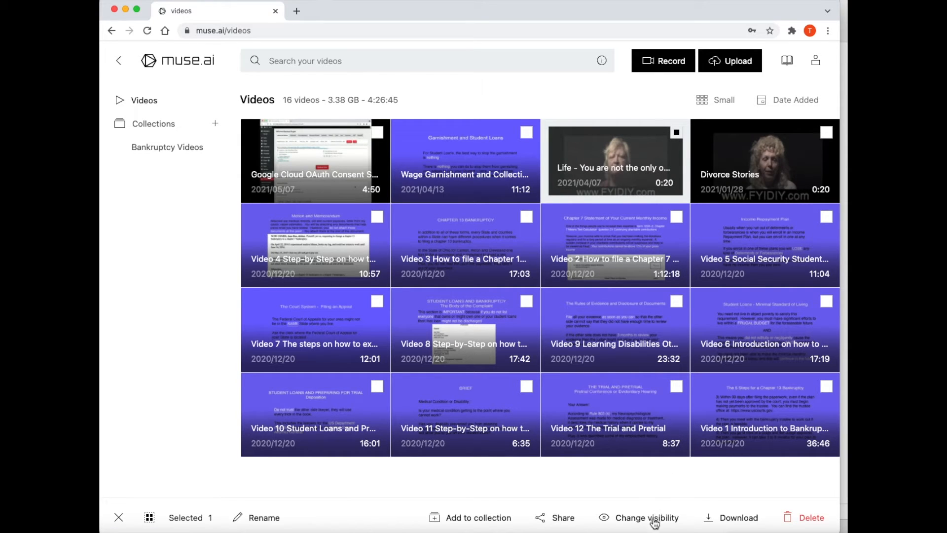
# Set the selected video's visibility to Unlisted and restrict its embedding to the domain diyfyi.com
pyautogui.click(676, 525)
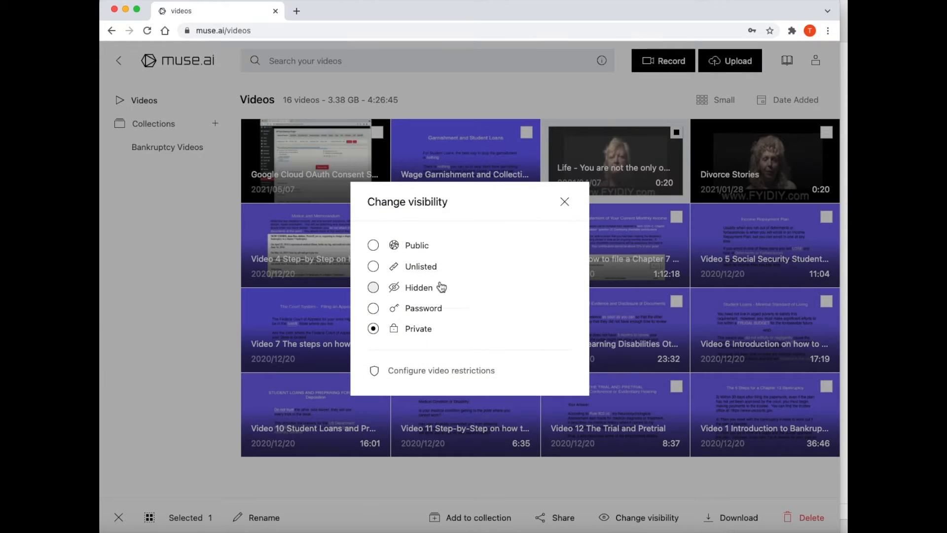
pyautogui.click(431, 274)
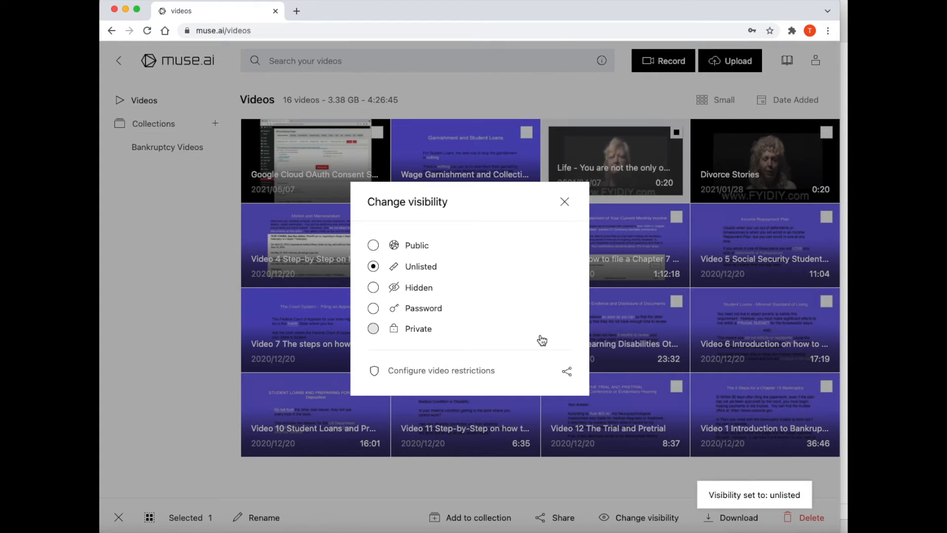
pyautogui.click(477, 374)
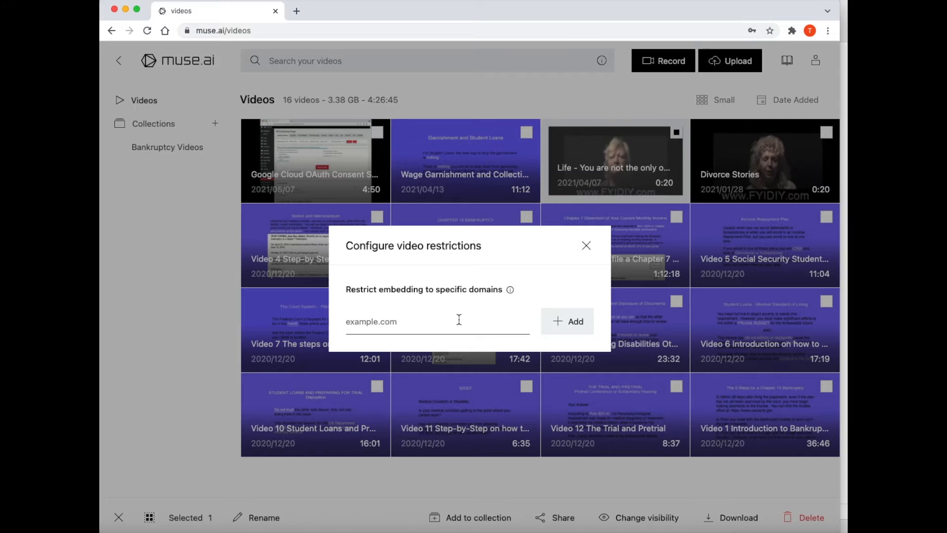
pyautogui.write('diyfyi.com')
pyautogui.click(582, 326)
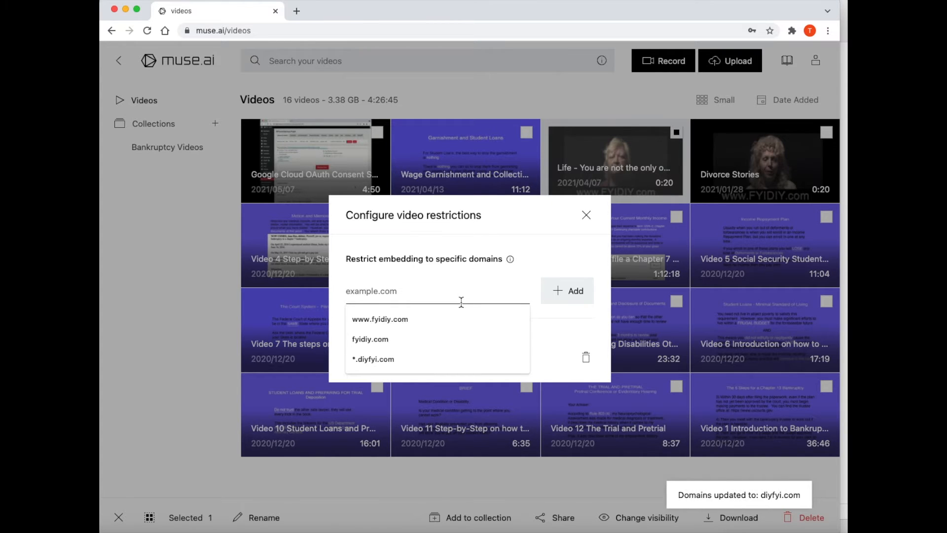
# Add *.diyfyi.com, fyidiy.com and *.fyidiy.com to the video's allowed embedding domains and close the restrictions dialog
pyautogui.write('*')
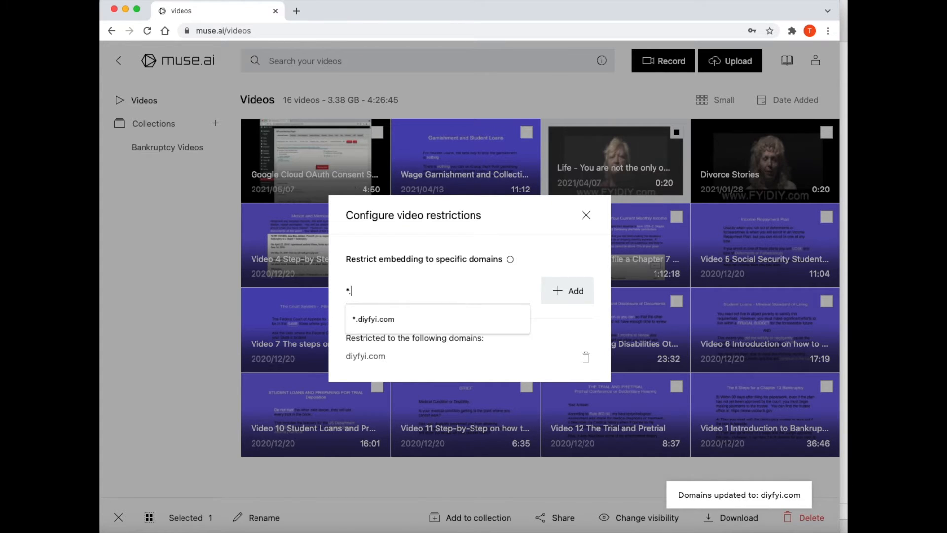
pyautogui.write('.diyfyi.com')
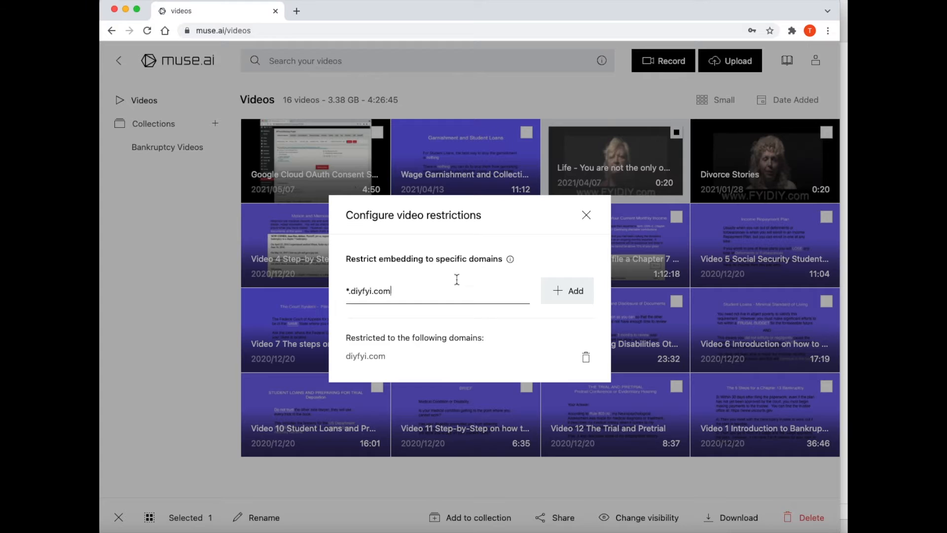
pyautogui.click(571, 293)
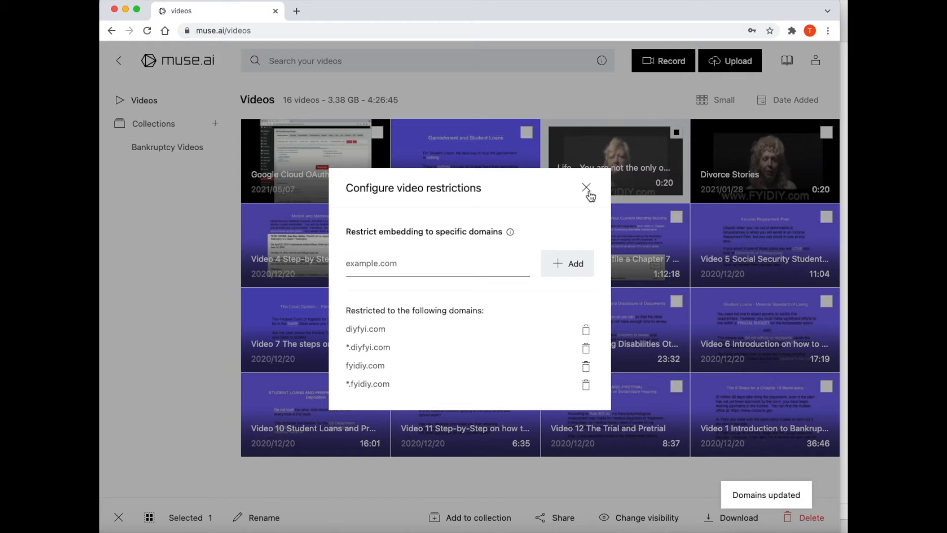
pyautogui.click(587, 188)
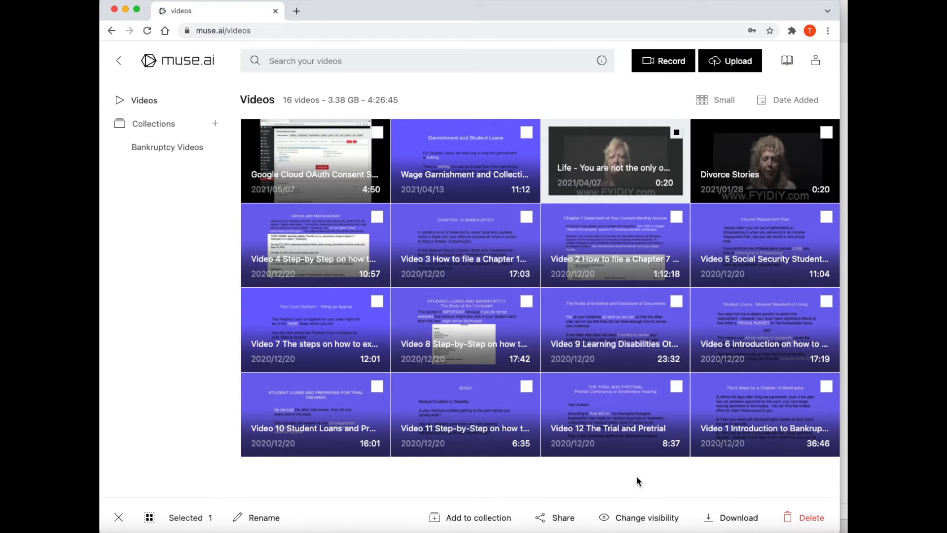
# Share the selected video with the Video only layout and open its embed code options
pyautogui.click(563, 522)
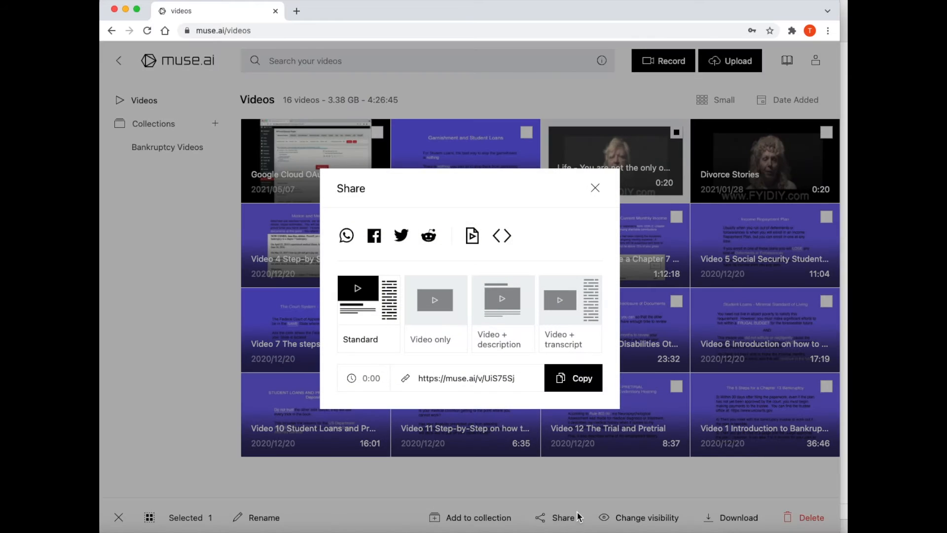
pyautogui.click(459, 314)
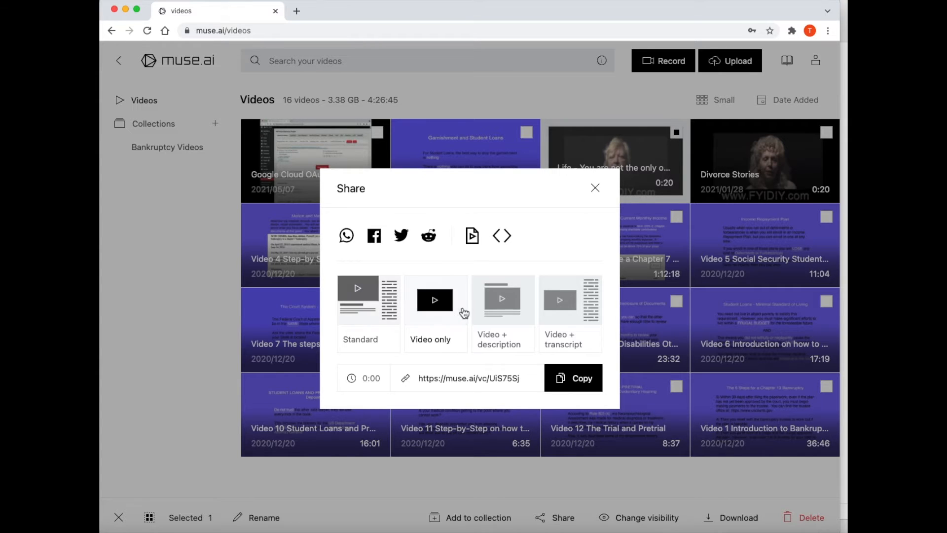
pyautogui.click(513, 241)
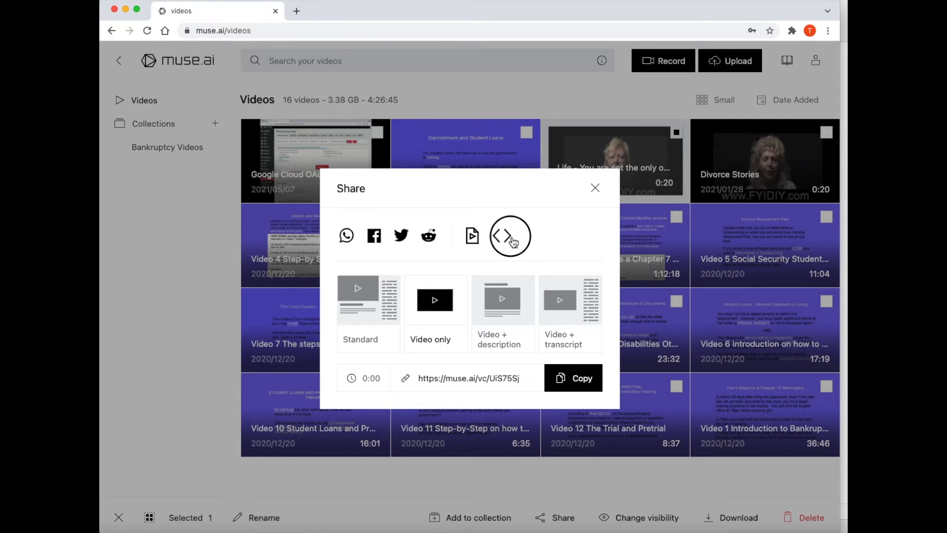
pyautogui.click(511, 238)
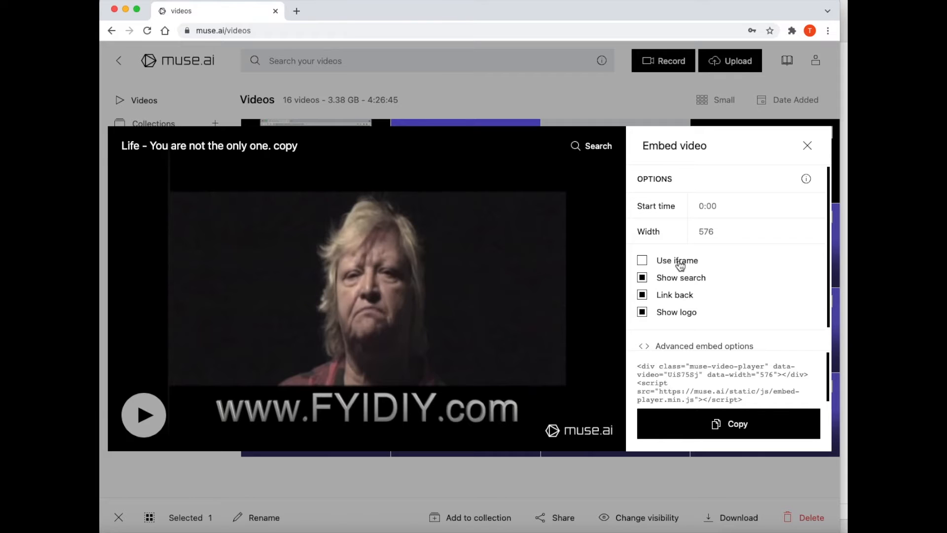
pyautogui.click(642, 260)
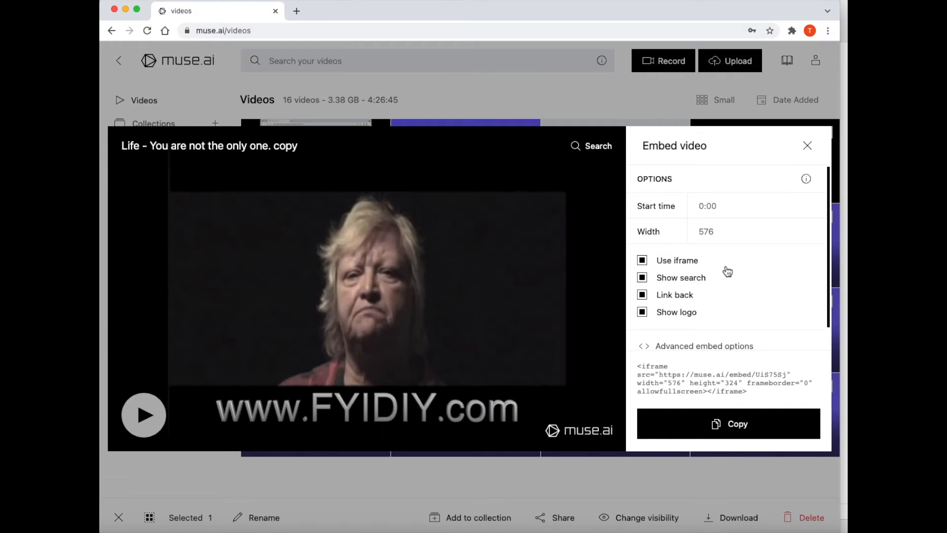
pyautogui.click(648, 264)
pyautogui.click(648, 264)
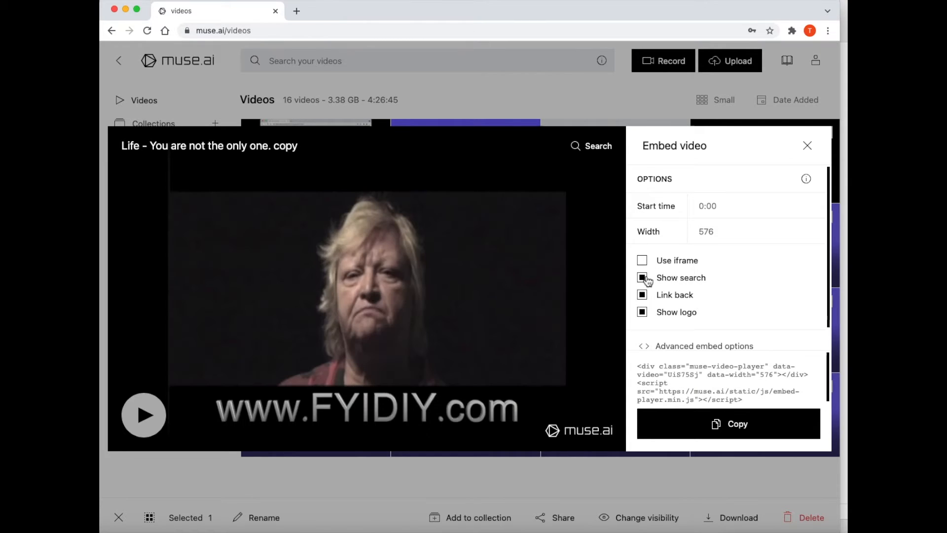
# Turn off Show search, Link back and Show logo for the embedded player and copy the embed code
pyautogui.click(646, 279)
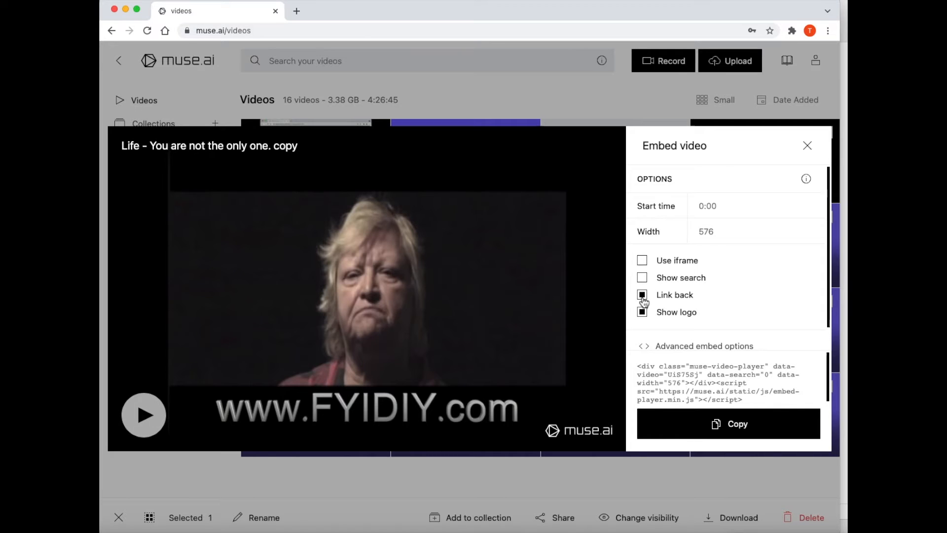
pyautogui.click(643, 298)
pyautogui.click(642, 313)
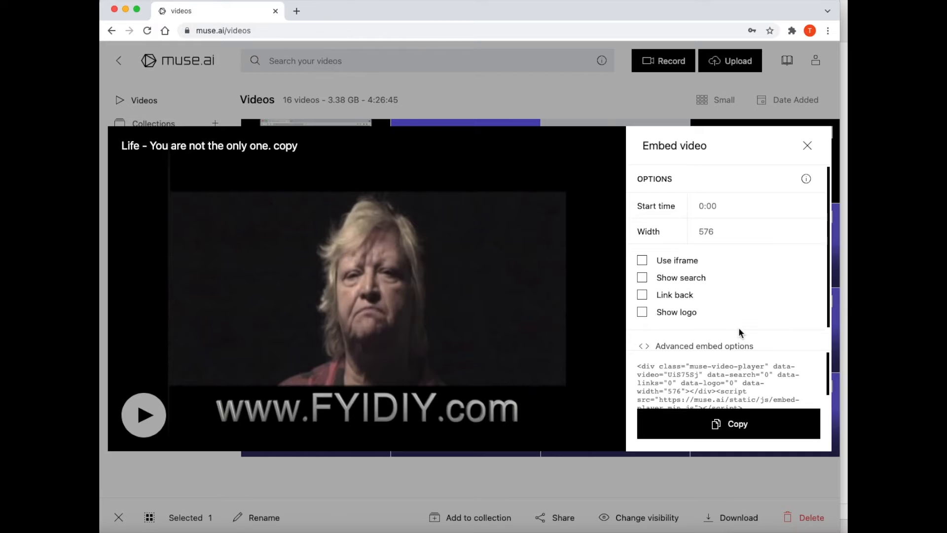
pyautogui.click(724, 433)
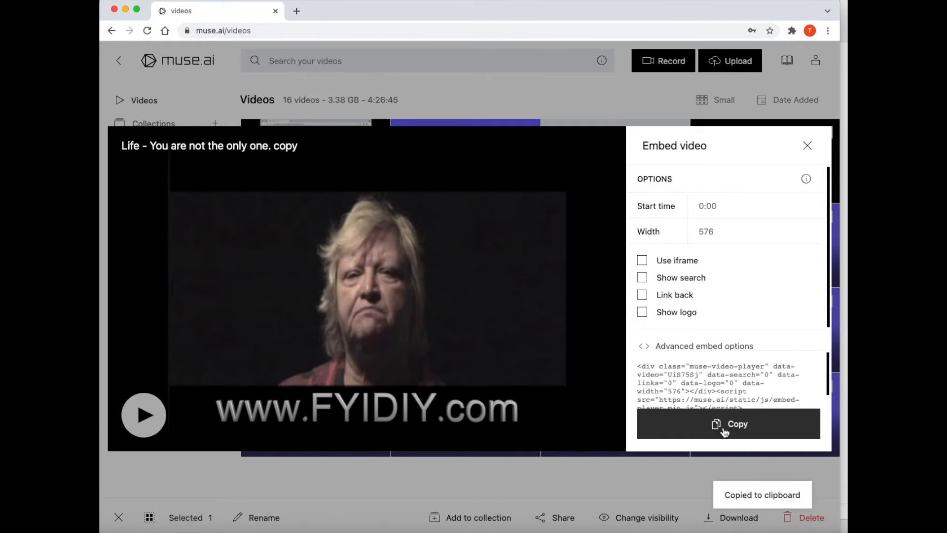
# Switch to the Word document and paste the copied embed code on the third line
pyautogui.click(340, 527)
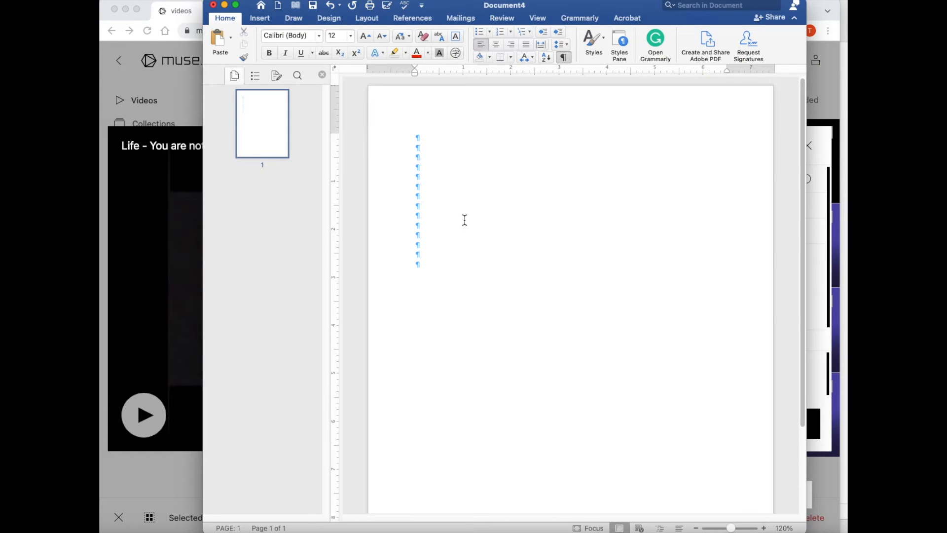
pyautogui.rightClick(433, 161)
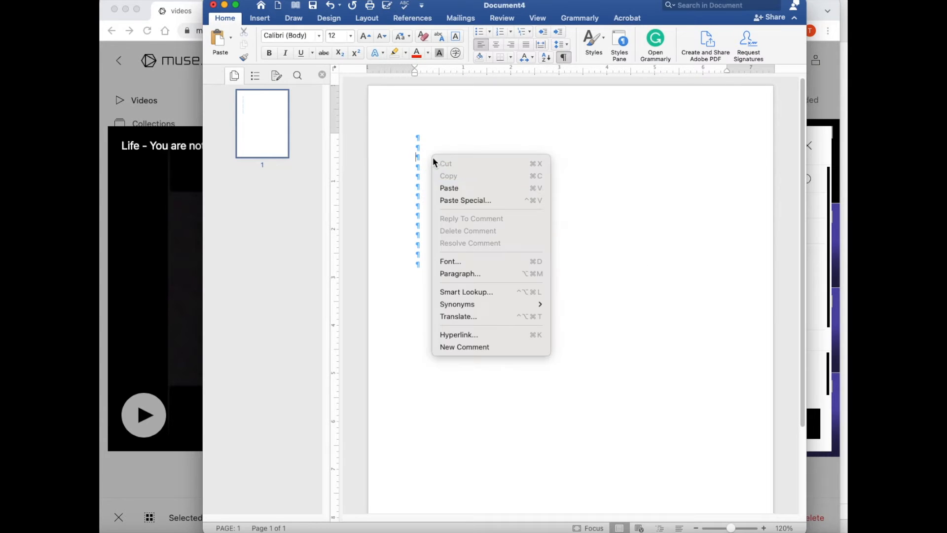
pyautogui.click(458, 190)
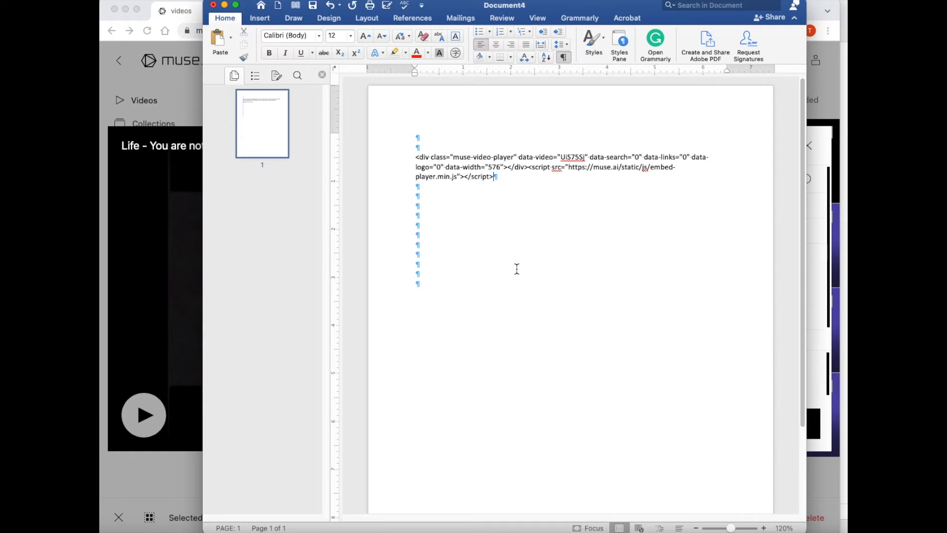
# Switch back to the muse.ai page in the browser and close the Embed video dialog
pyautogui.click(168, 481)
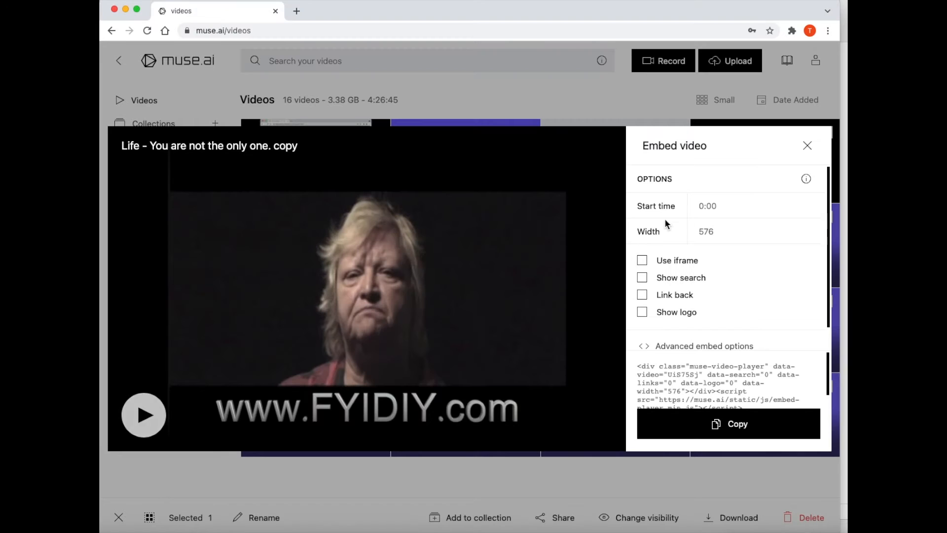
pyautogui.click(810, 149)
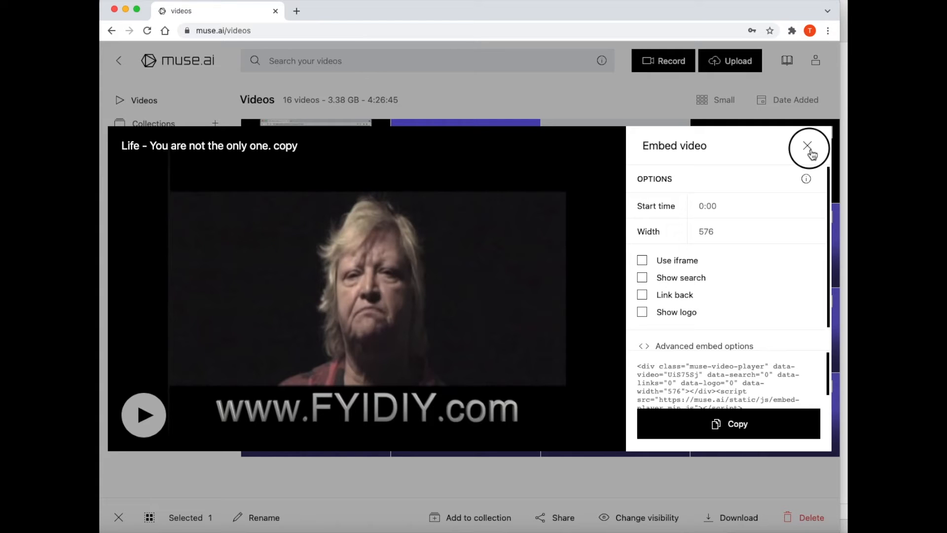
pyautogui.click(810, 149)
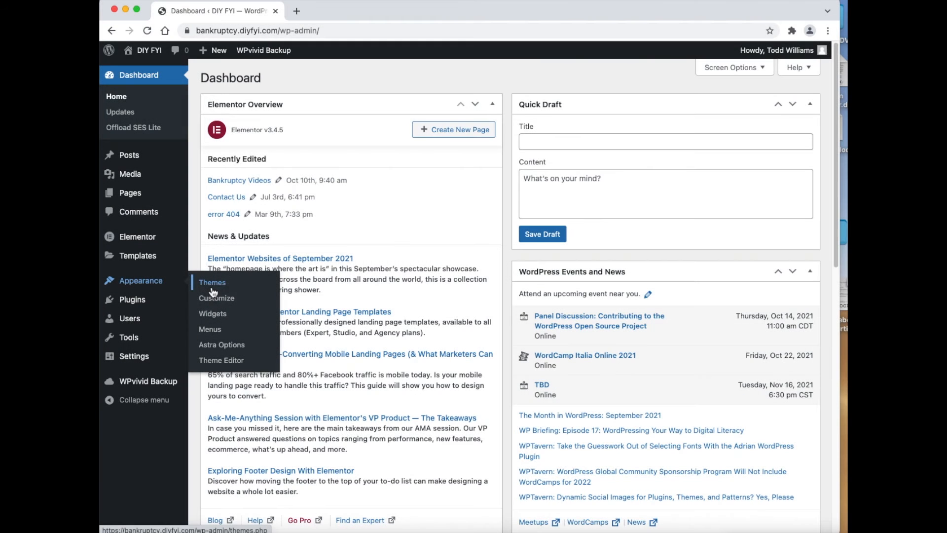
# Search the installable WordPress themes for "video"
pyautogui.click(218, 289)
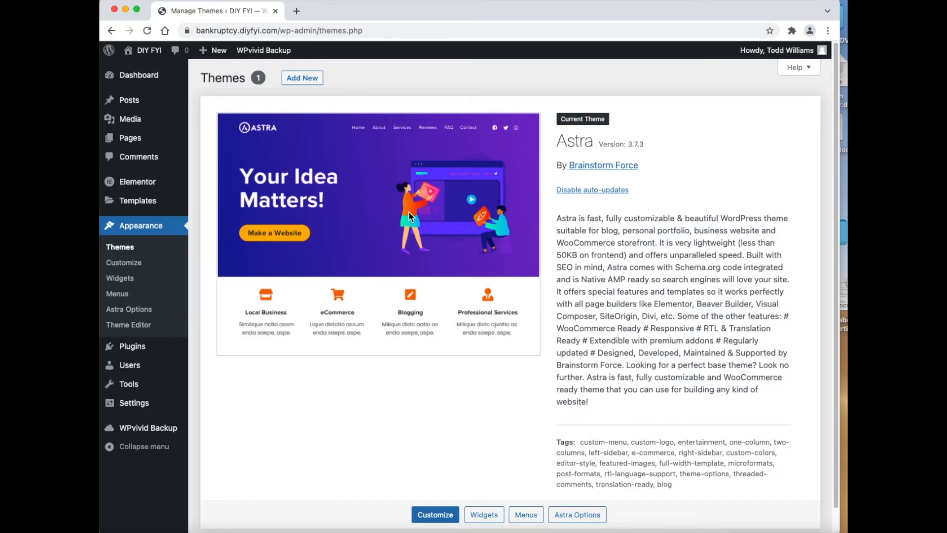
pyautogui.click(302, 77)
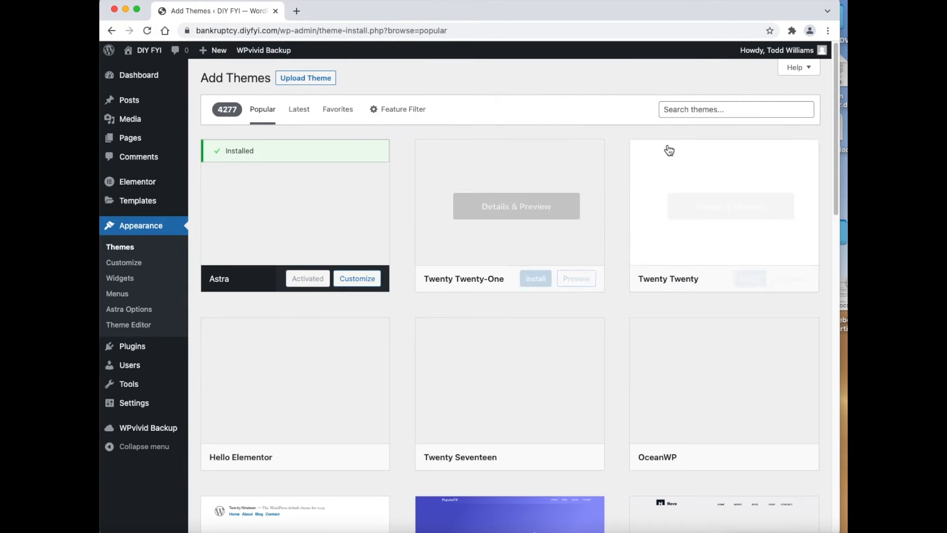
pyautogui.click(715, 109)
pyautogui.click(683, 178)
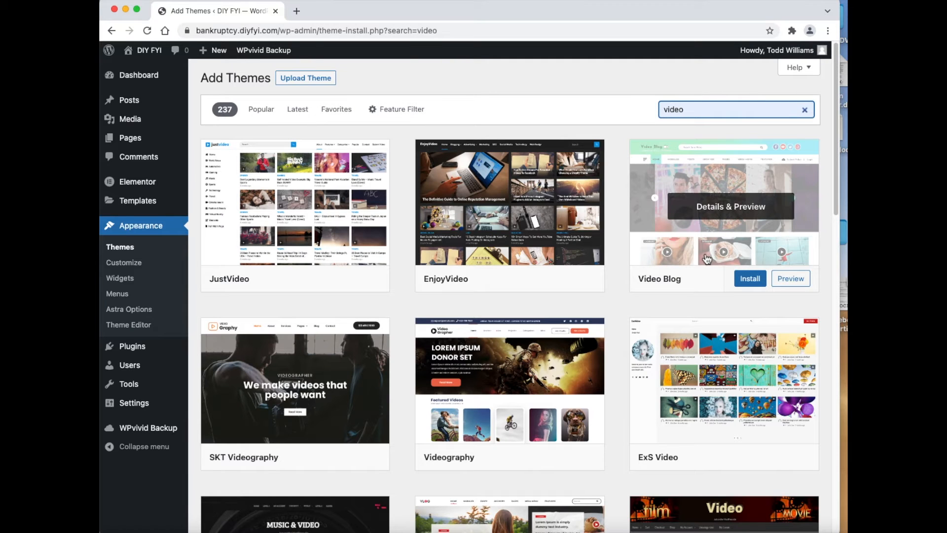
# Look through the video theme search results to compare the available designs
pyautogui.scroll(-5, 709, 258)
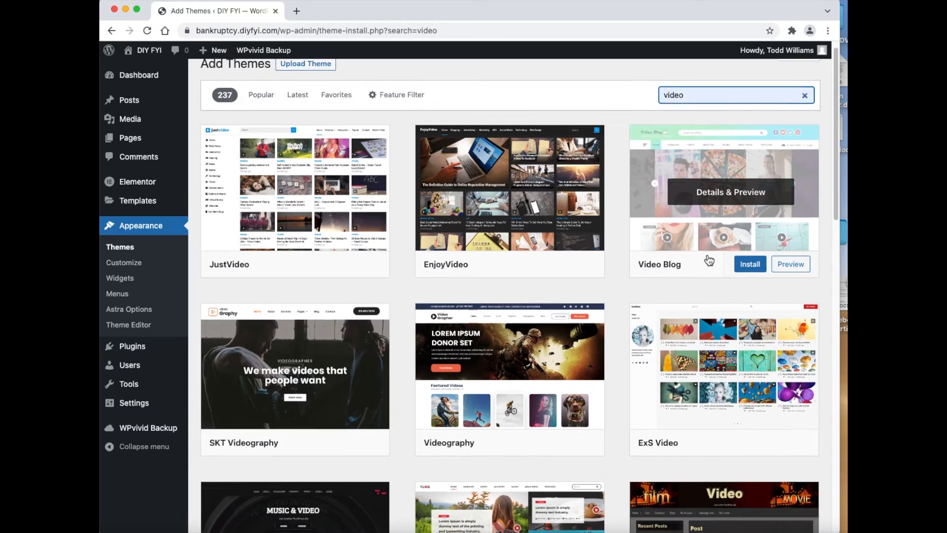
pyautogui.scroll(-10, 709, 260)
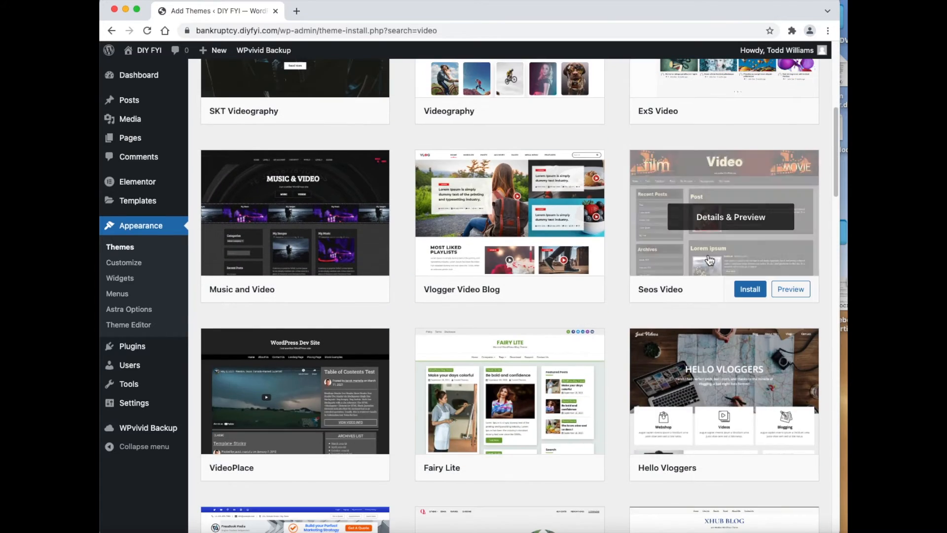
pyautogui.scroll(-1, 709, 260)
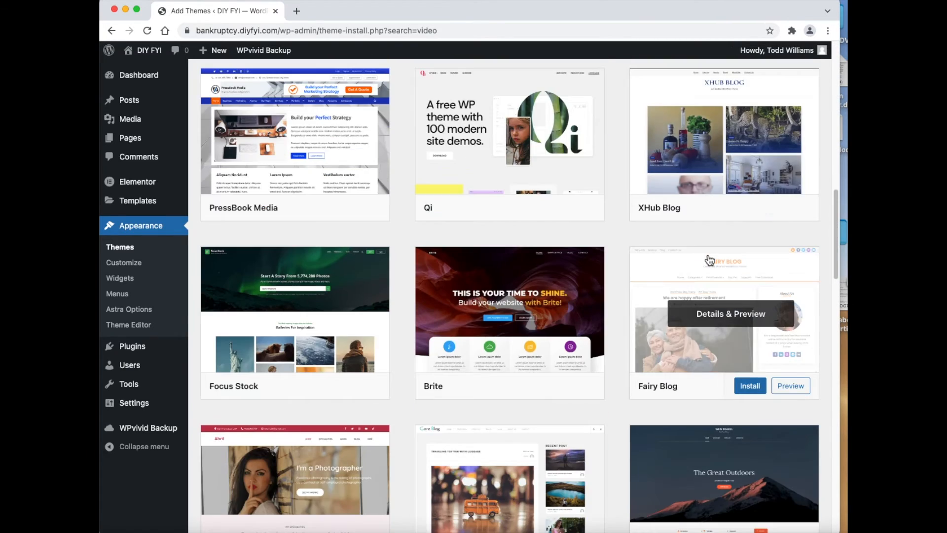
pyautogui.scroll(-2, 709, 260)
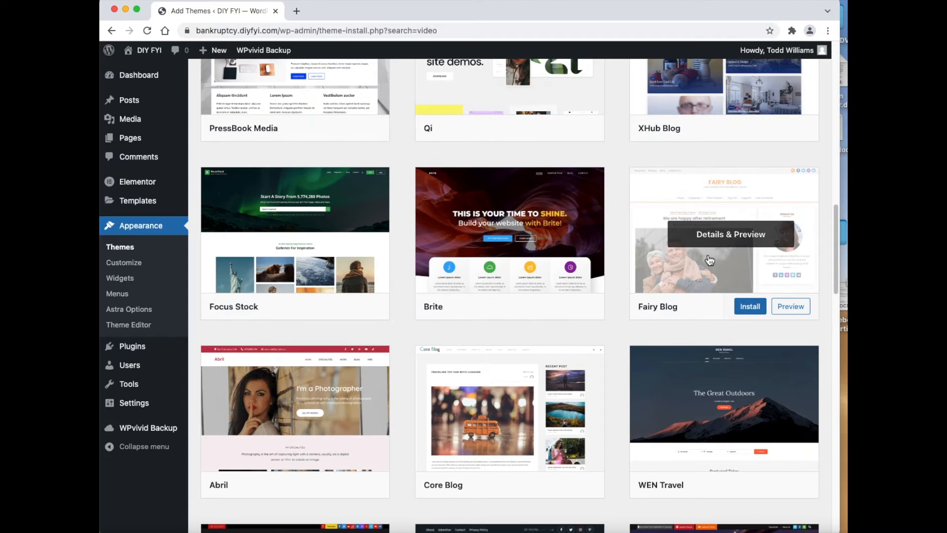
pyautogui.scroll(-2, 709, 260)
pyautogui.scroll(-3, 709, 260)
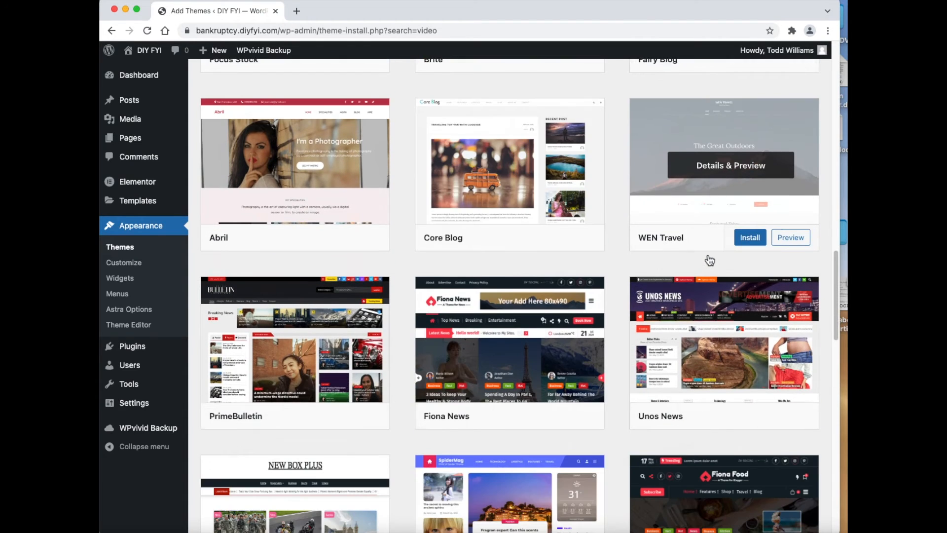
pyautogui.scroll(-2, 710, 260)
pyautogui.scroll(-6, 709, 260)
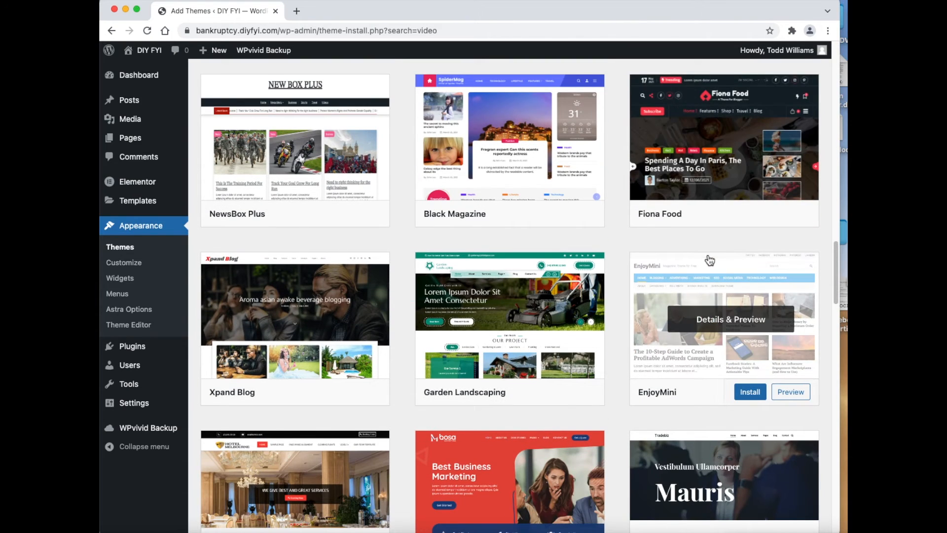
pyautogui.scroll(-2, 709, 260)
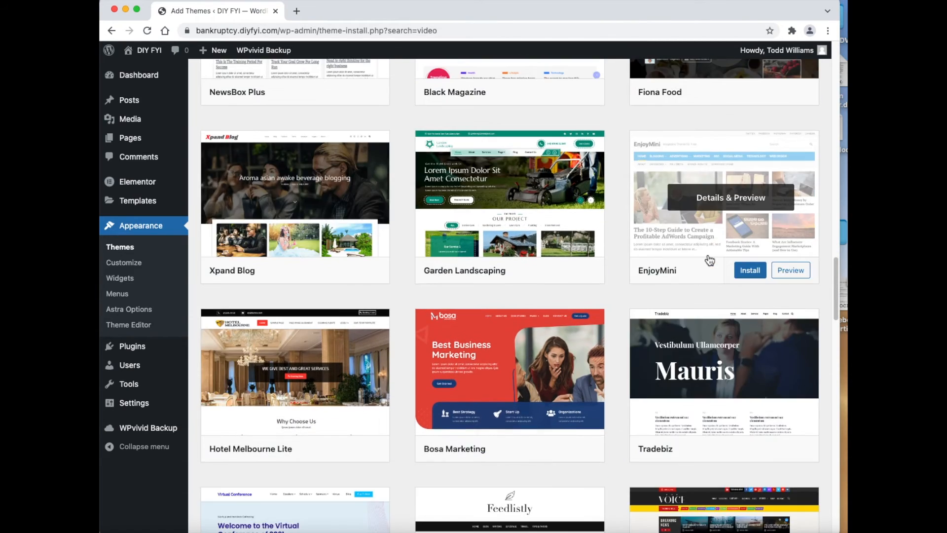
pyautogui.scroll(13, 709, 260)
# Start a new WordPress post
pyautogui.moveTo(152, 100)
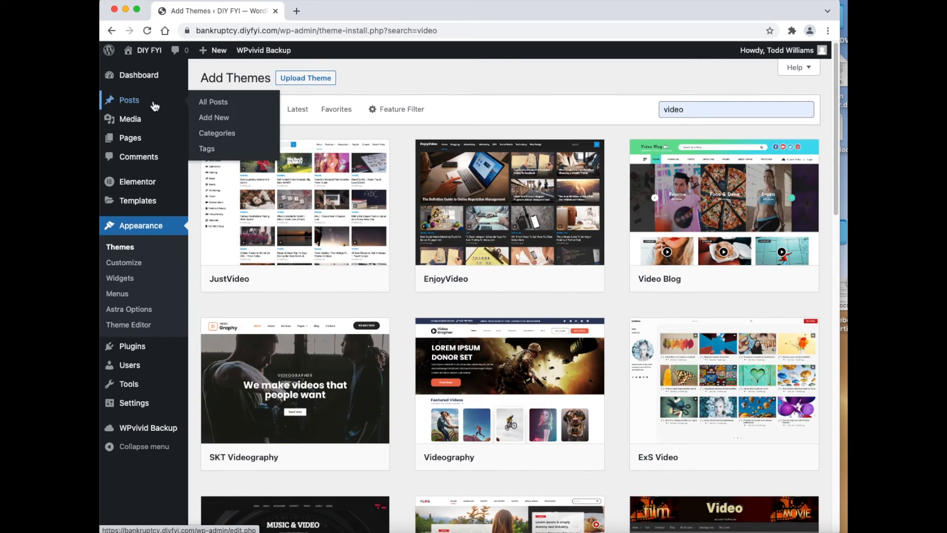
pyautogui.click(253, 123)
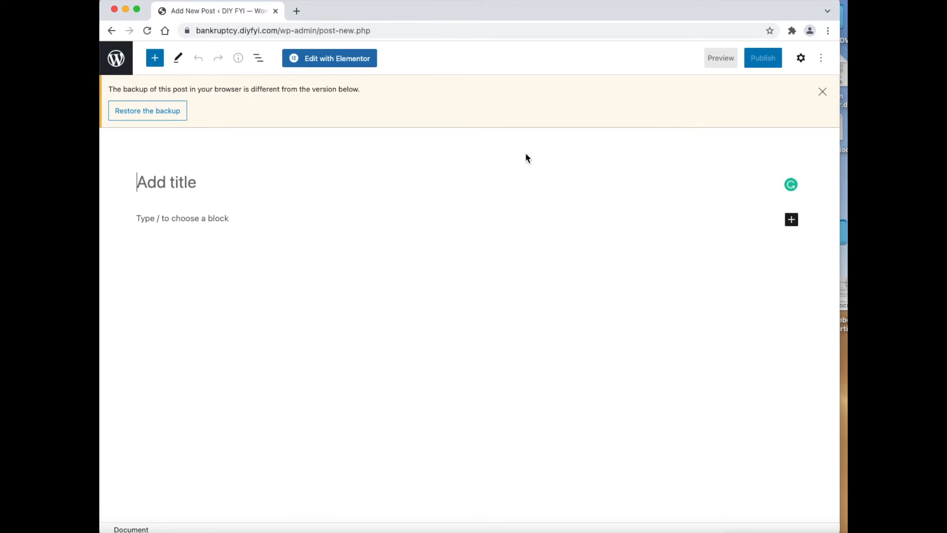
# Dismiss the backup notice and title the post "Test Video."
pyautogui.click(823, 92)
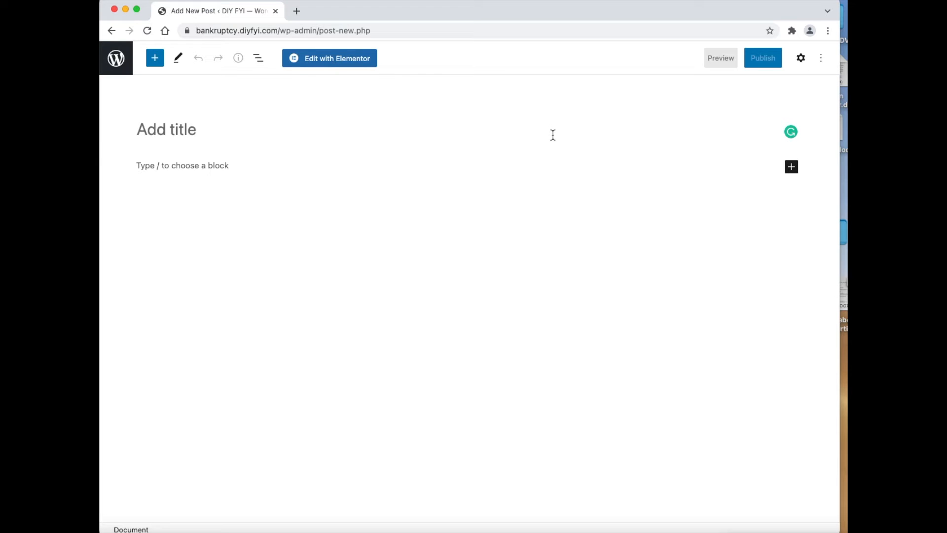
pyautogui.click(403, 133)
pyautogui.write('T')
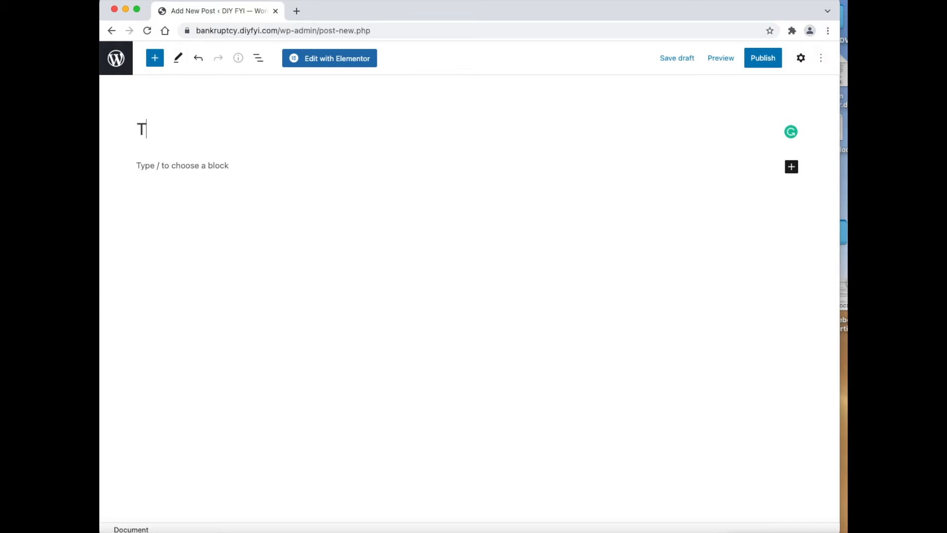
pyautogui.write('est Videos')
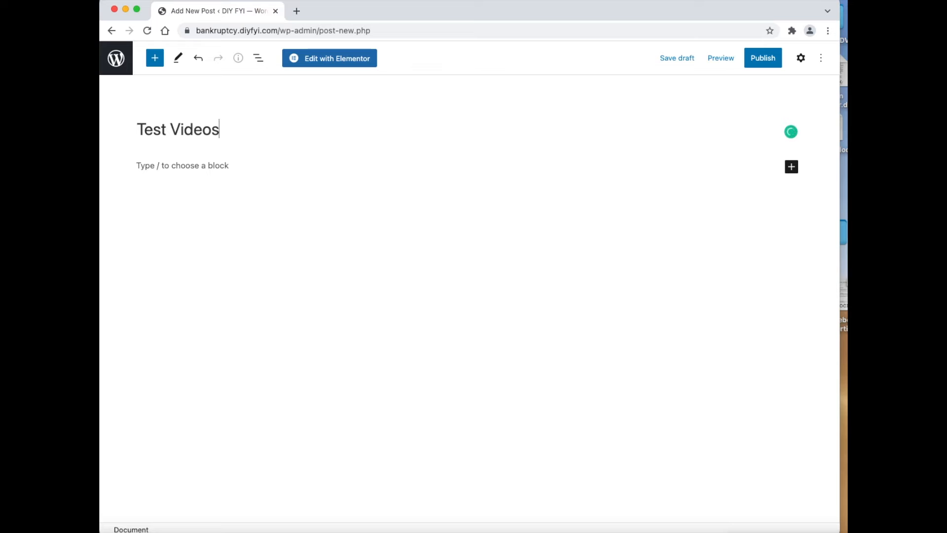
pyautogui.press('BackSpace')
pyautogui.write('.')
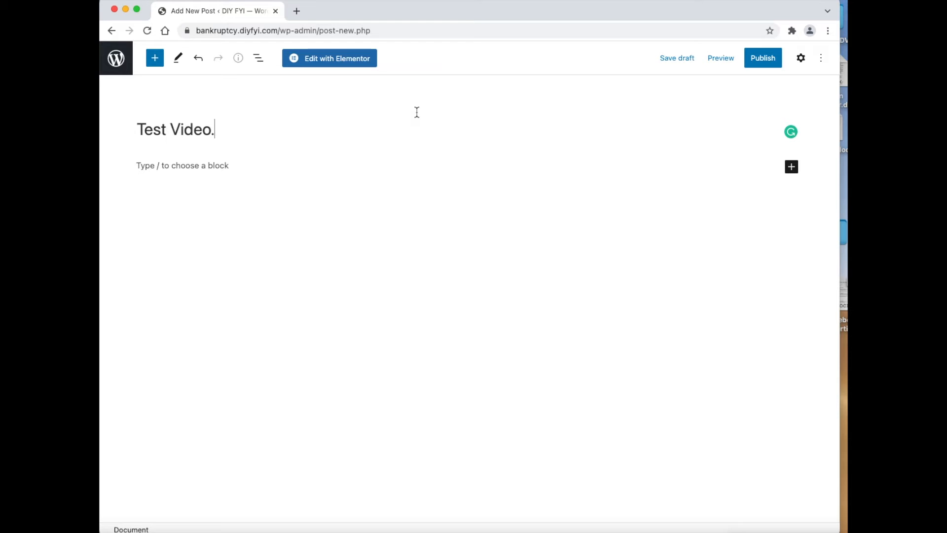
# Insert a Columns block below the title using the 50 / 50 two-column variation
pyautogui.click(796, 172)
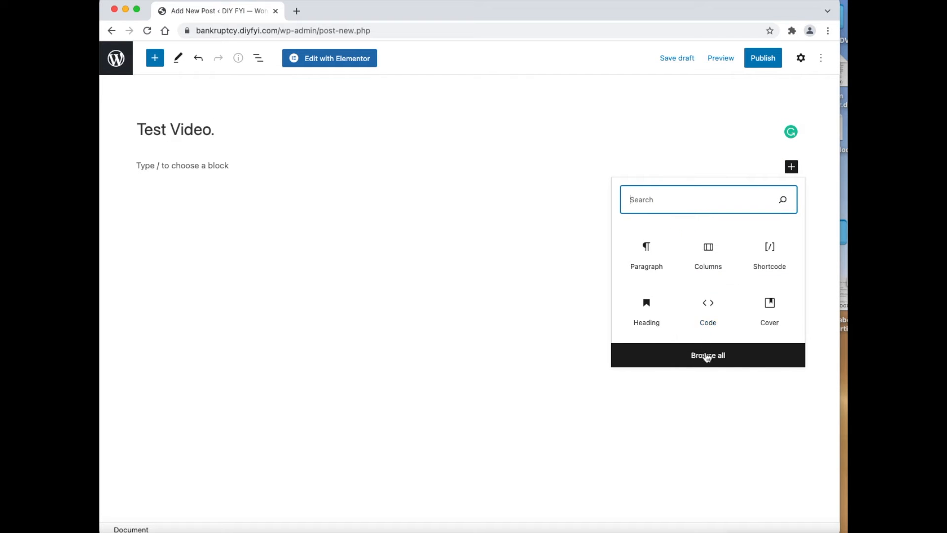
pyautogui.click(678, 361)
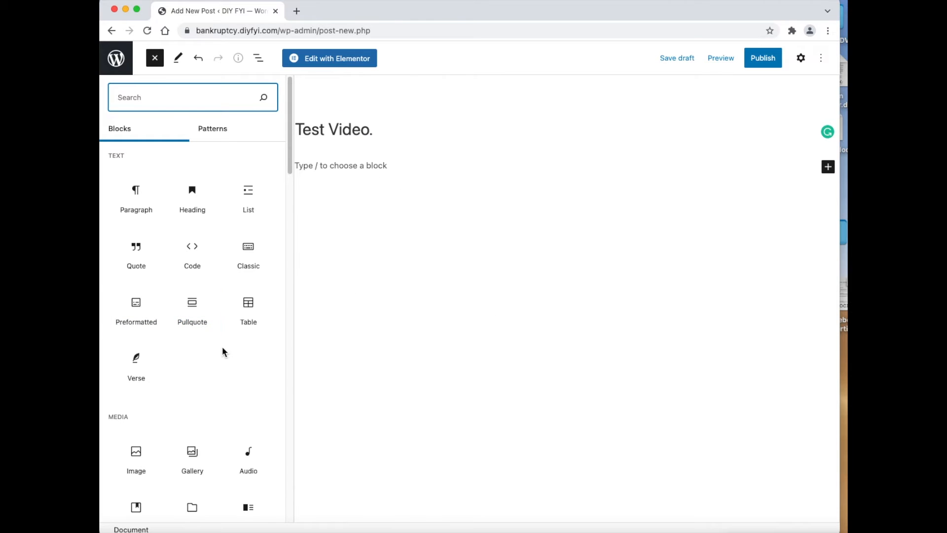
pyautogui.scroll(-4, 223, 350)
pyautogui.scroll(-8, 236, 359)
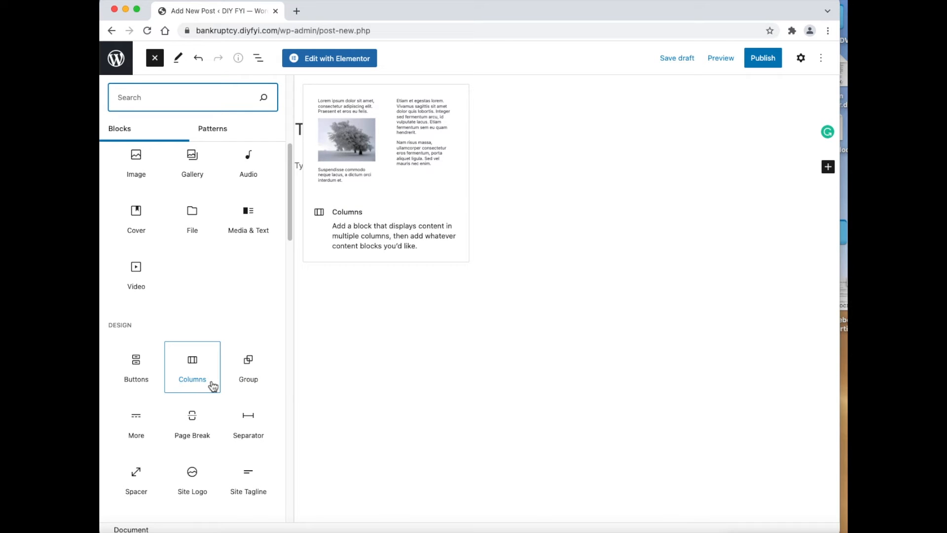
pyautogui.click(213, 386)
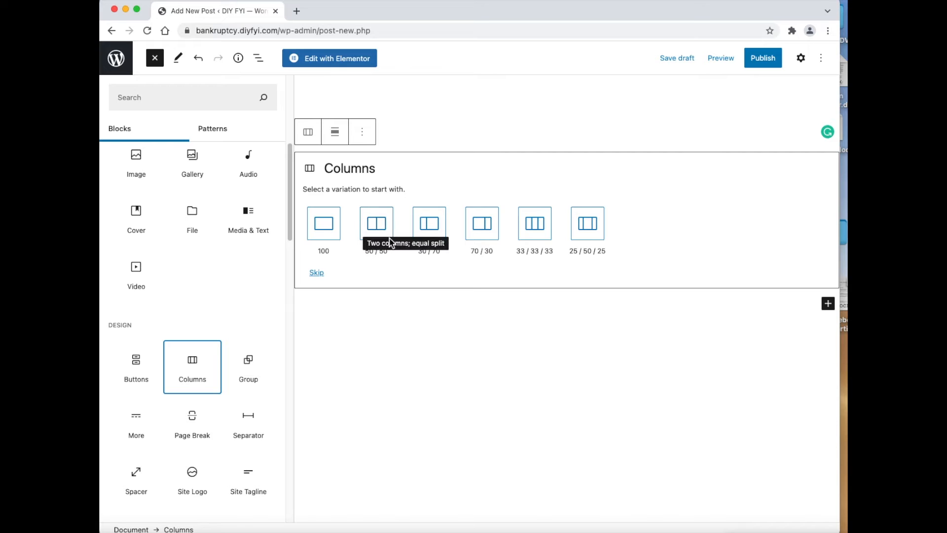
pyautogui.click(497, 286)
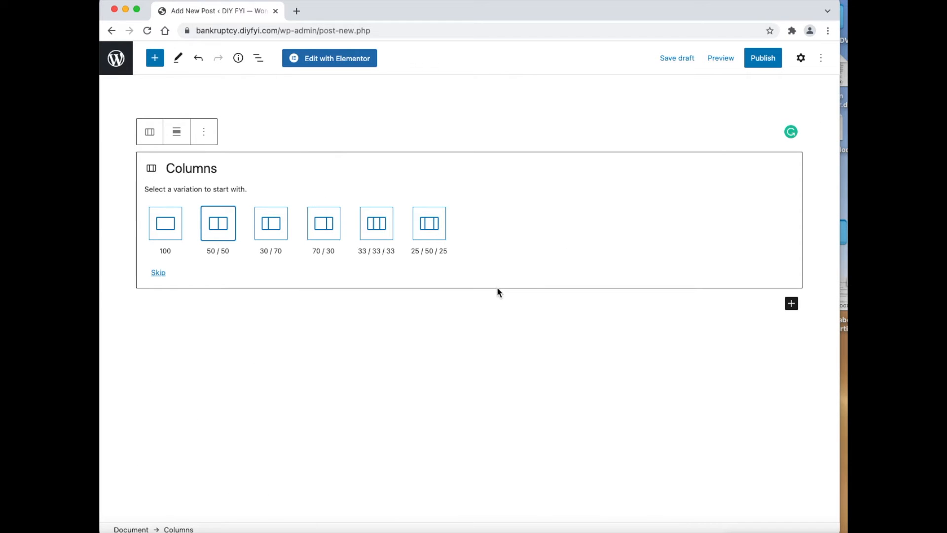
pyautogui.click(220, 228)
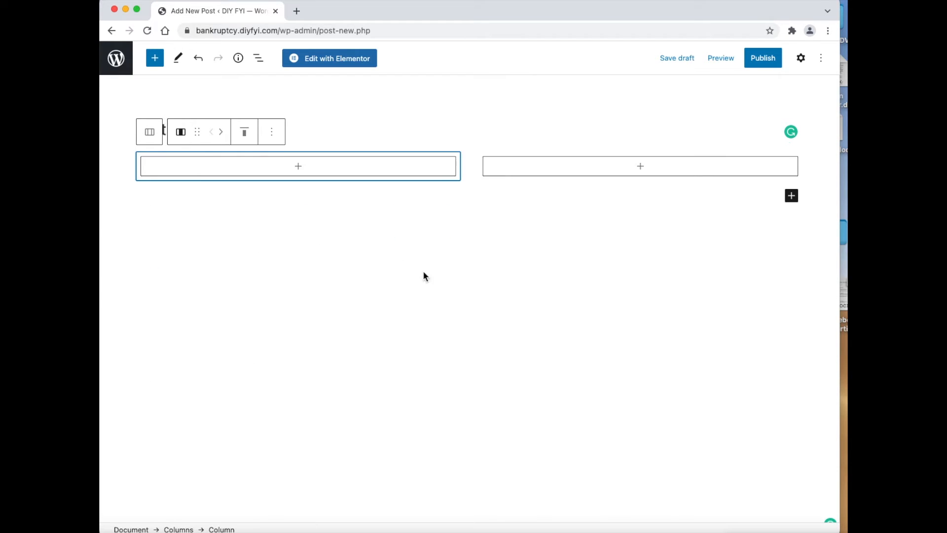
# Add a Shortcode block inside the first column
pyautogui.click(300, 168)
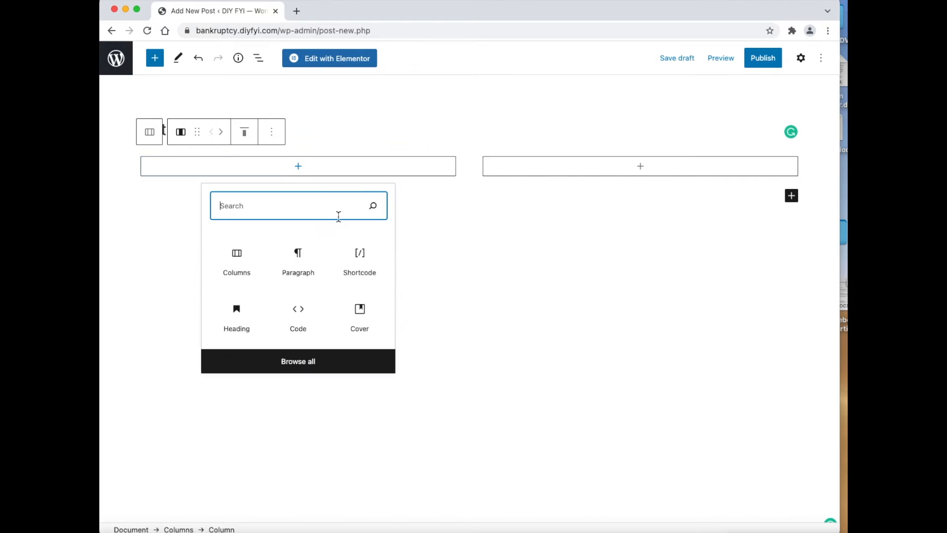
pyautogui.click(302, 363)
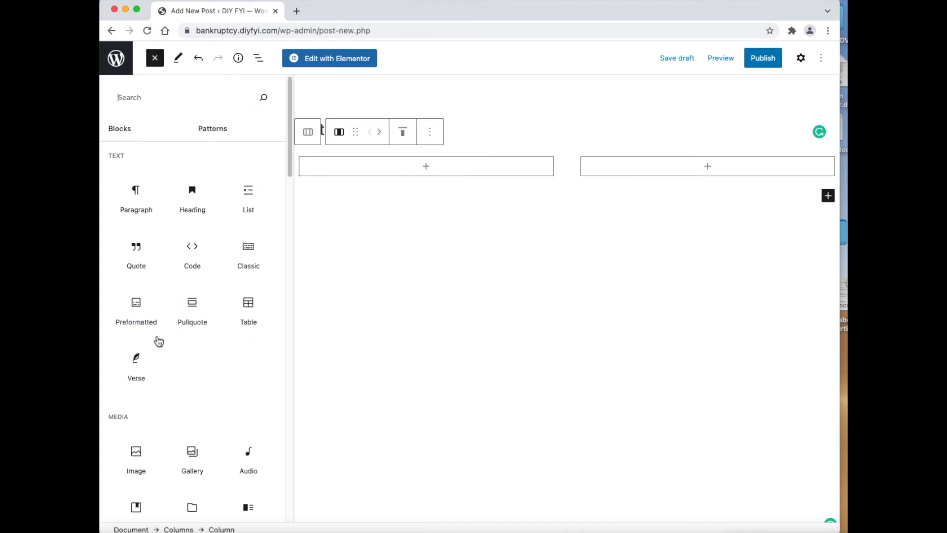
pyautogui.scroll(-5, 201, 281)
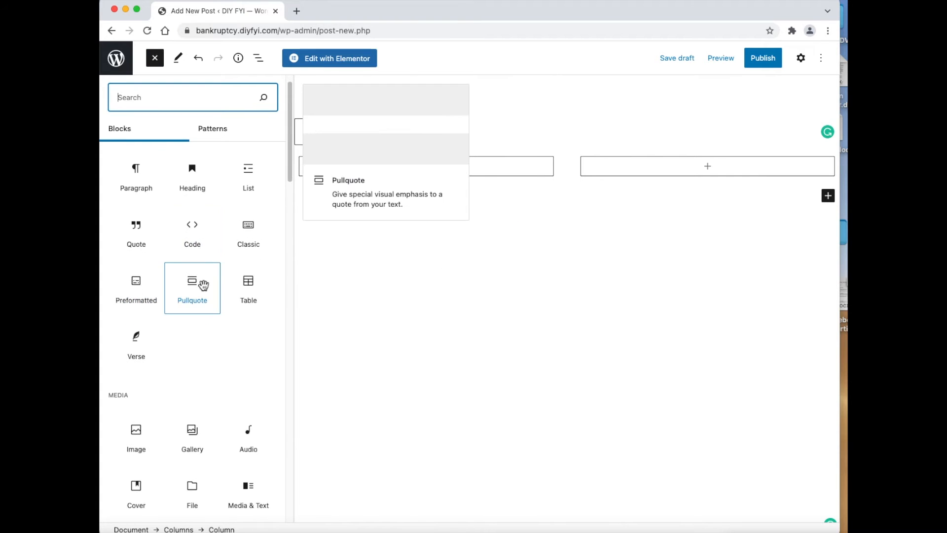
pyautogui.scroll(-2, 207, 291)
pyautogui.scroll(-3, 210, 294)
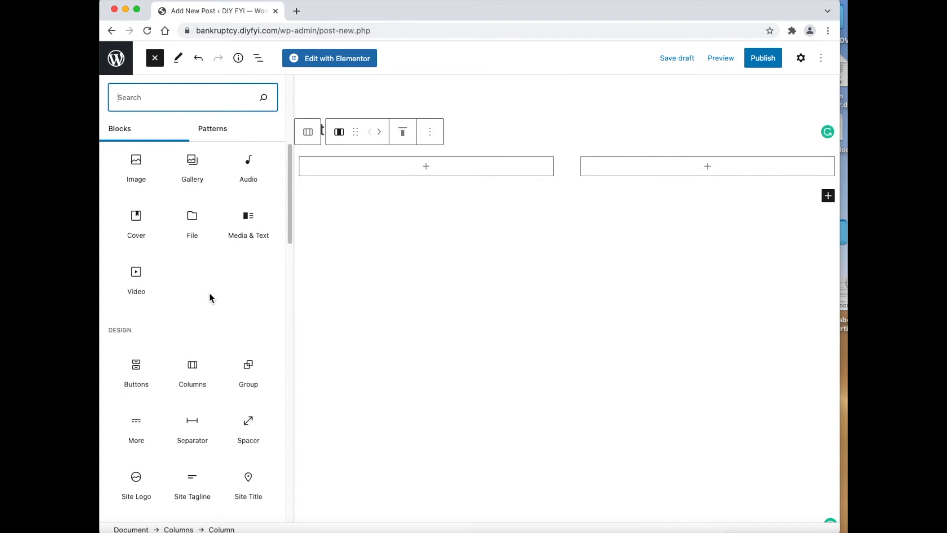
pyautogui.scroll(-6, 212, 299)
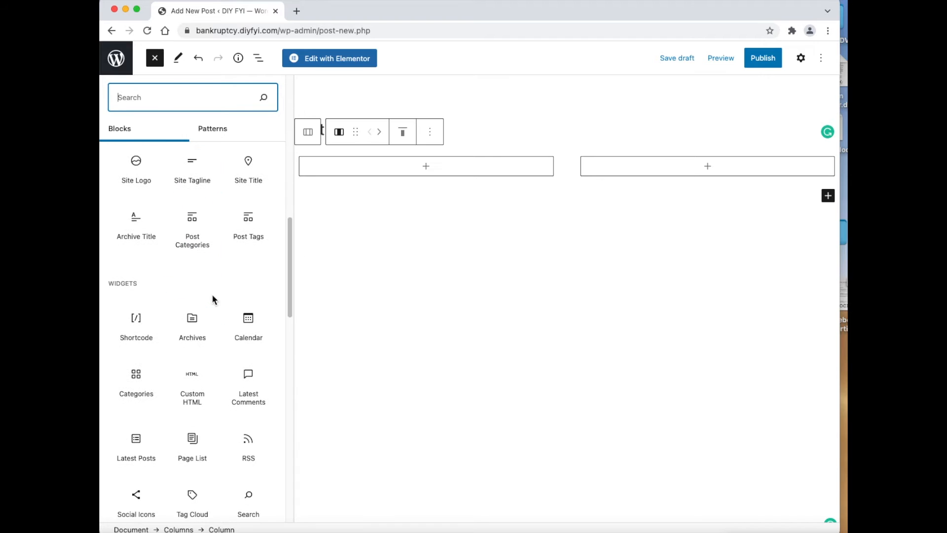
pyautogui.click(142, 311)
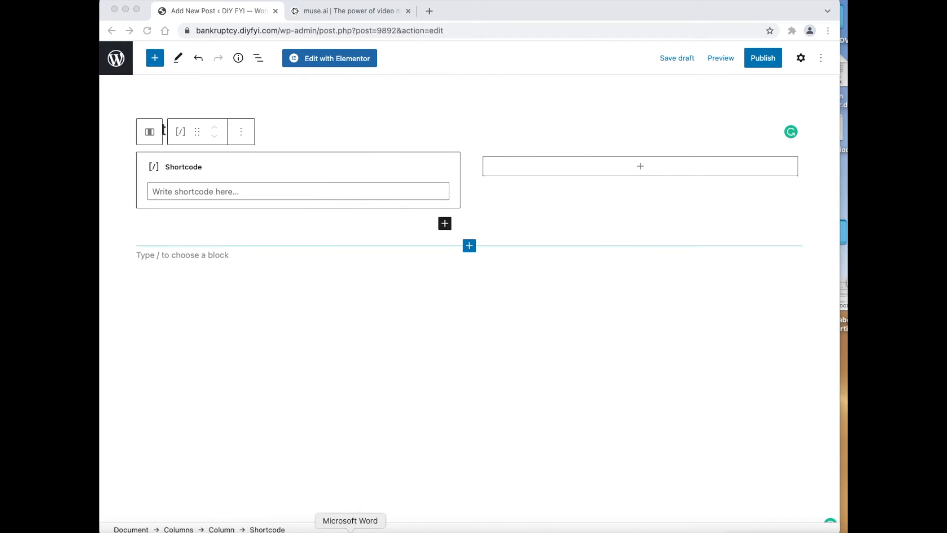
# Switch to Microsoft Word and copy the muse.ai video embed code from the document
pyautogui.click(350, 531)
pyautogui.moveTo(498, 176); pyautogui.dragTo(414, 156)
pyautogui.press('super+c')
pyautogui.rightClick(438, 173)
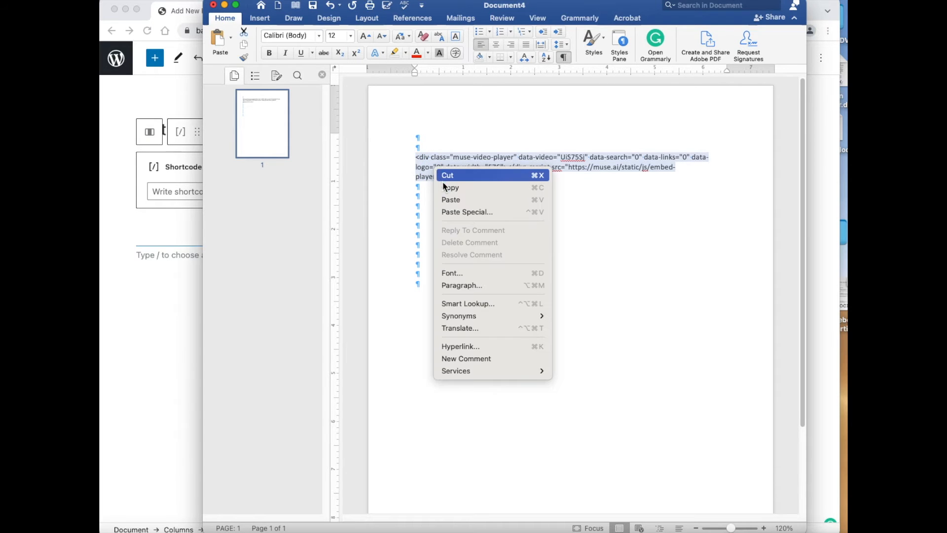
pyautogui.click(446, 187)
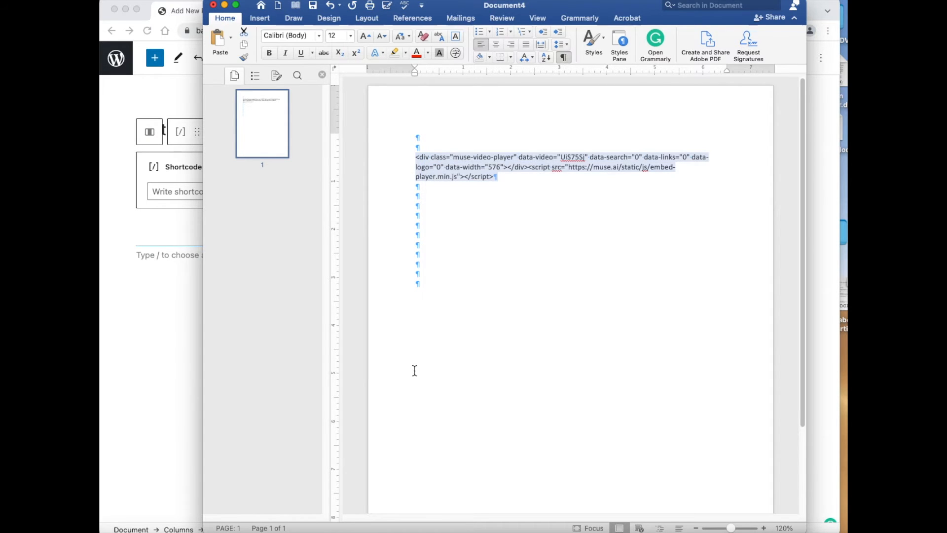
# Return to the post editor in the browser and paste the embed code into the Shortcode block
pyautogui.click(135, 408)
pyautogui.click(354, 194)
pyautogui.rightClick(354, 194)
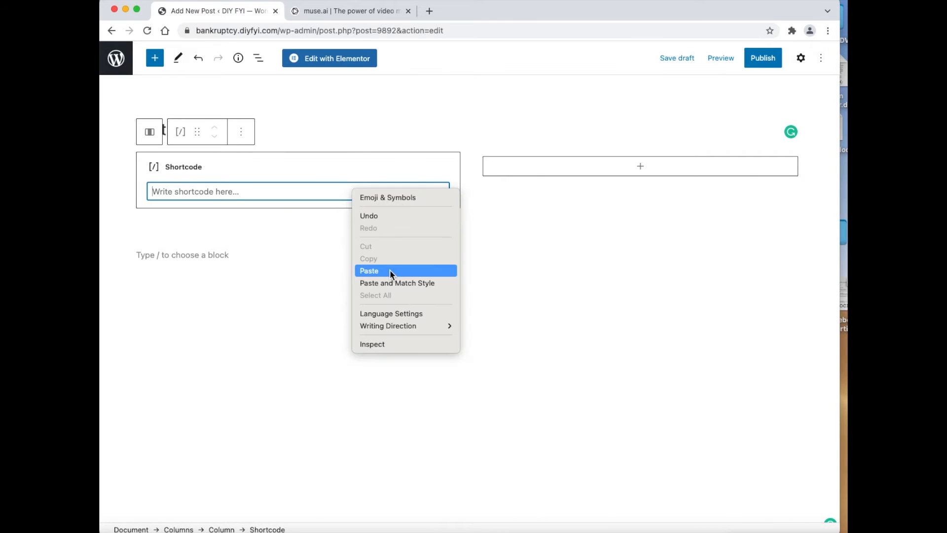
pyautogui.click(390, 271)
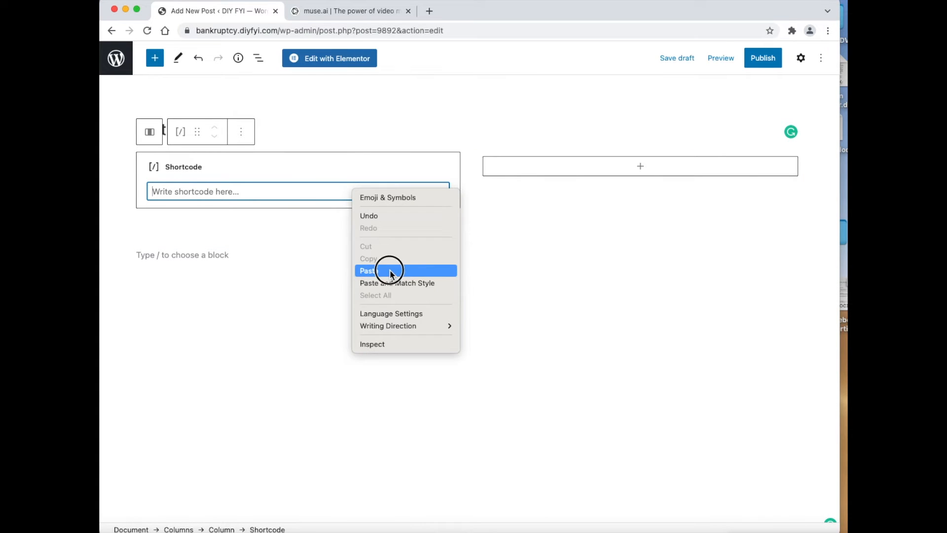
pyautogui.click(436, 340)
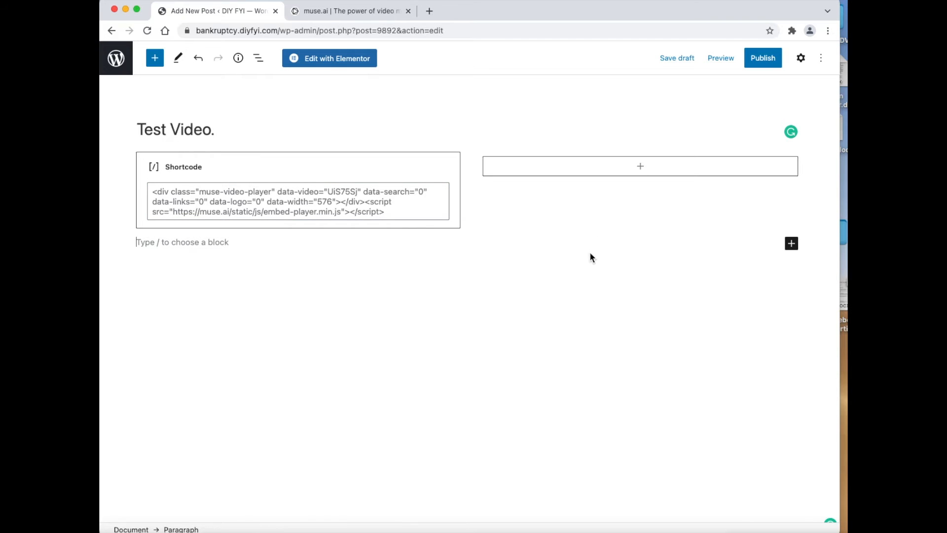
# Preview the post in a new tab to check the embedded video, and close the preview
pyautogui.click(720, 60)
pyautogui.click(682, 169)
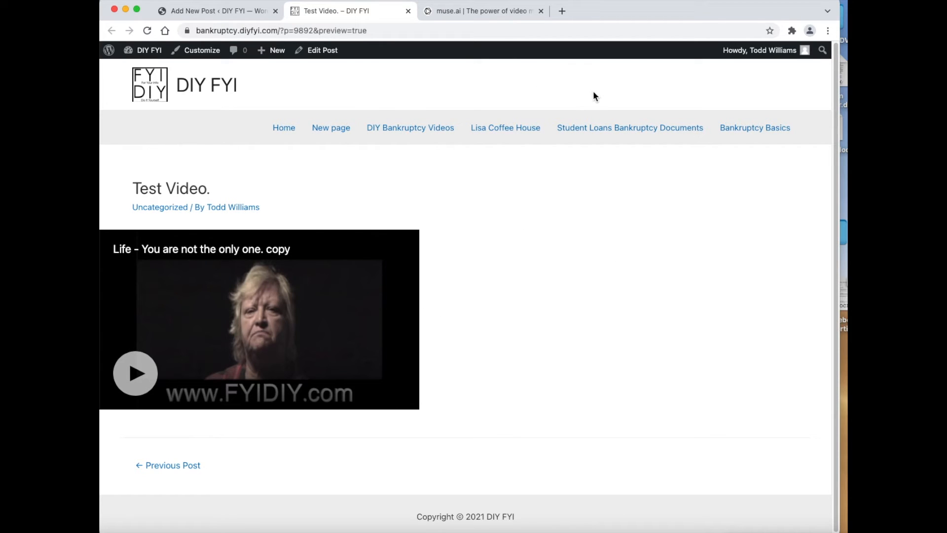
pyautogui.click(408, 11)
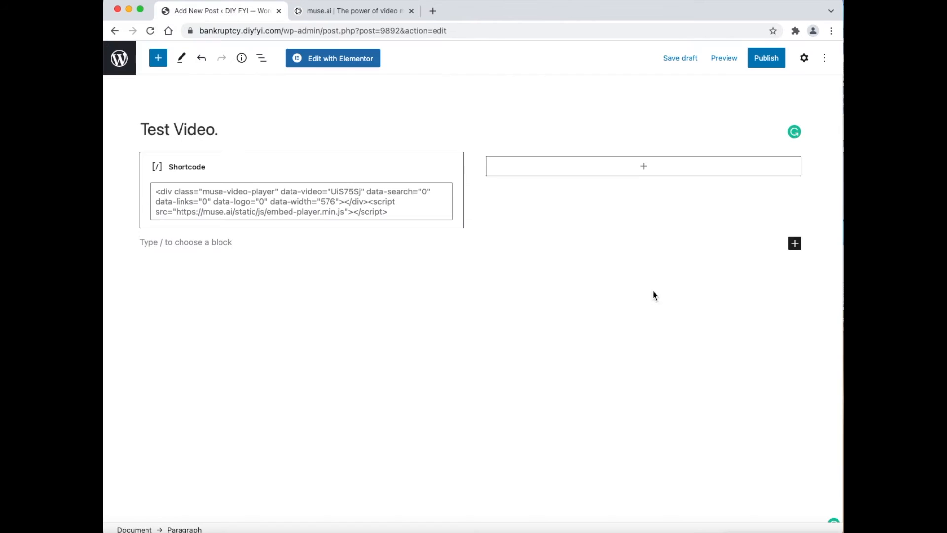
# Add a Paragraph block to the second column with the text beginning "My wife said I am crazy."
pyautogui.click(641, 167)
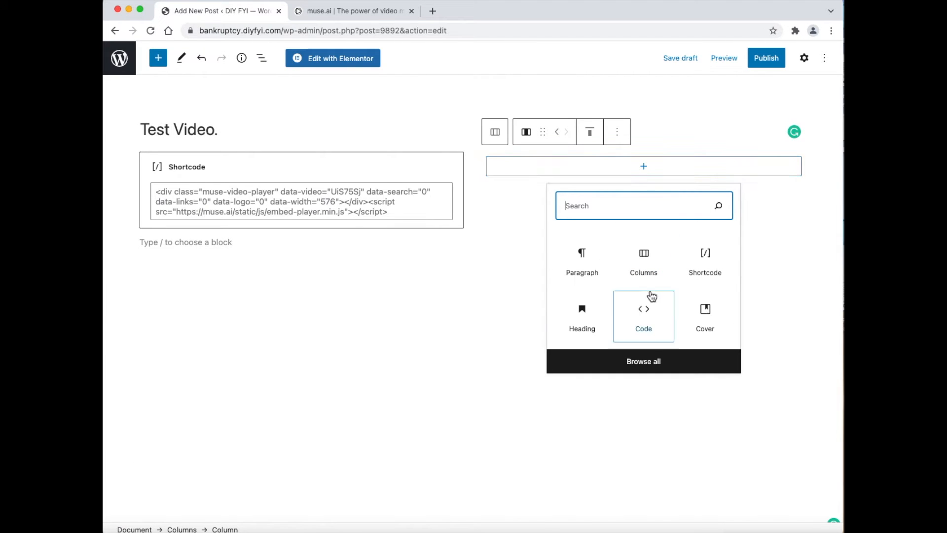
pyautogui.click(603, 367)
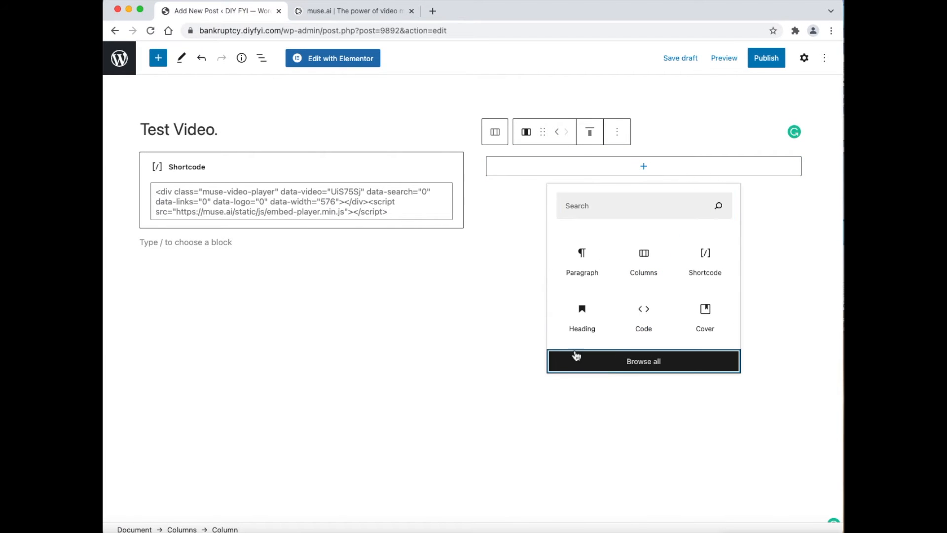
pyautogui.click(577, 355)
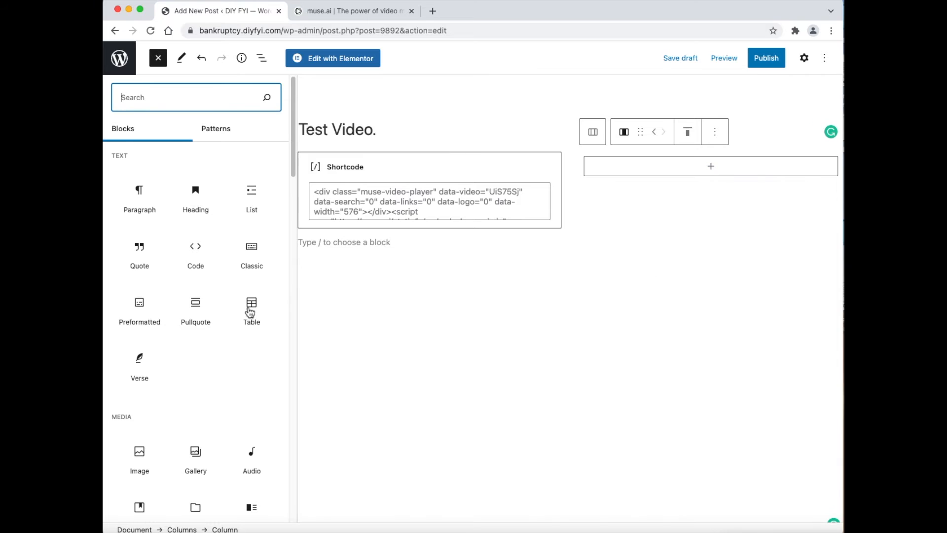
pyautogui.click(139, 199)
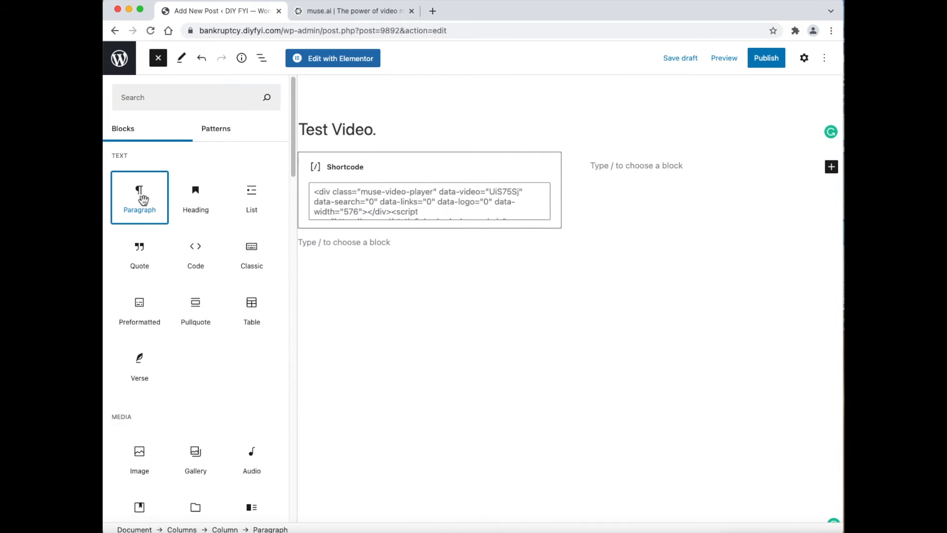
pyautogui.rightClick(648, 170)
pyautogui.click(679, 248)
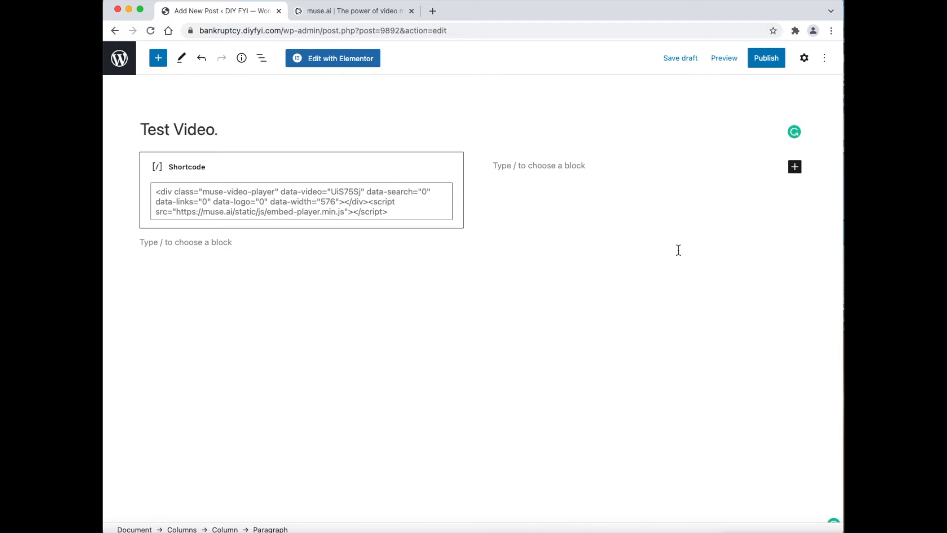
pyautogui.click(613, 254)
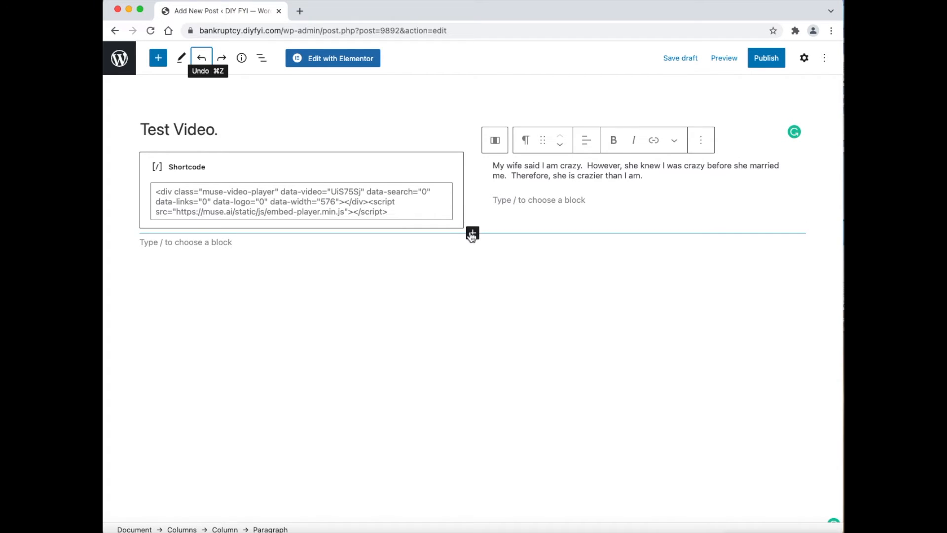
# Insert a Heading block beneath the two columns with the text "Marrried?"
pyautogui.click(472, 236)
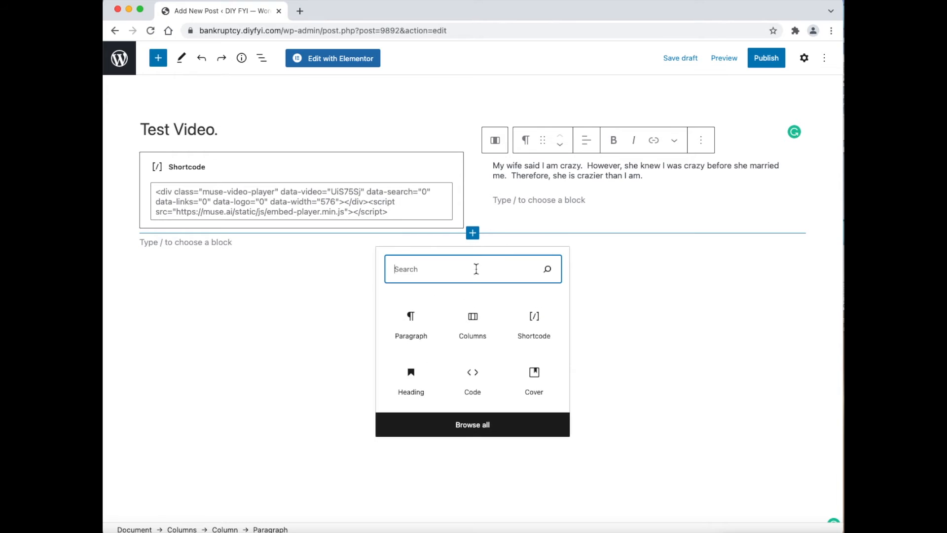
pyautogui.click(503, 433)
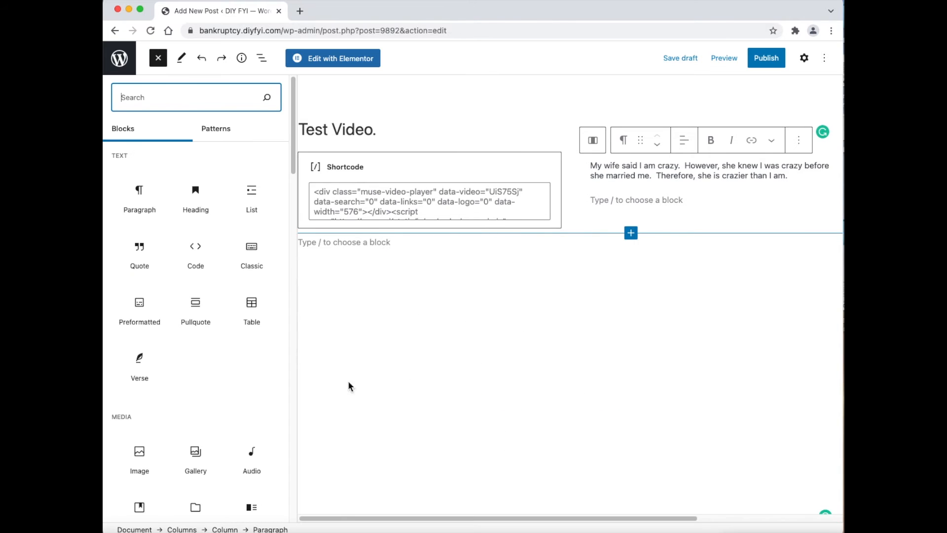
pyautogui.click(209, 219)
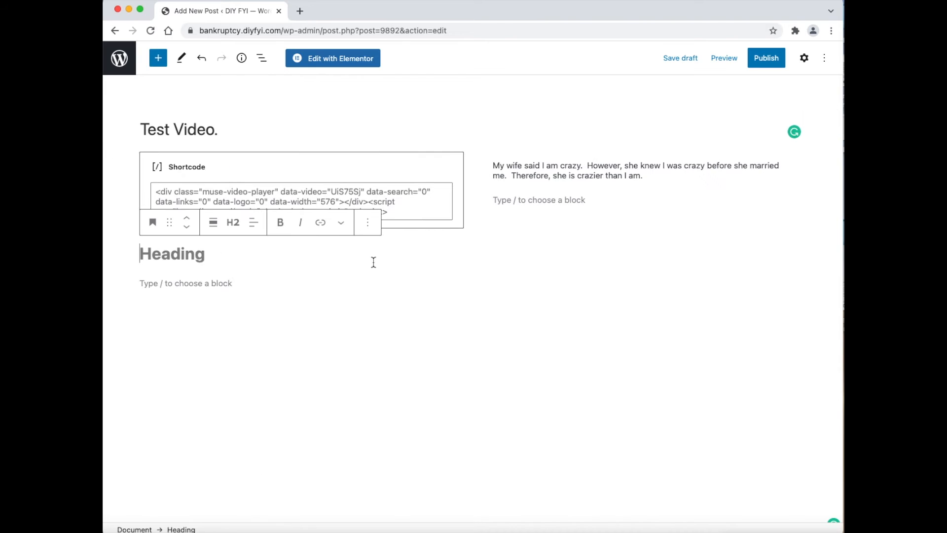
pyautogui.write('Marrried')
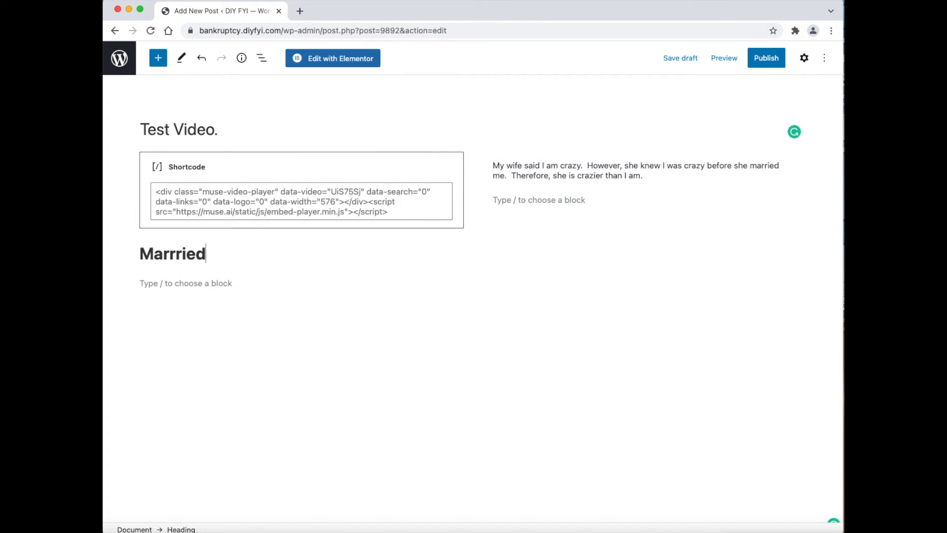
pyautogui.write('?')
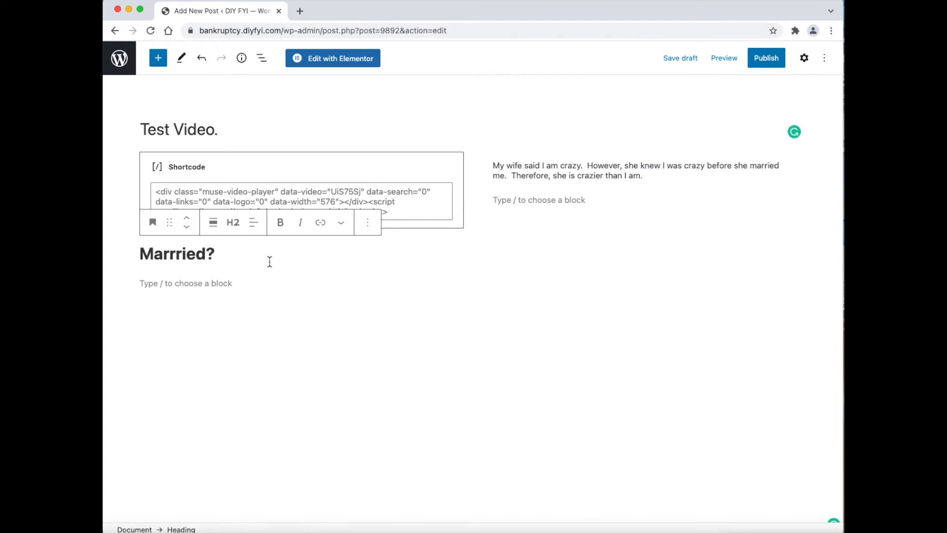
# Look through the text alignment and heading level options for the "Marrried?" heading, keeping it at H2
pyautogui.click(247, 230)
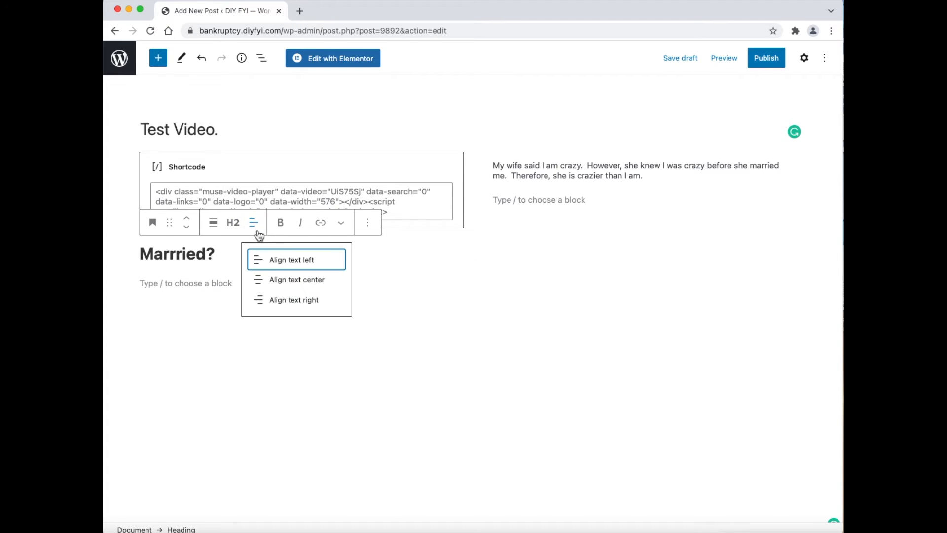
pyautogui.click(232, 223)
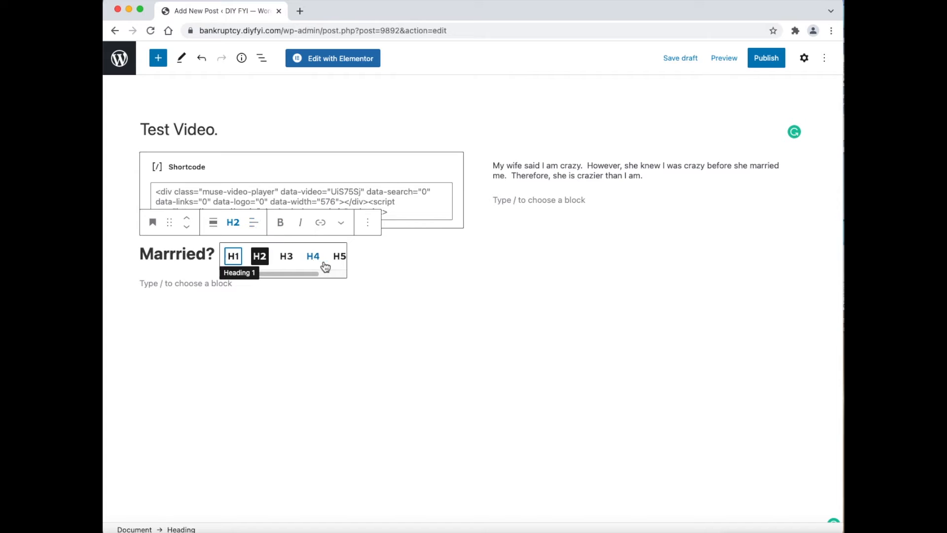
pyautogui.moveTo(313, 275); pyautogui.dragTo(275, 281)
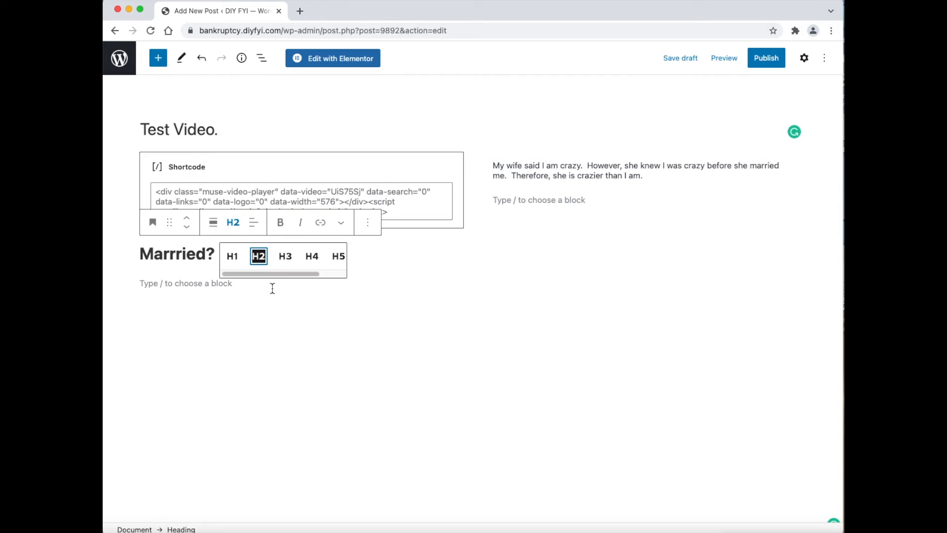
pyautogui.click(272, 288)
pyautogui.click(252, 256)
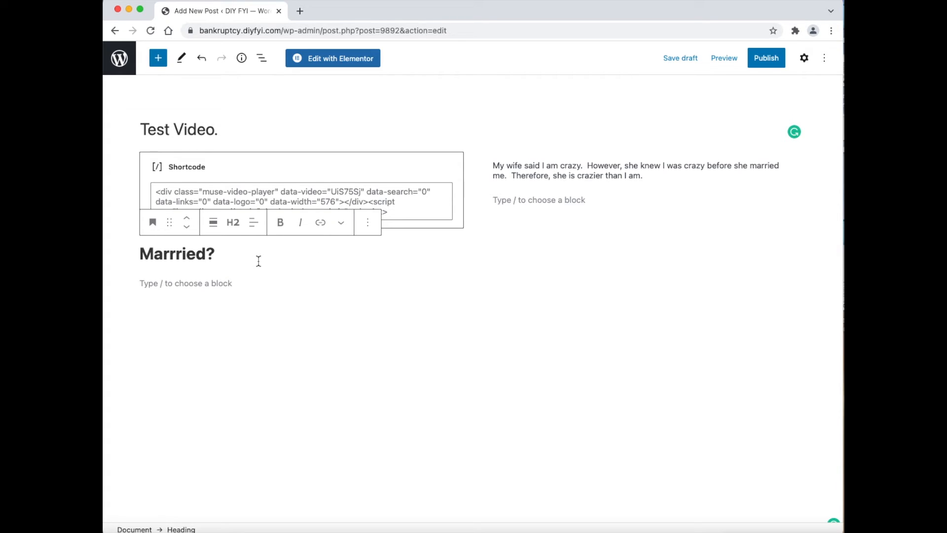
# Move the "Marrried?" heading above the columns containing the video and text, and deselect it
pyautogui.click(187, 219)
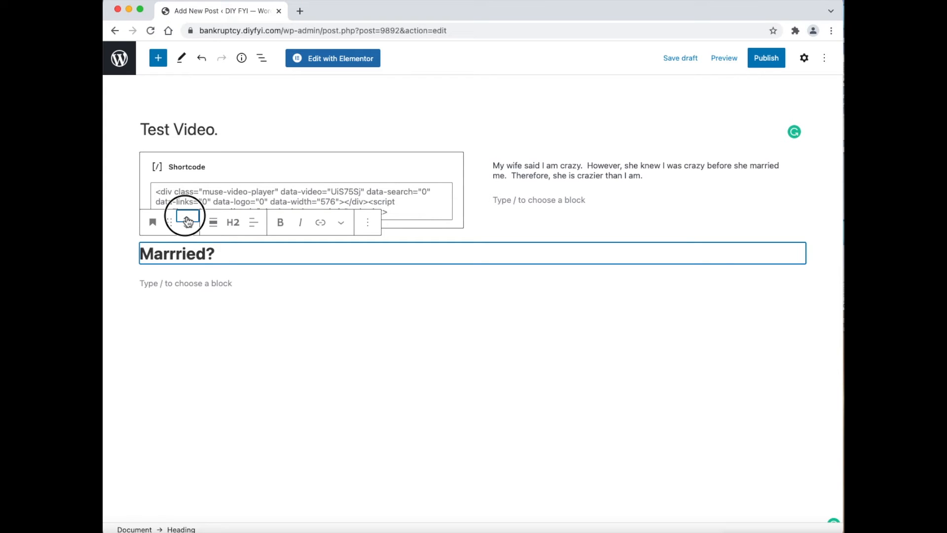
pyautogui.click(187, 218)
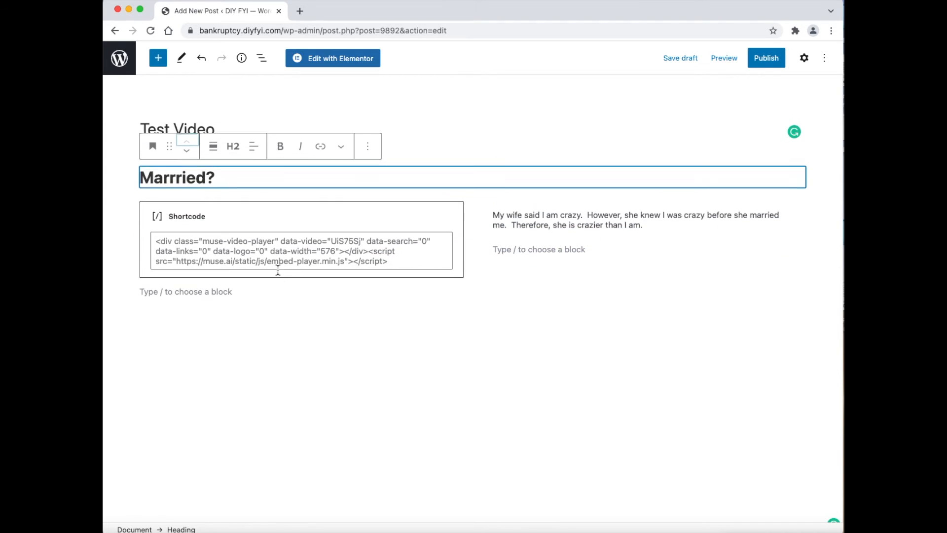
pyautogui.click(386, 327)
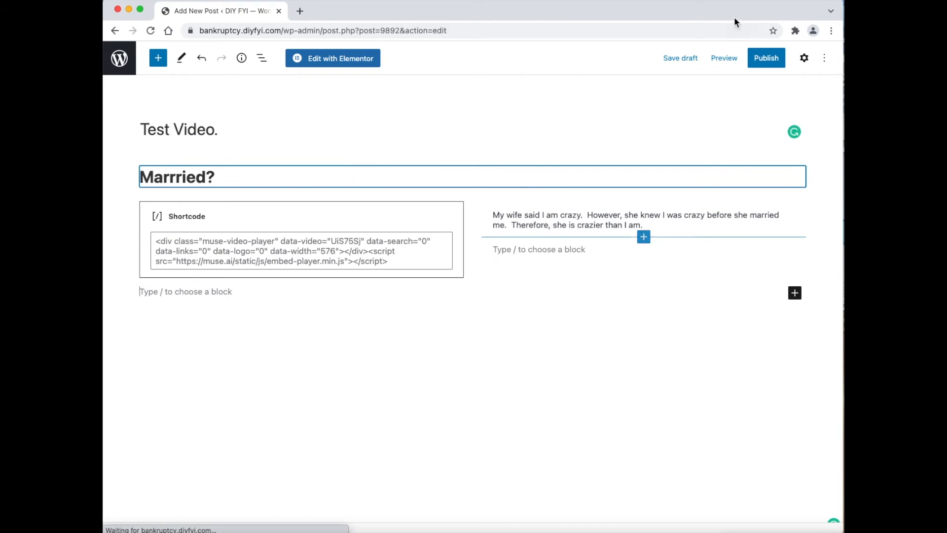
# Preview the post in a new tab and check the heading, embedded video and accompanying text
pyautogui.click(724, 58)
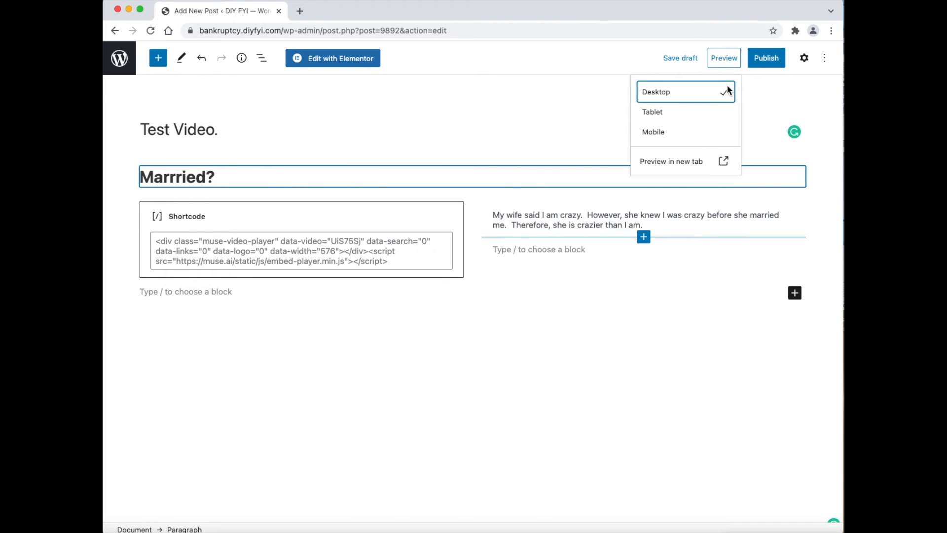
pyautogui.click(707, 167)
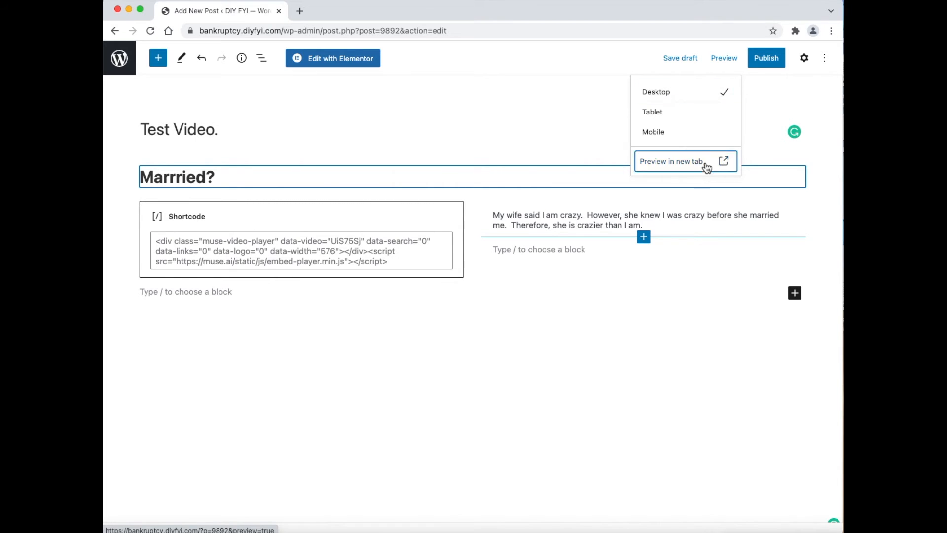
pyautogui.click(706, 167)
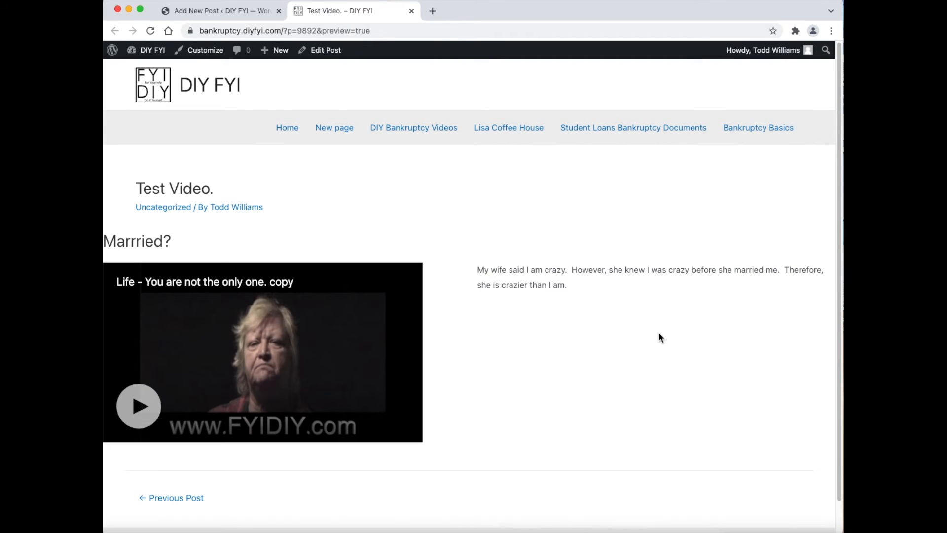
pyautogui.scroll(-1, 659, 333)
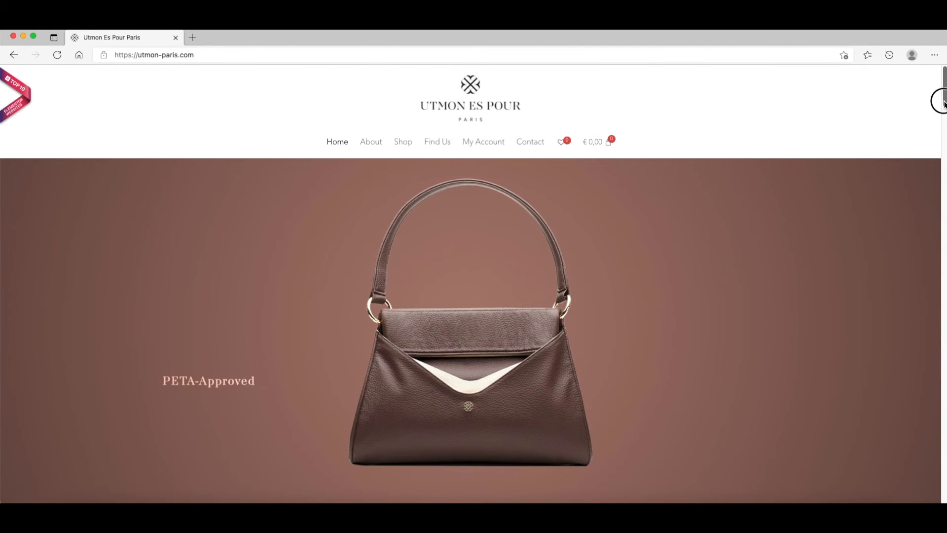
# Browse the Utmon Es Pour Paris and Kasar Design homepages as website design examples
pyautogui.moveTo(944, 101); pyautogui.dragTo(942, 204)
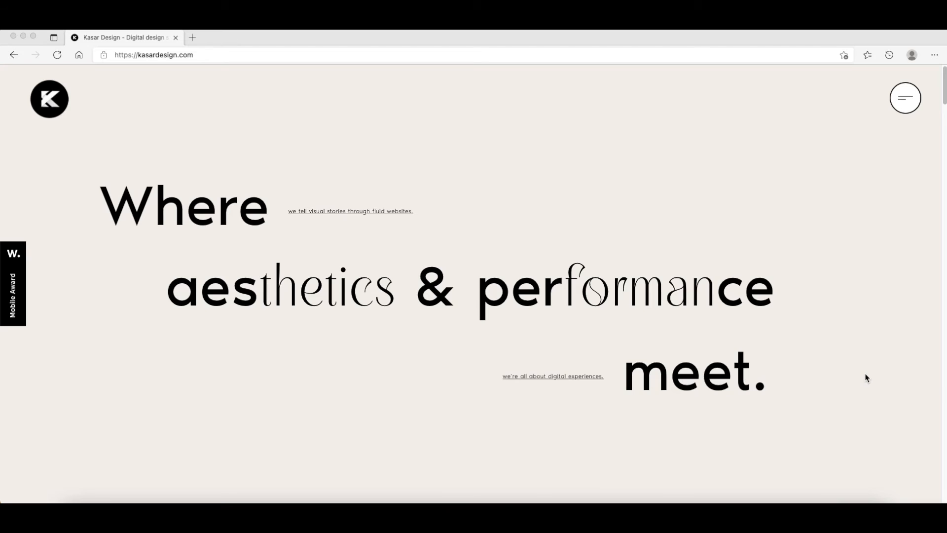
pyautogui.click(866, 373)
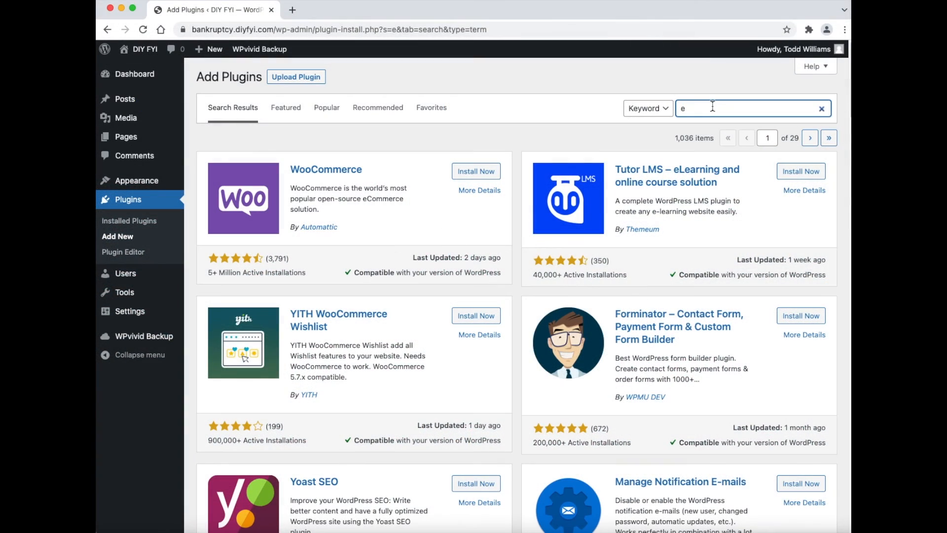
# Search the WordPress plugin directory for "elementor", then install and activate the Elementor Website Builder plugin
pyautogui.write('lementor')
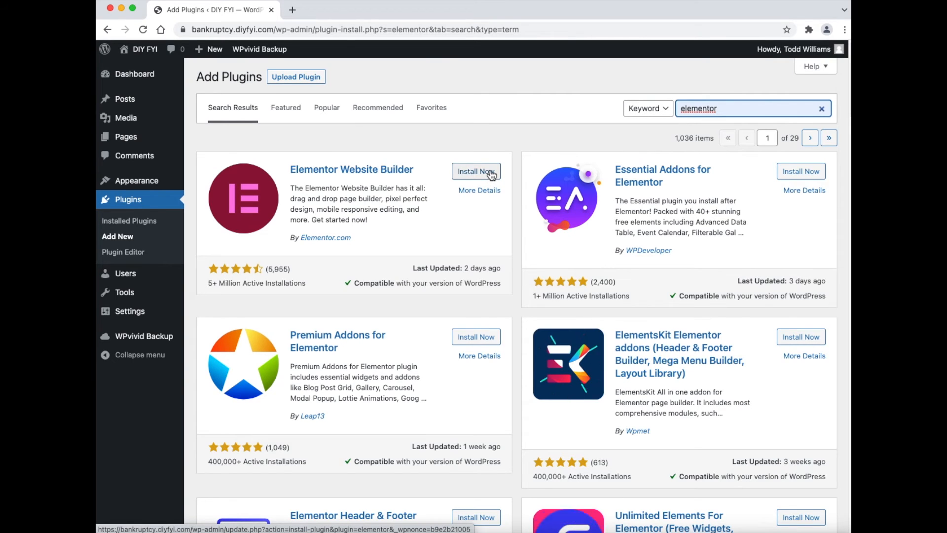
pyautogui.click(492, 176)
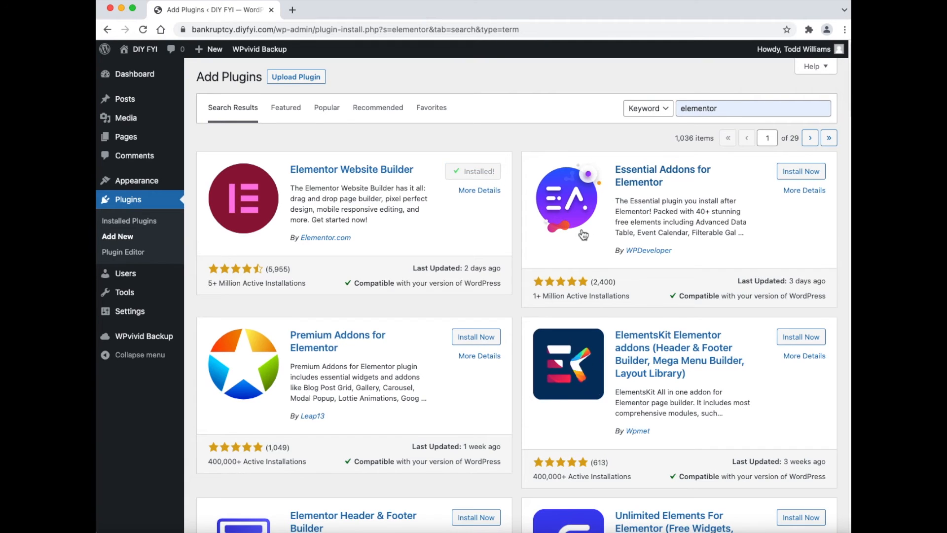
pyautogui.click(499, 177)
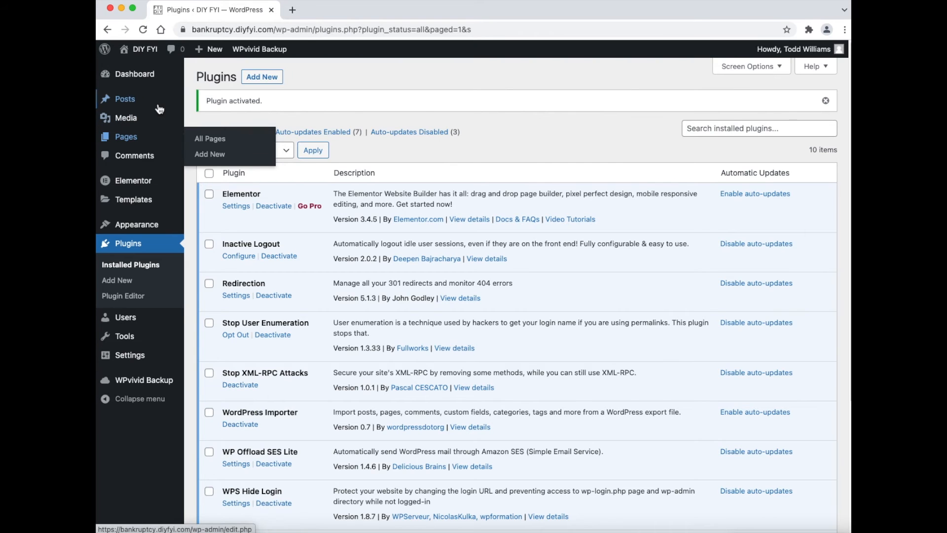
# Create a new post and set its template to Elementor Full Width in the post settings
pyautogui.moveTo(119, 100)
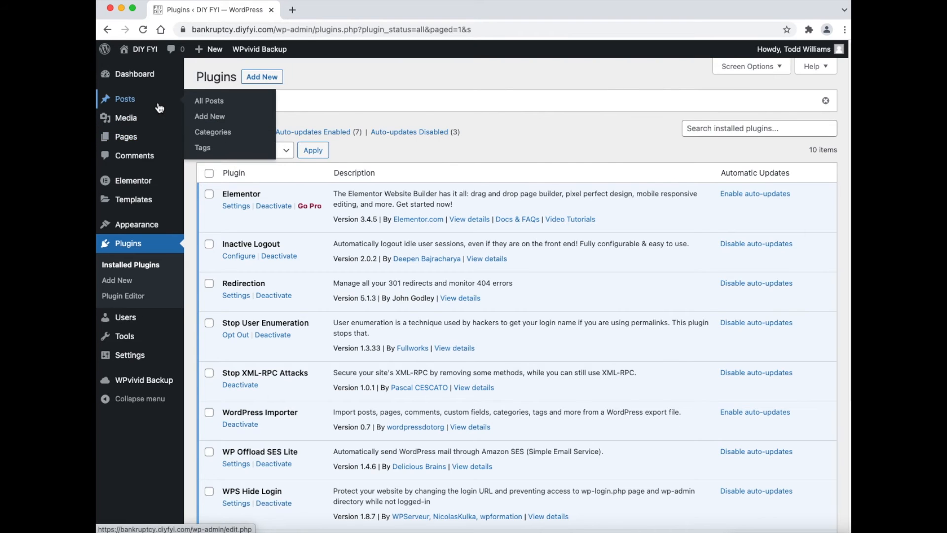
pyautogui.click(242, 120)
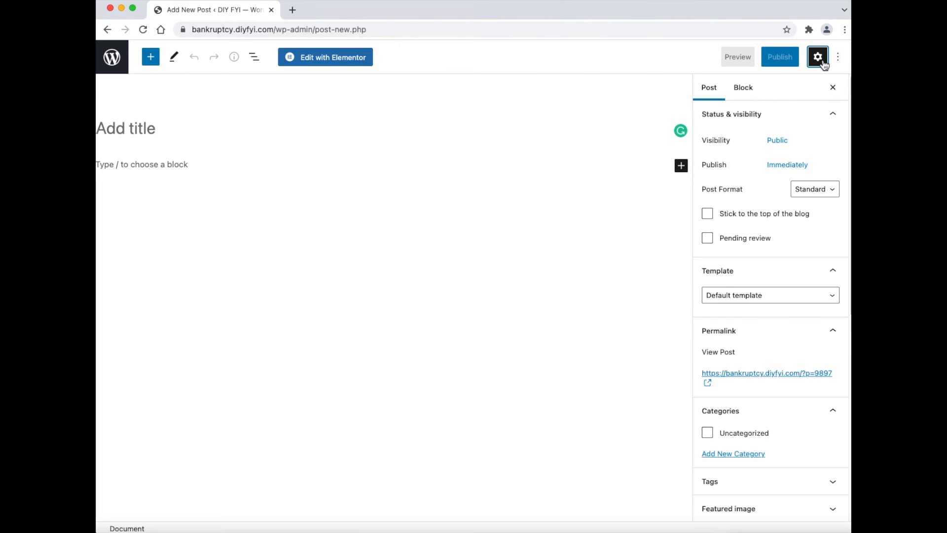
pyautogui.click(819, 58)
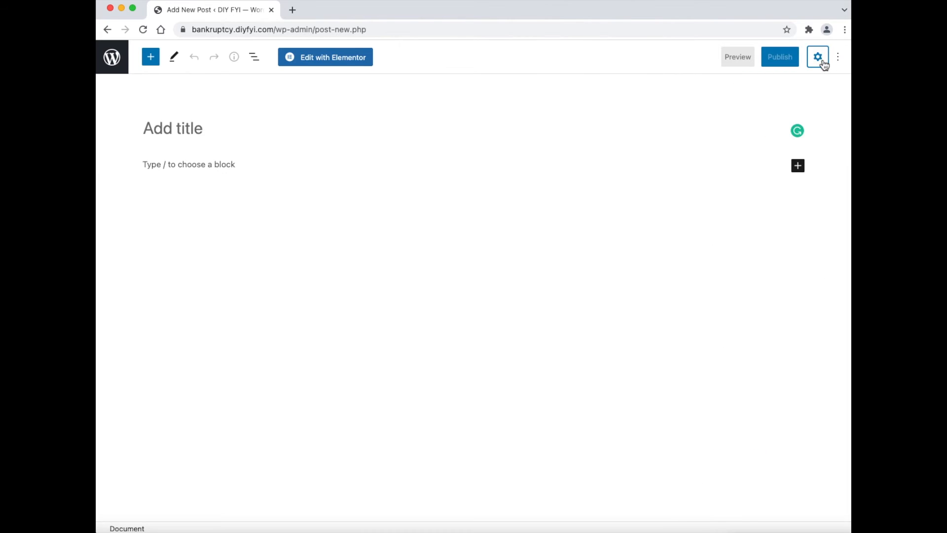
pyautogui.click(823, 62)
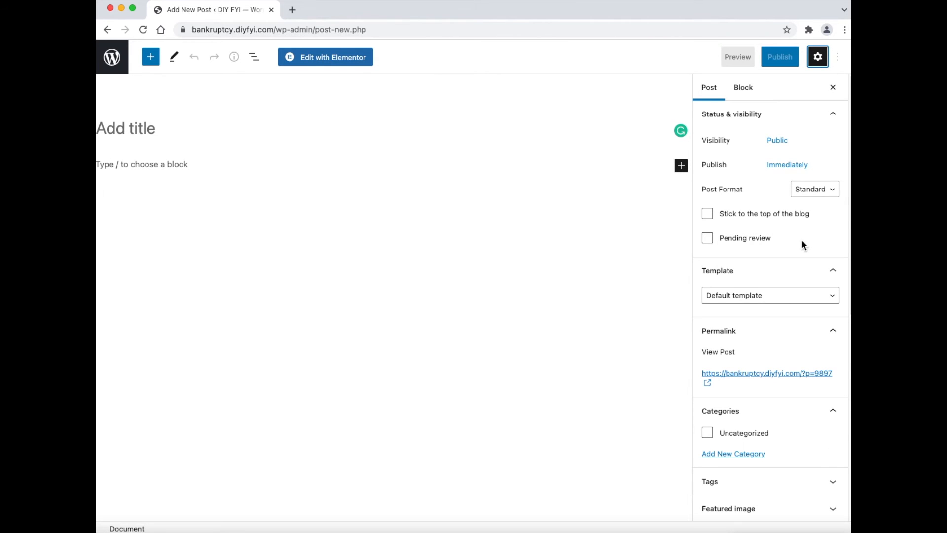
pyautogui.click(821, 302)
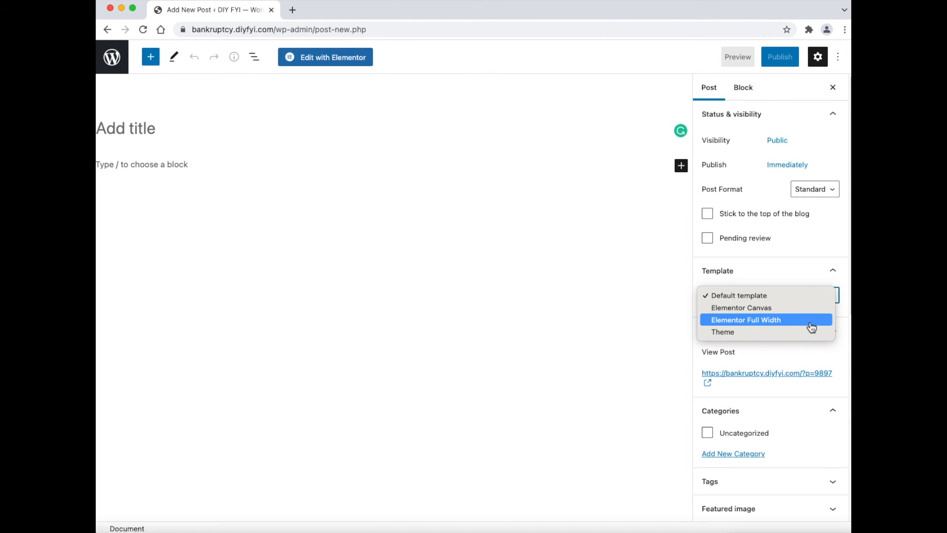
pyautogui.click(811, 327)
# Review the post's category and tag settings, leaving Uncategorized unticked and the tags empty
pyautogui.scroll(-1, 825, 395)
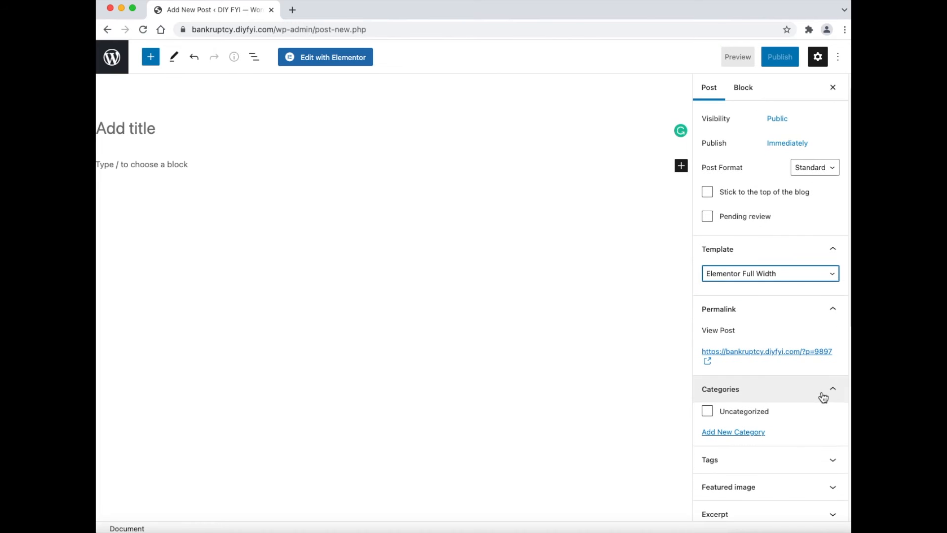
pyautogui.doubleClick(769, 417)
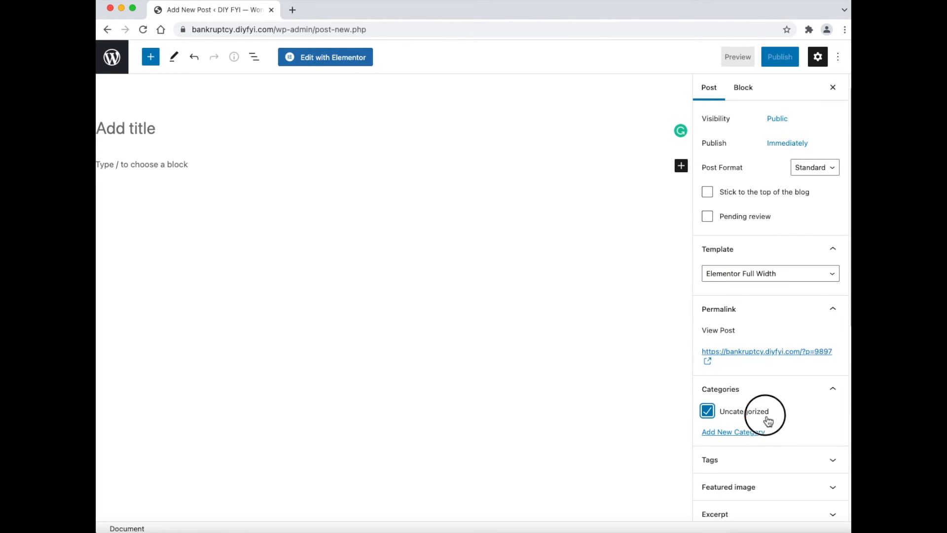
pyautogui.scroll(-1, 818, 429)
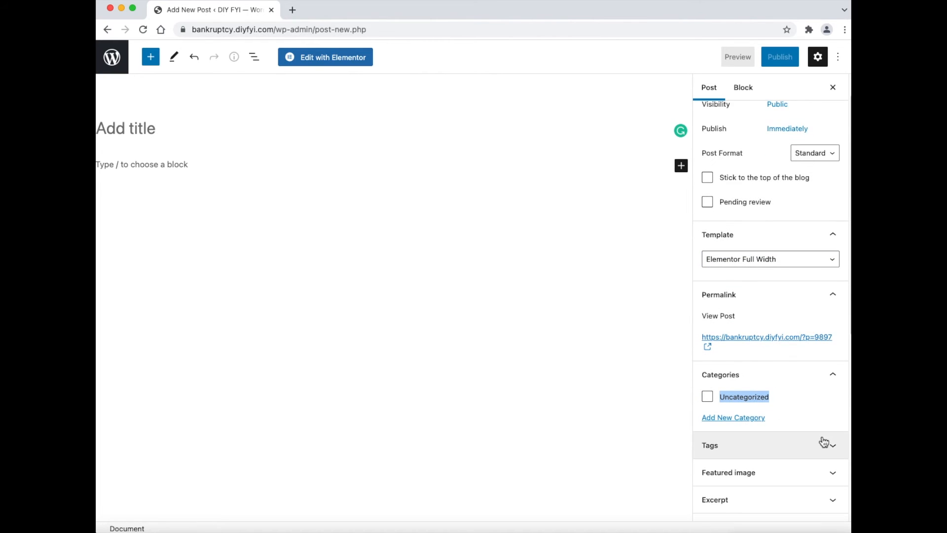
pyautogui.click(821, 442)
pyautogui.scroll(-2, 794, 434)
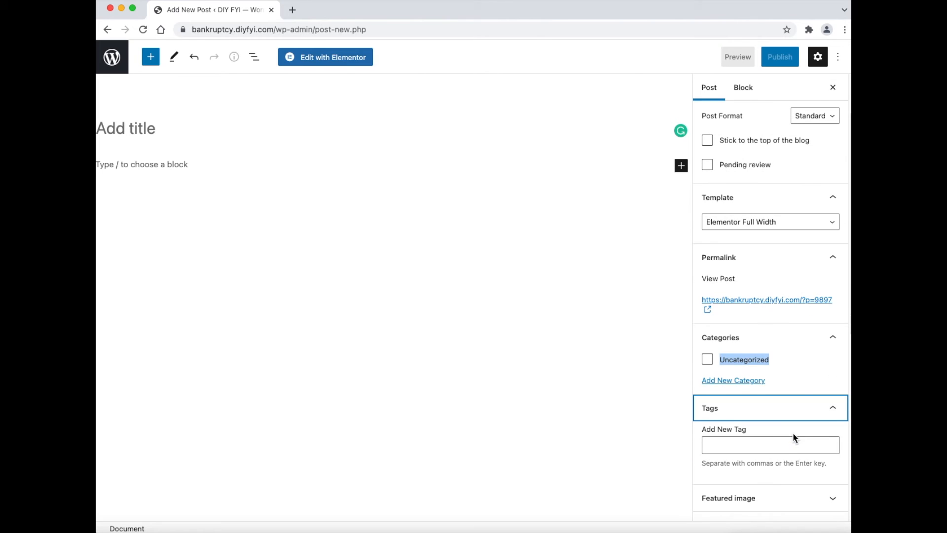
pyautogui.click(835, 408)
pyautogui.scroll(-3, 806, 442)
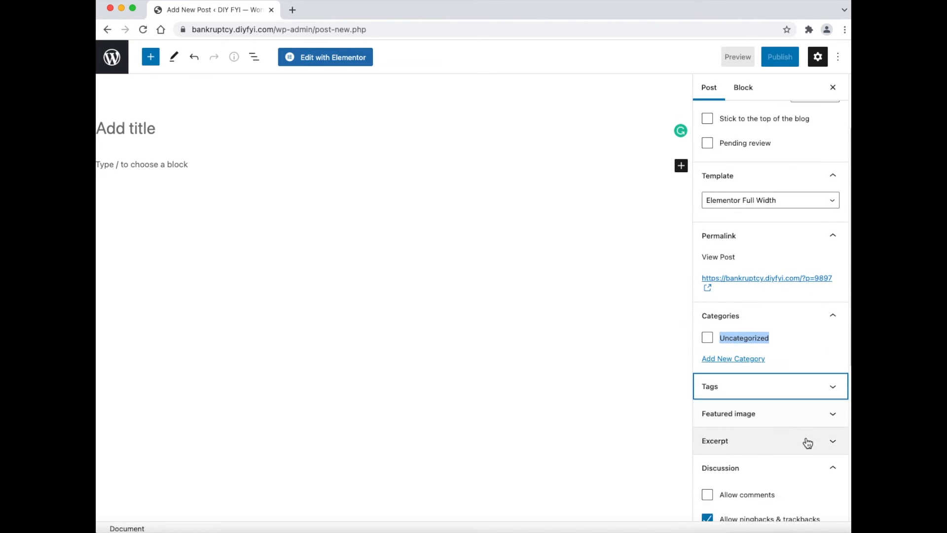
# Disable pingbacks and trackbacks in the post's discussion settings
pyautogui.scroll(-2, 785, 464)
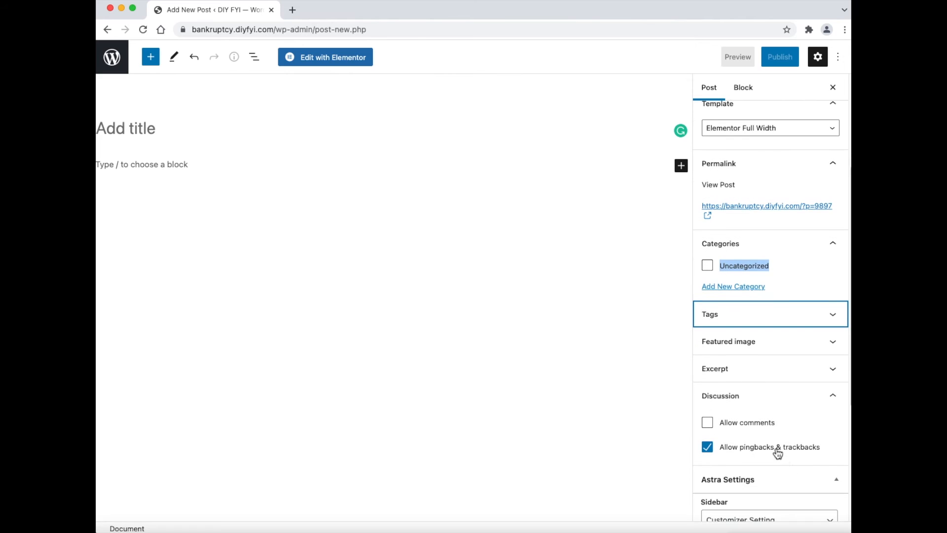
pyautogui.click(778, 450)
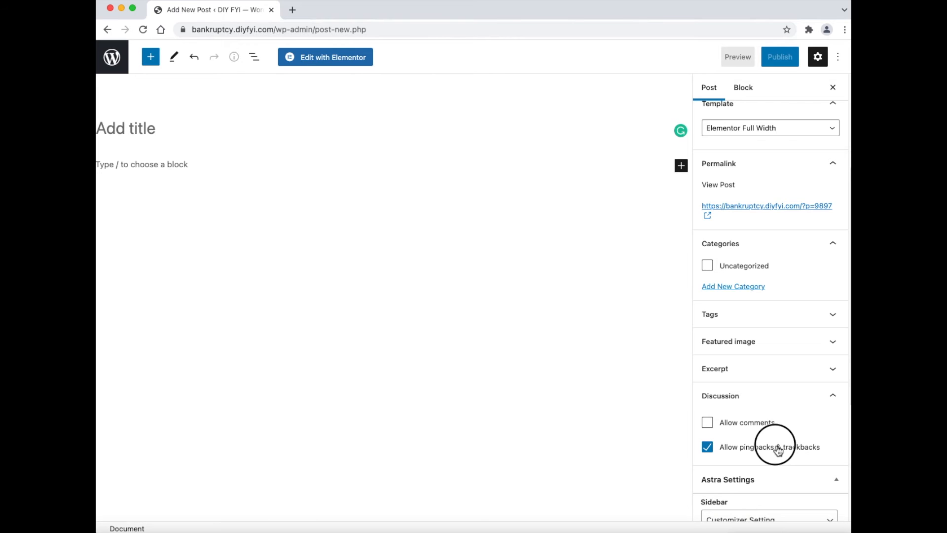
pyautogui.click(778, 449)
# In the post's Astra settings, set the sidebar to No Sidebar and the content layout to Full Width / Stretched
pyautogui.scroll(-3, 804, 434)
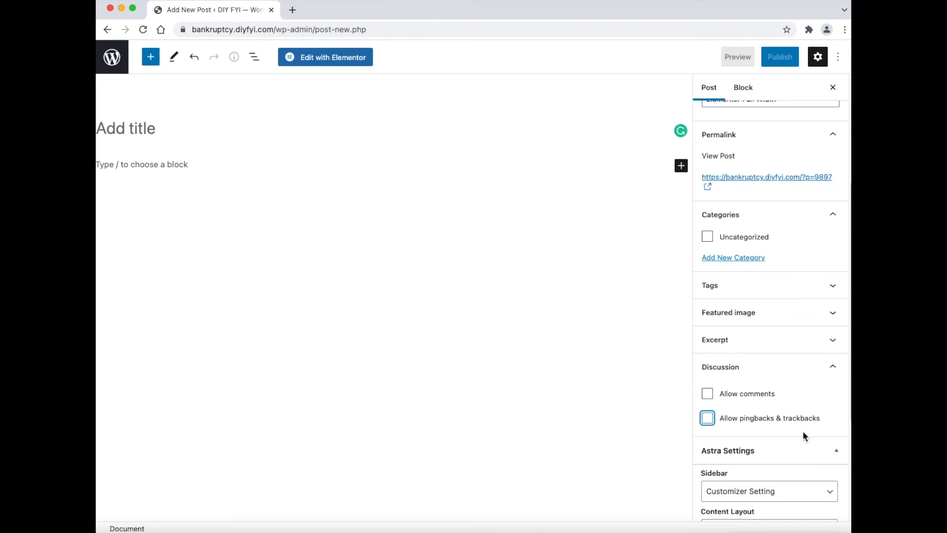
pyautogui.scroll(-5, 805, 435)
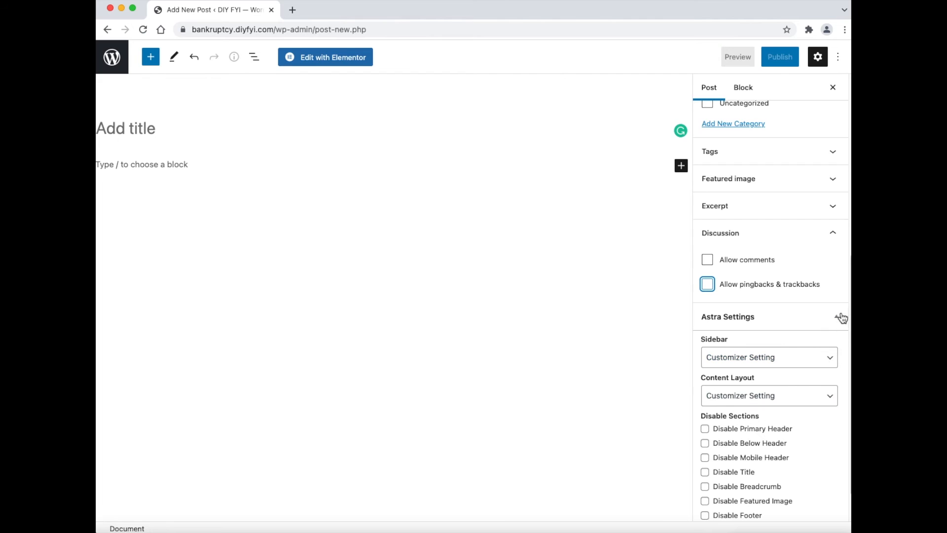
pyautogui.click(838, 320)
pyautogui.click(838, 320)
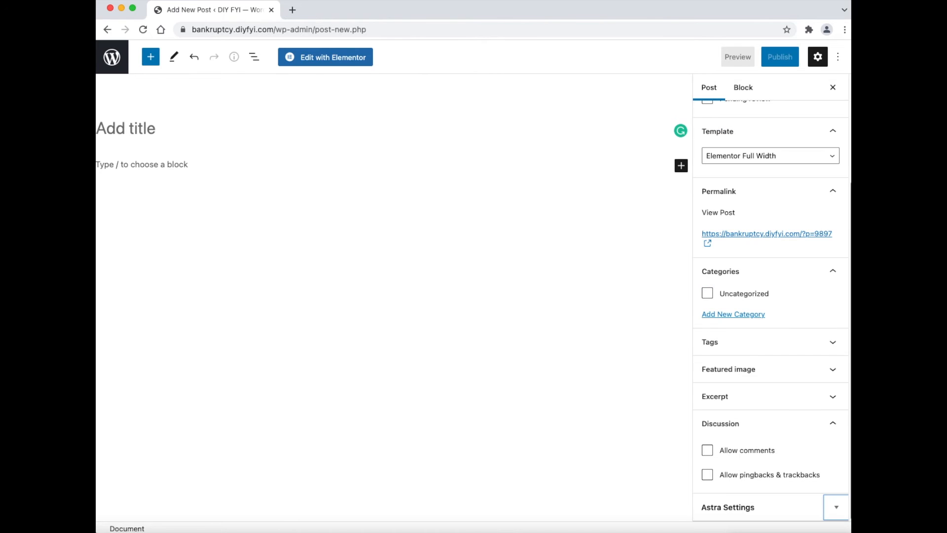
pyautogui.click(833, 513)
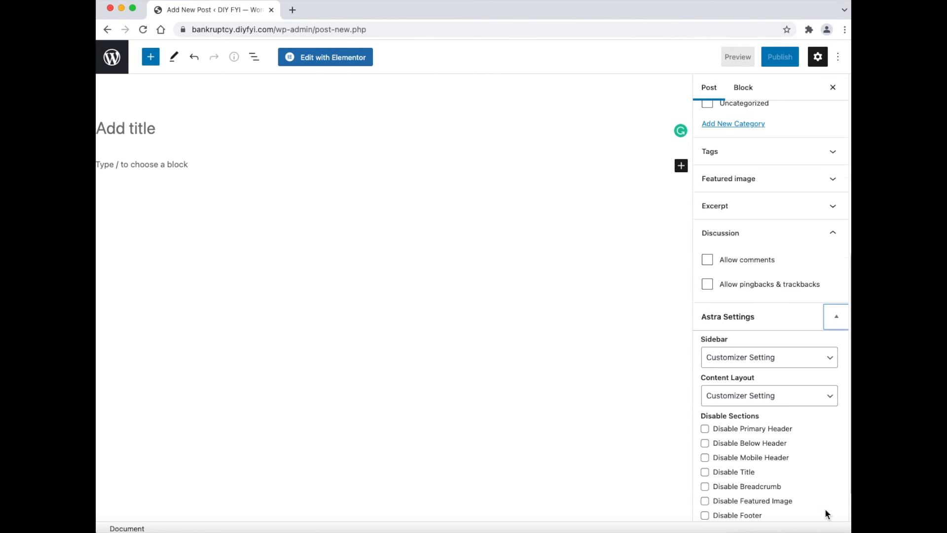
pyautogui.click(806, 361)
pyautogui.click(785, 403)
pyautogui.click(782, 401)
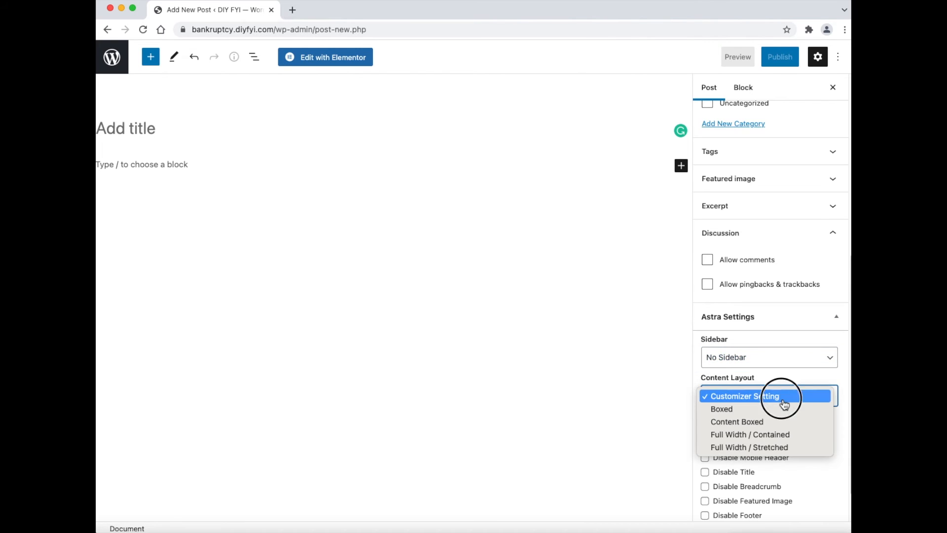
pyautogui.click(788, 448)
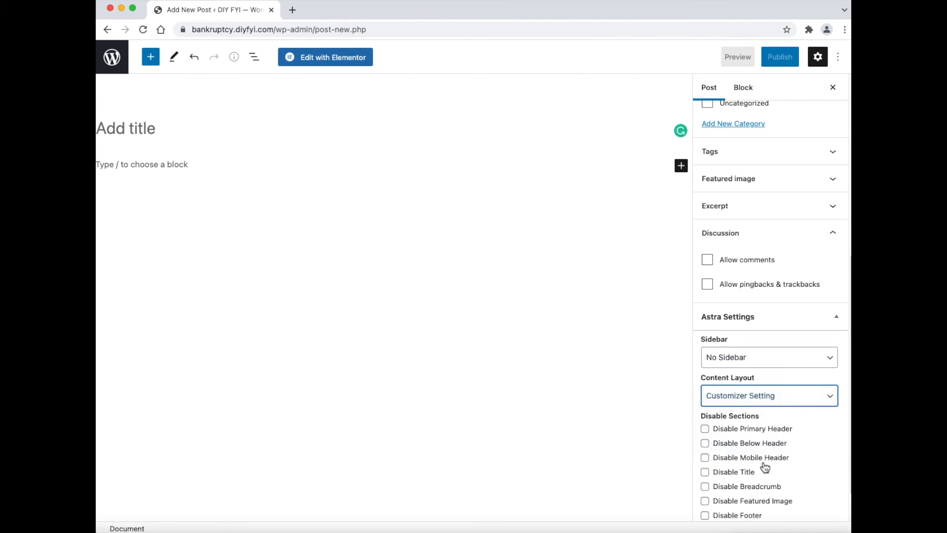
# Disable the post's primary header, below header, mobile header, title, breadcrumb, featured image and footer sections
pyautogui.scroll(-1, 755, 438)
pyautogui.scroll(-2, 753, 436)
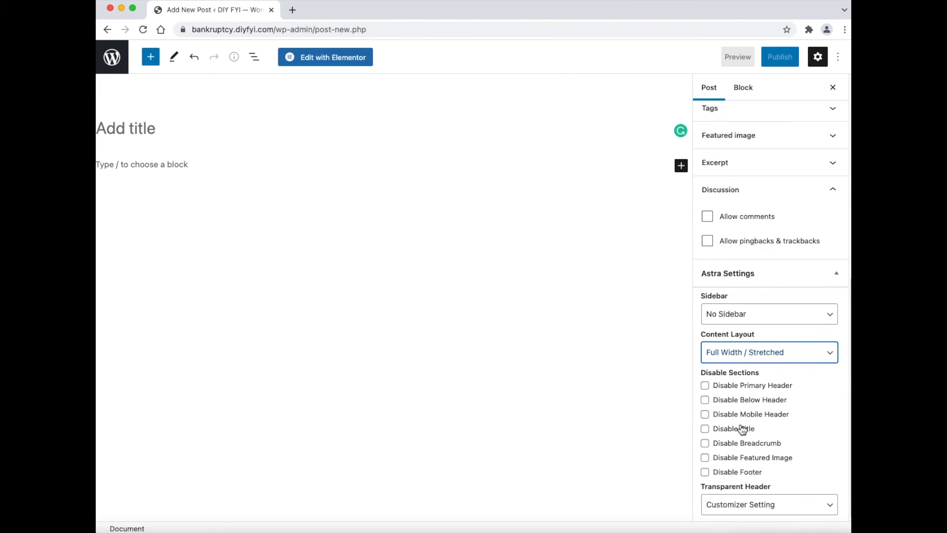
pyautogui.click(704, 383)
pyautogui.click(705, 398)
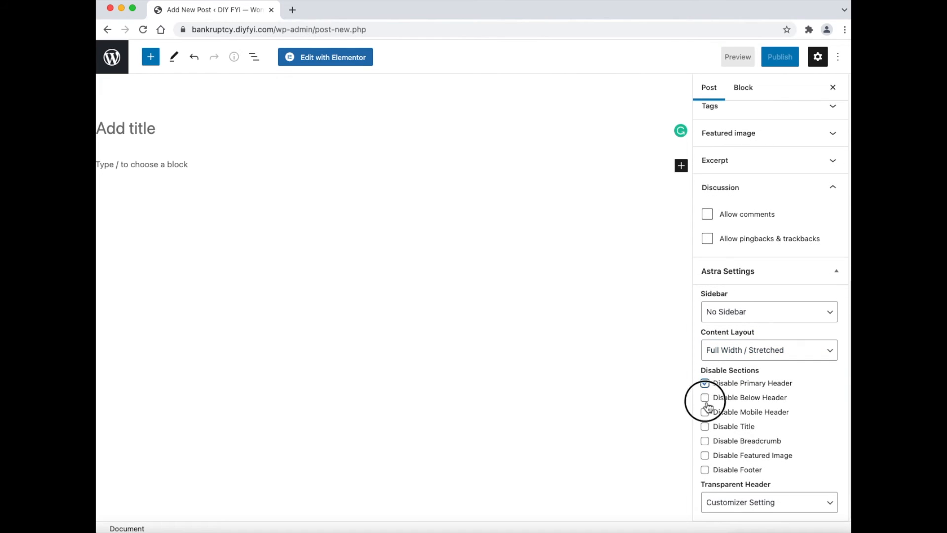
pyautogui.click(705, 412)
pyautogui.click(705, 427)
pyautogui.click(705, 441)
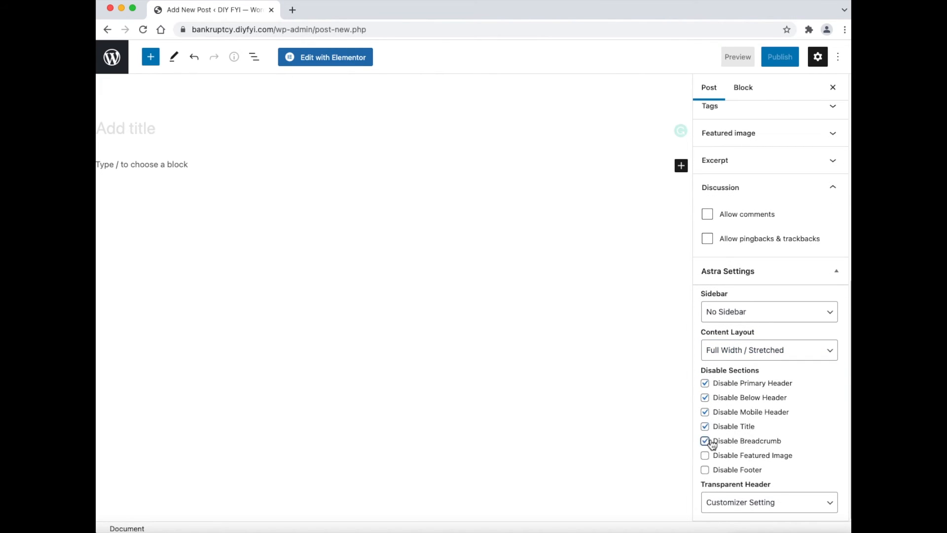
pyautogui.click(706, 454)
pyautogui.click(705, 470)
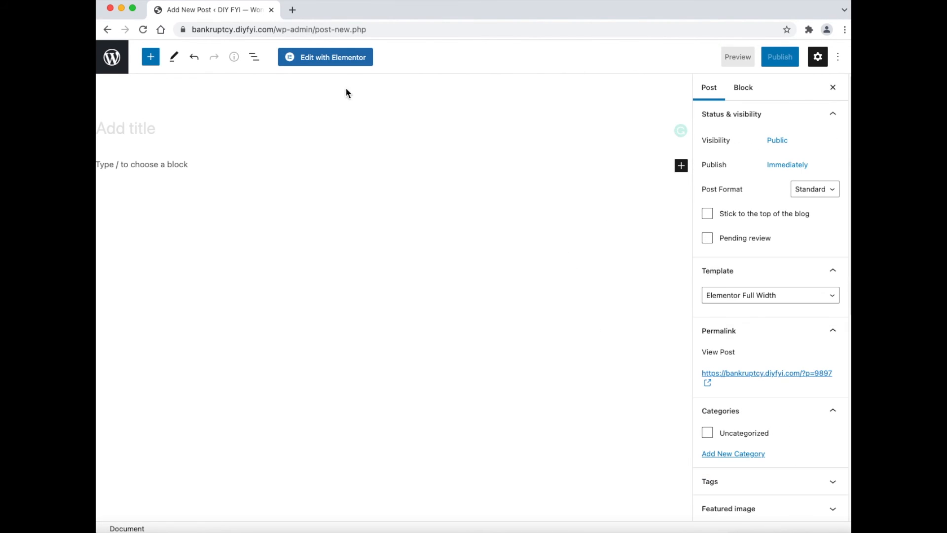
# Open the post for editing with Elementor and add a single-column section
pyautogui.click(354, 61)
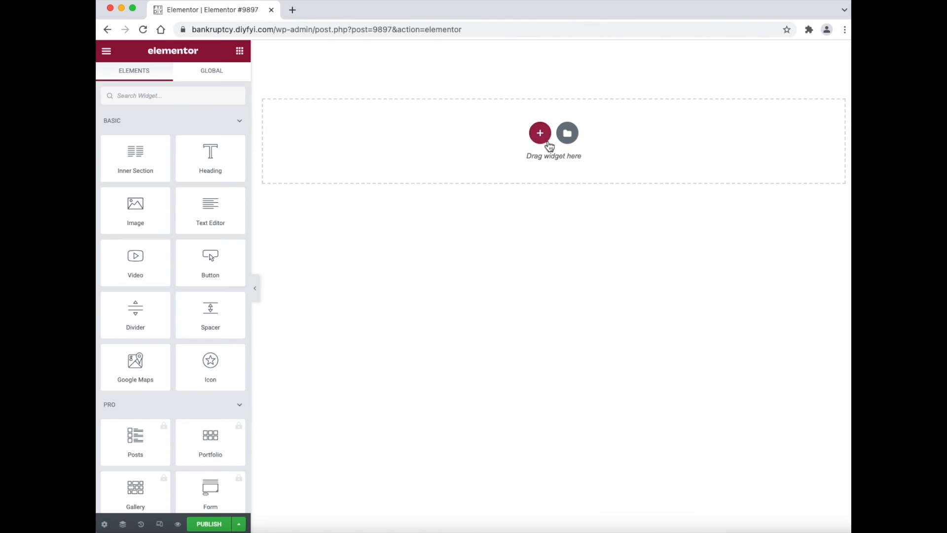
pyautogui.click(541, 136)
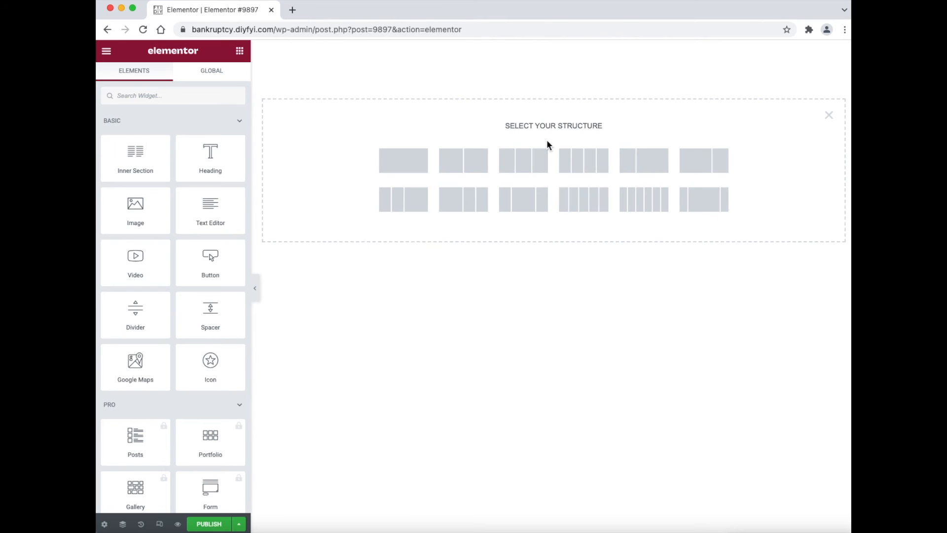
pyautogui.click(416, 165)
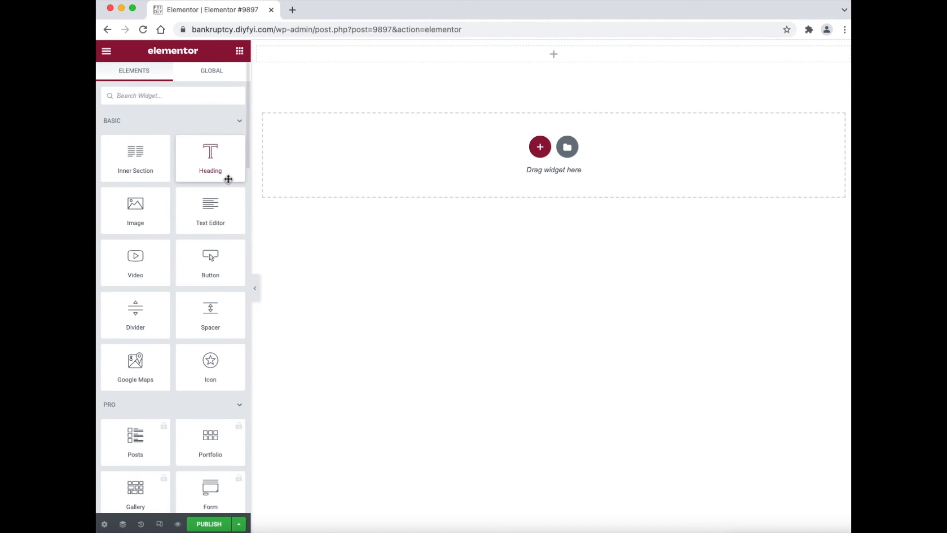
# Add a Heading widget titled "Test Video." to the section, keeping the H2 tag and centering its alignment
pyautogui.moveTo(223, 172); pyautogui.dragTo(402, 61)
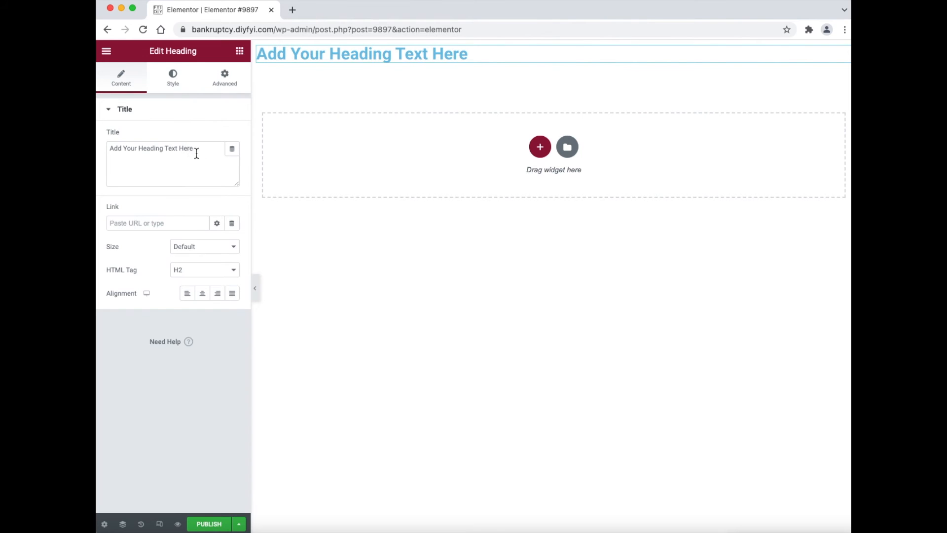
pyautogui.moveTo(195, 149); pyautogui.dragTo(100, 145)
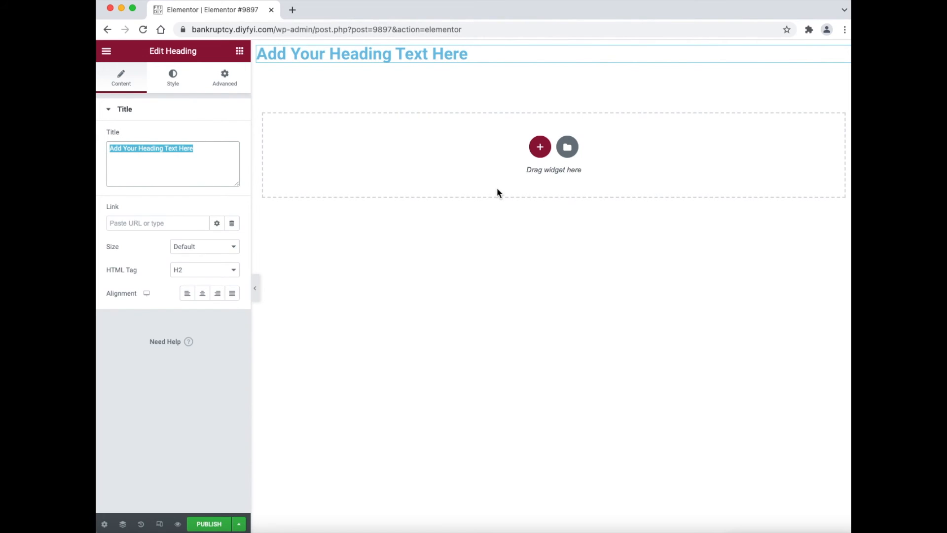
pyautogui.write('Test V')
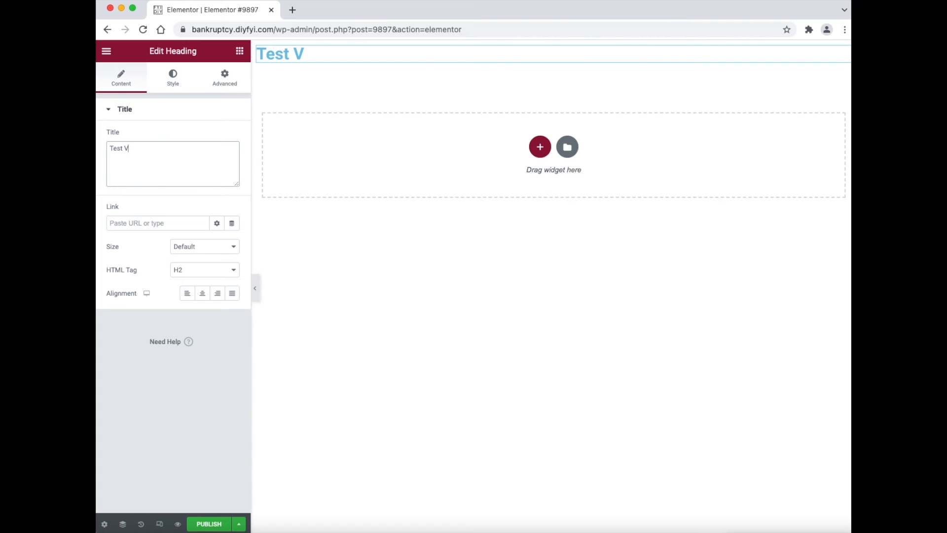
pyautogui.write('ideo.')
pyautogui.click(233, 279)
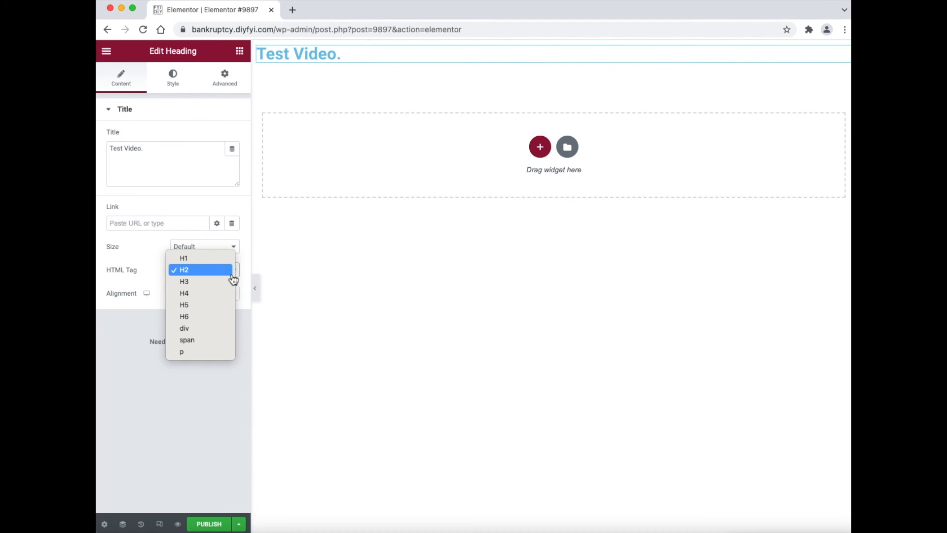
pyautogui.click(211, 269)
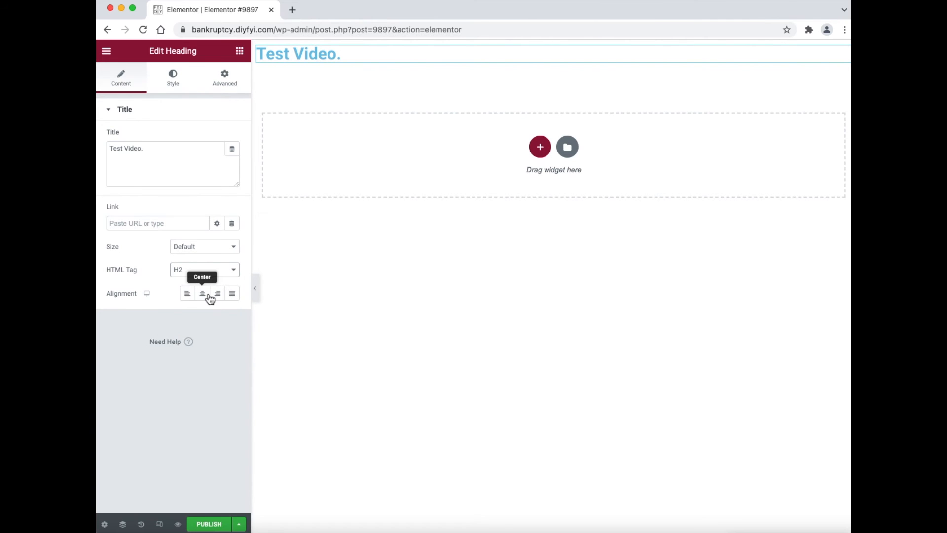
pyautogui.click(208, 295)
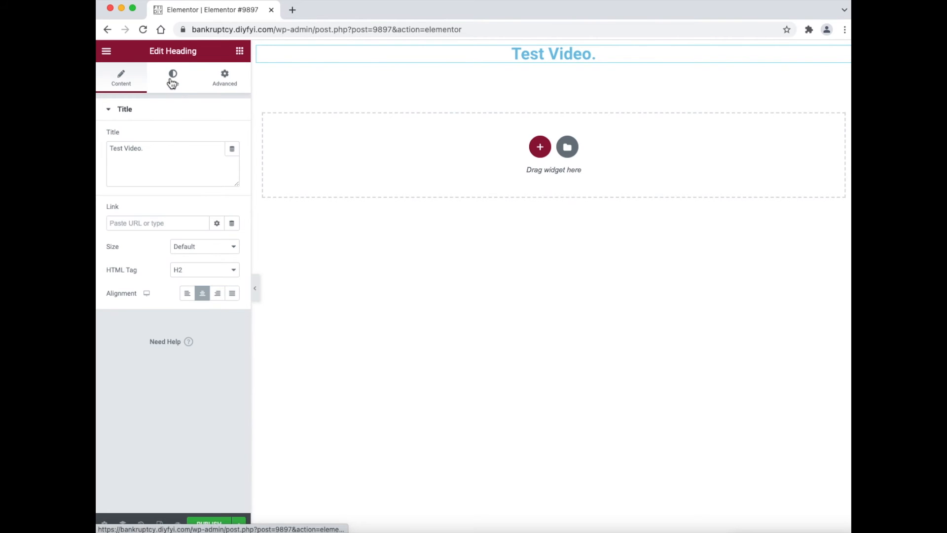
# Set the "Test Video." heading's typography decoration to Underline
pyautogui.click(172, 81)
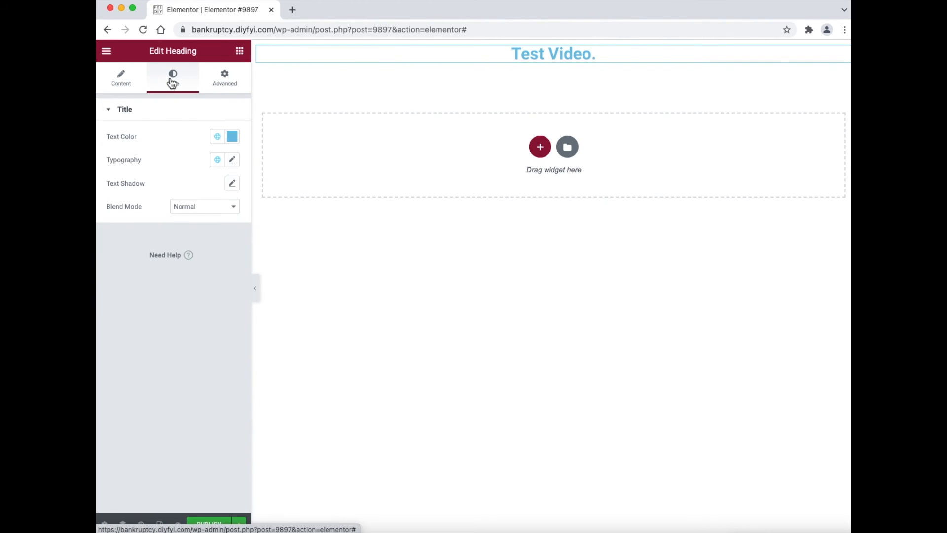
pyautogui.click(237, 162)
pyautogui.click(218, 348)
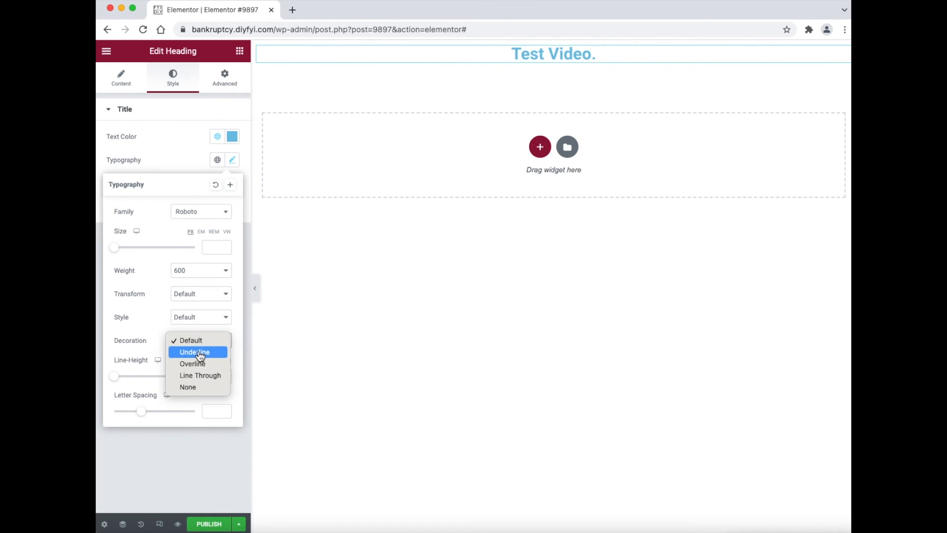
pyautogui.click(203, 351)
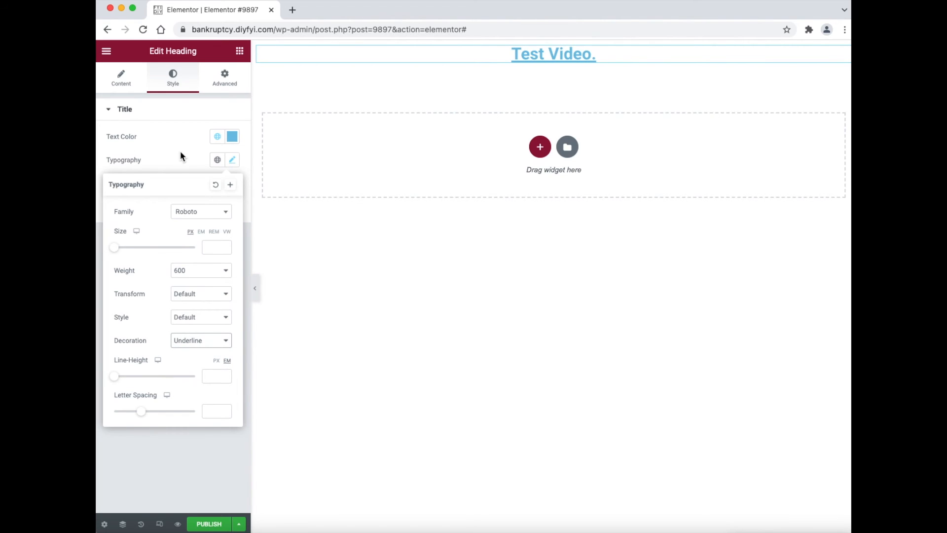
pyautogui.click(192, 154)
# Set the heading's text color to near-black #000507
pyautogui.click(232, 136)
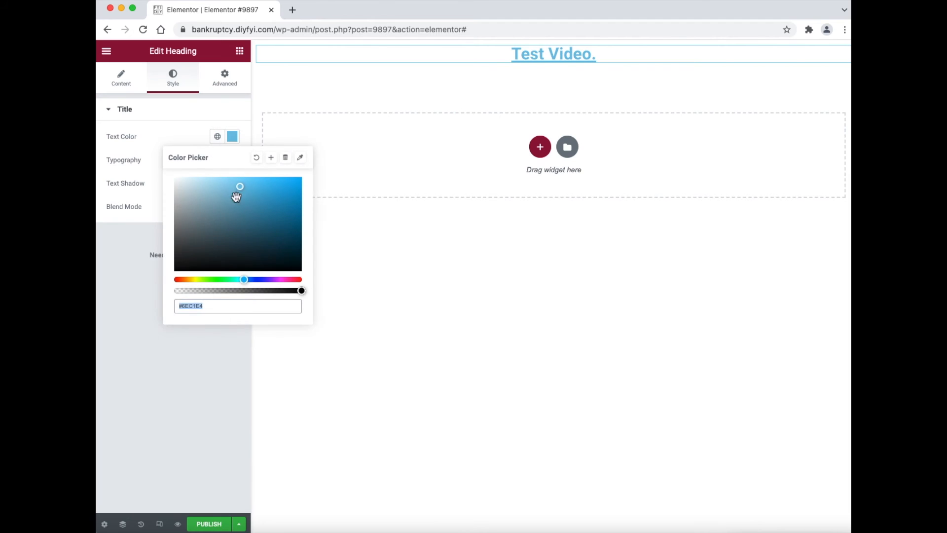
pyautogui.click(300, 267)
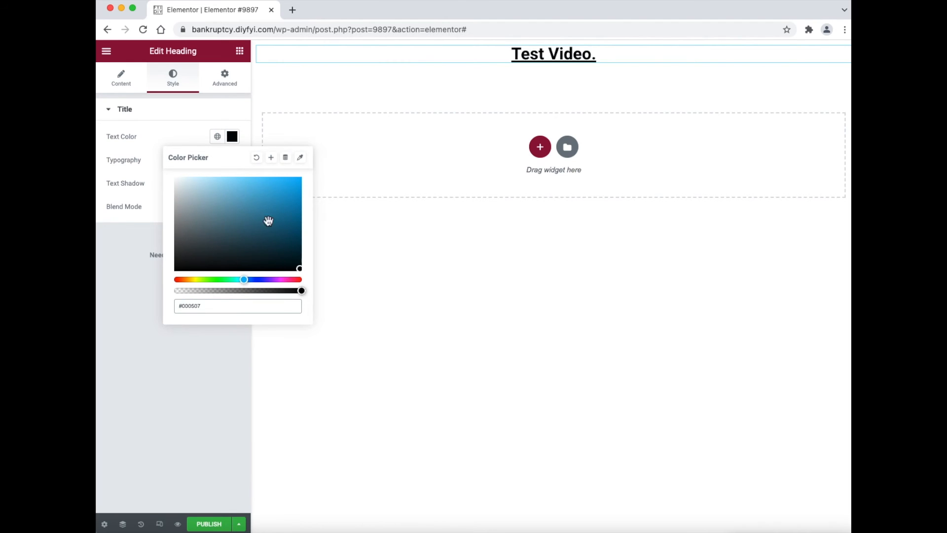
pyautogui.click(192, 143)
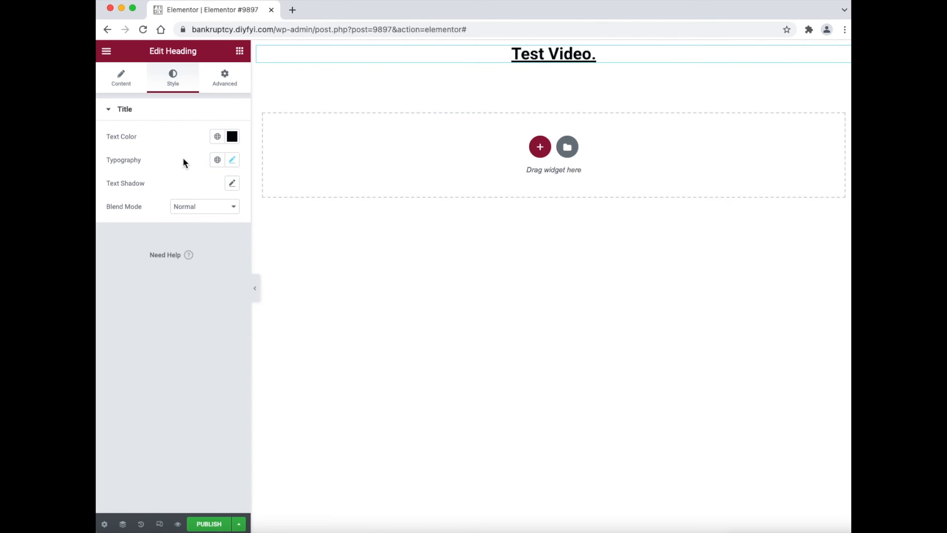
# Unlink the heading's margin values so each side can be set separately, leaving the bottom margin at 0
pyautogui.click(234, 79)
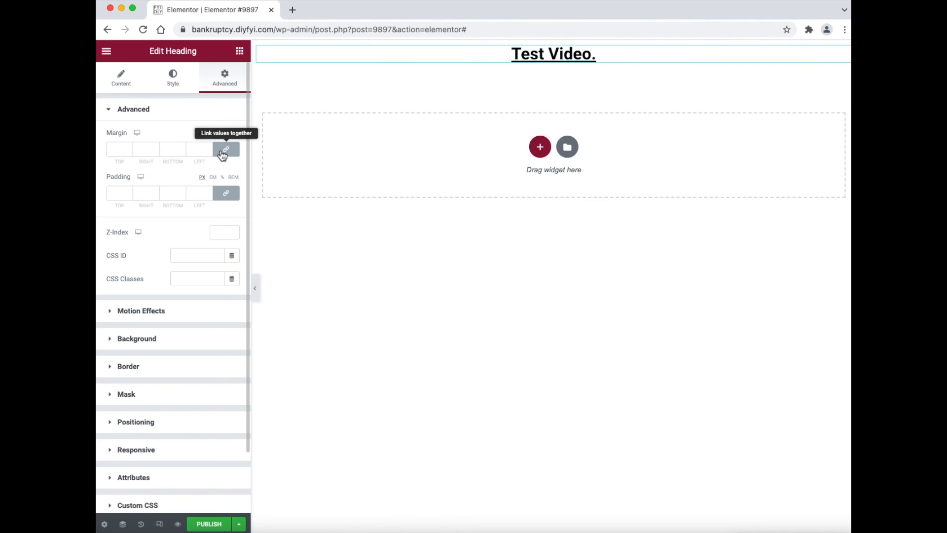
pyautogui.click(182, 149)
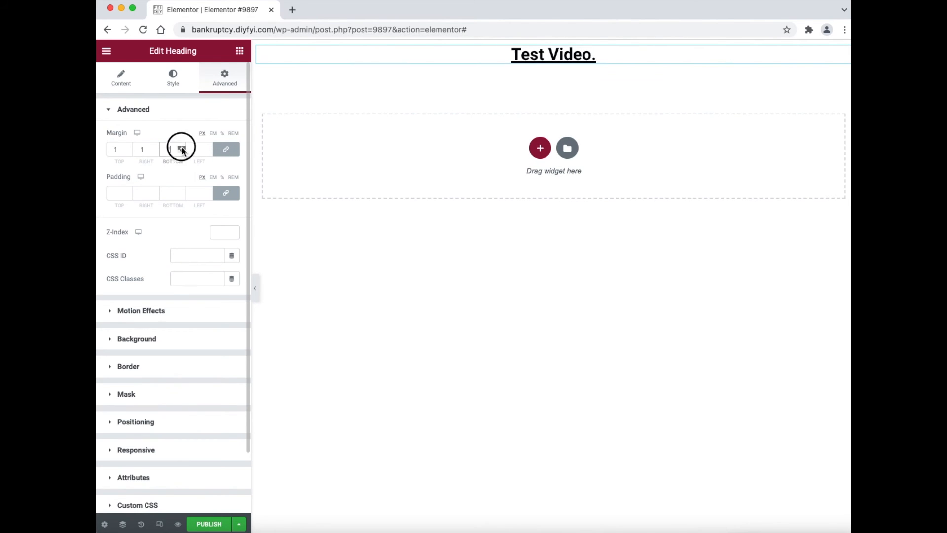
pyautogui.click(182, 151)
pyautogui.click(226, 149)
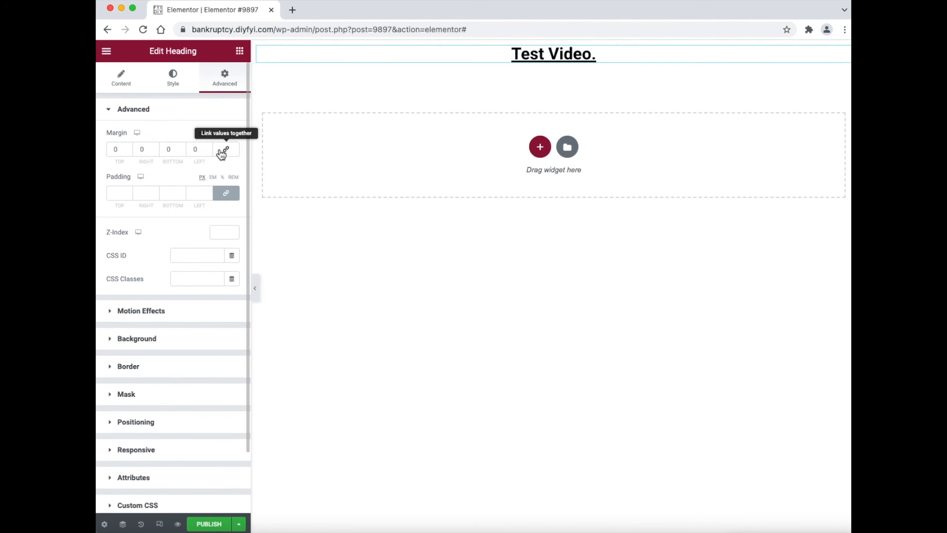
pyautogui.click(183, 149)
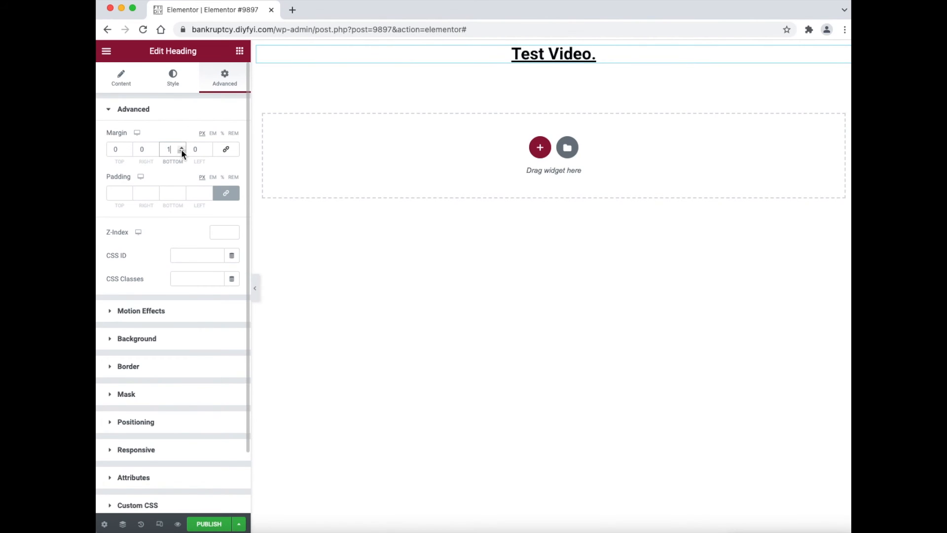
pyautogui.click(182, 150)
# Increase only the heading's top margin to move "Test Video." farther down from the page's upper edge
pyautogui.click(127, 148)
pyautogui.click(128, 147)
pyautogui.click(127, 148)
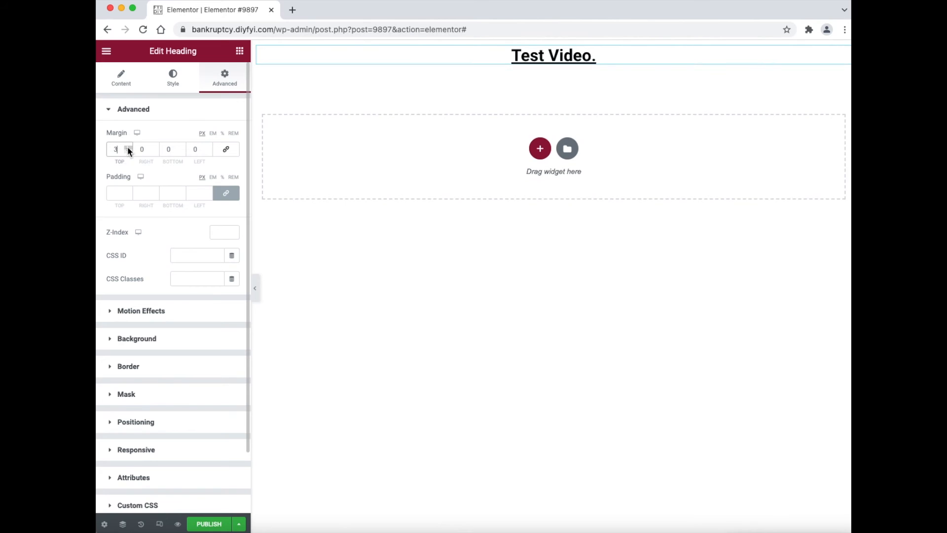
pyautogui.click(127, 147)
pyautogui.click(127, 147)
pyautogui.moveTo(128, 151); pyautogui.dragTo(127, 148)
pyautogui.click(593, 351)
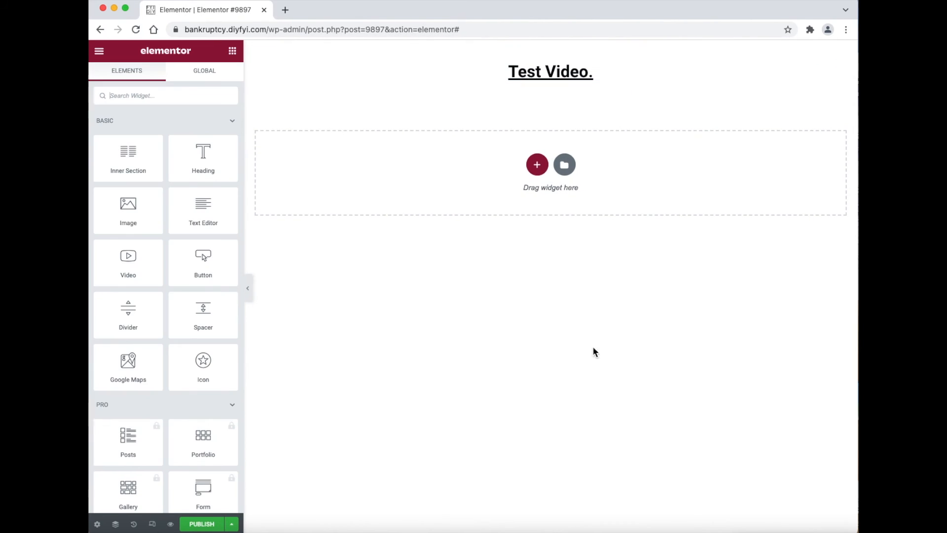
# Add a two-equal-column section below the title and place a Heading widget in its left column
pyautogui.click(537, 164)
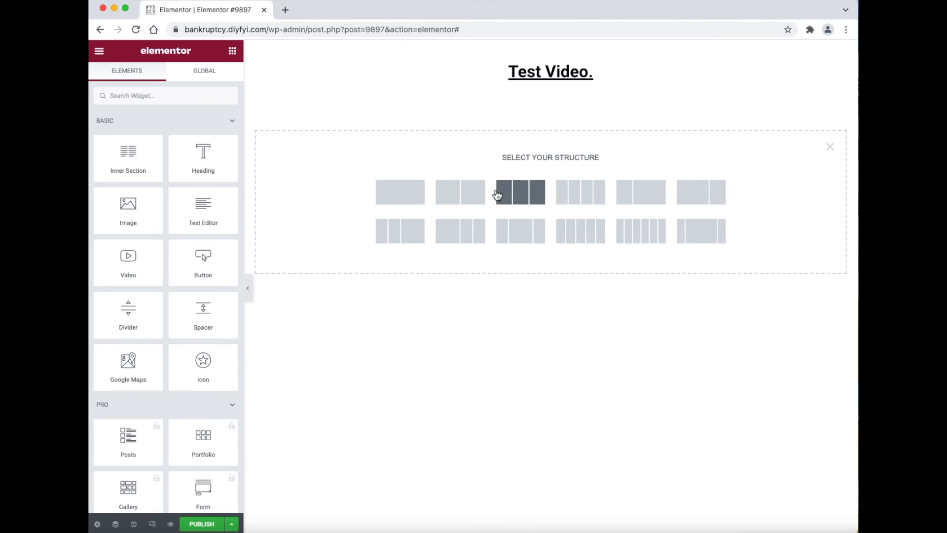
pyautogui.click(473, 191)
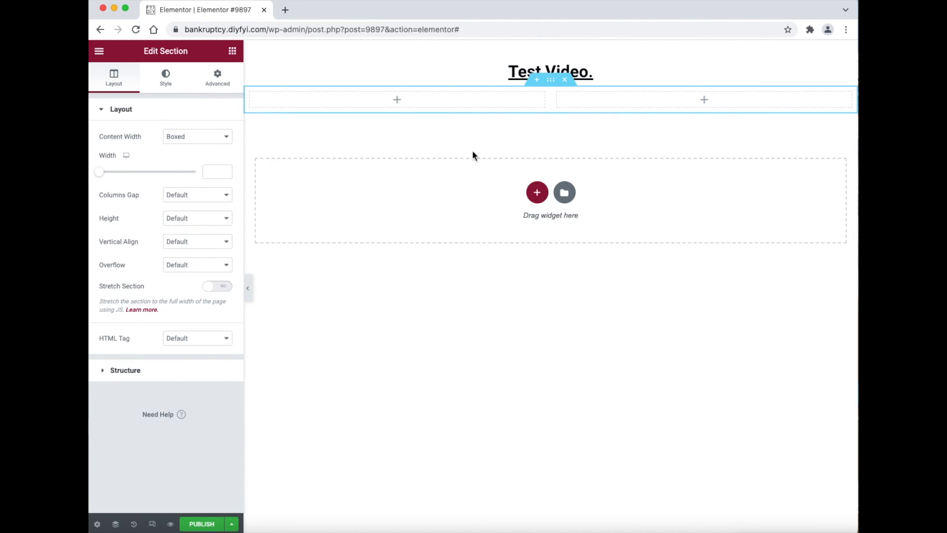
pyautogui.click(396, 100)
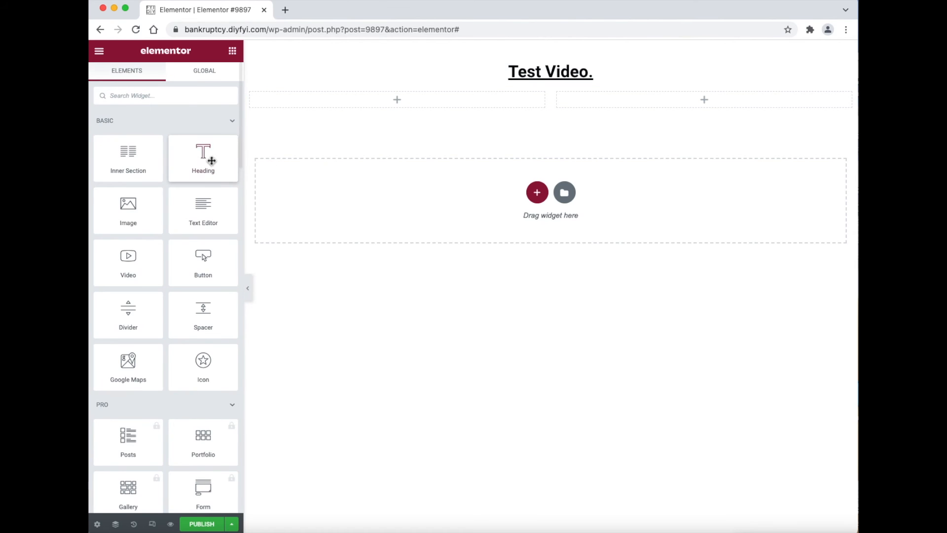
pyautogui.moveTo(203, 154); pyautogui.dragTo(408, 100)
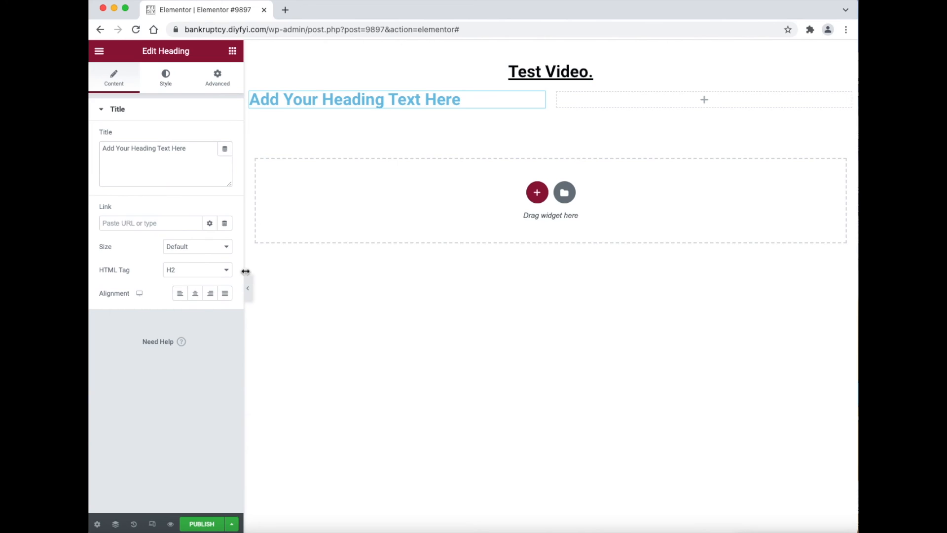
# Replace the left column heading's placeholder title with "Married"
pyautogui.click(200, 270)
pyautogui.click(202, 271)
pyautogui.moveTo(195, 149); pyautogui.dragTo(95, 133)
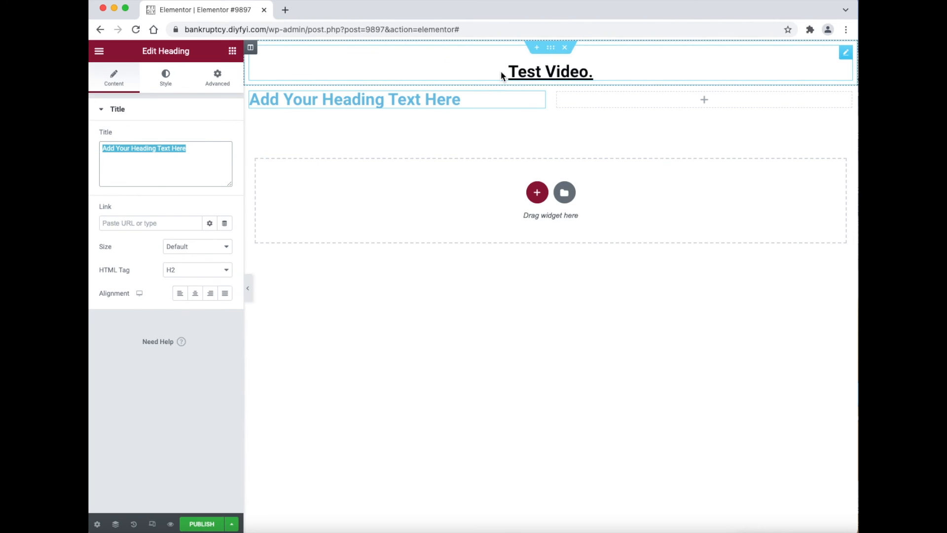
pyautogui.write('Married')
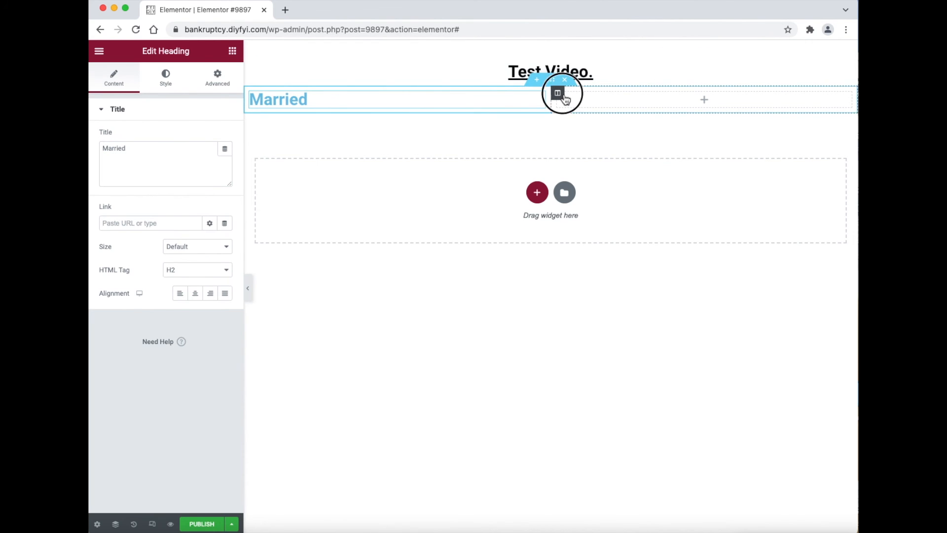
# Delete the empty column beside the "Married" heading
pyautogui.click(560, 95)
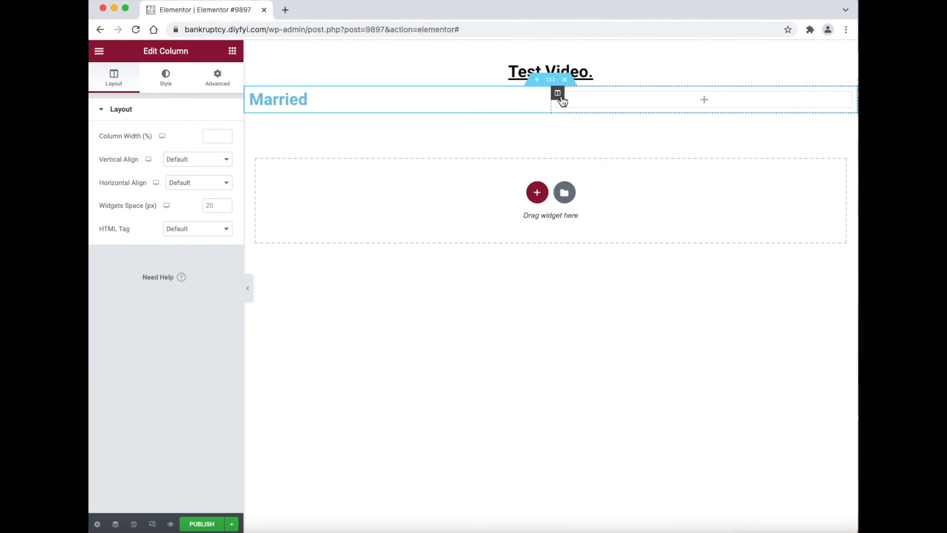
pyautogui.rightClick(561, 100)
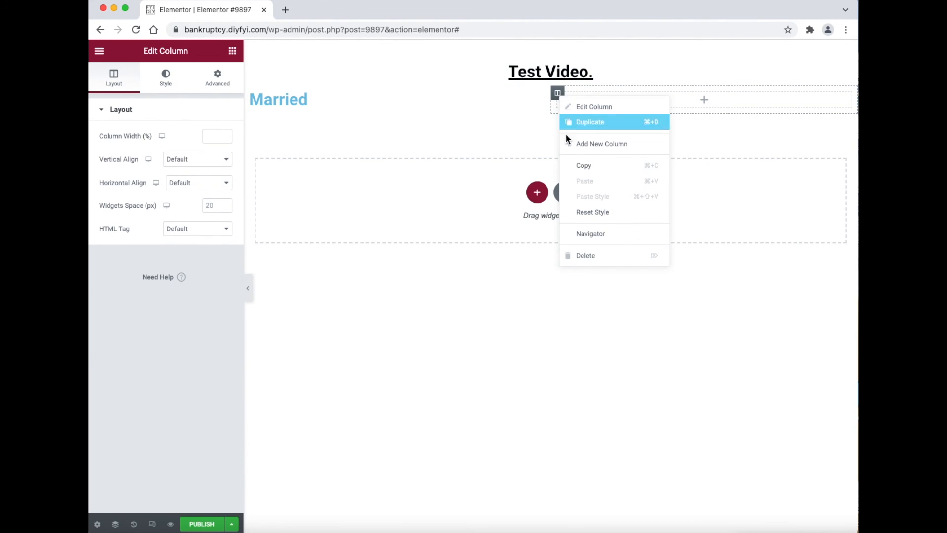
pyautogui.click(609, 258)
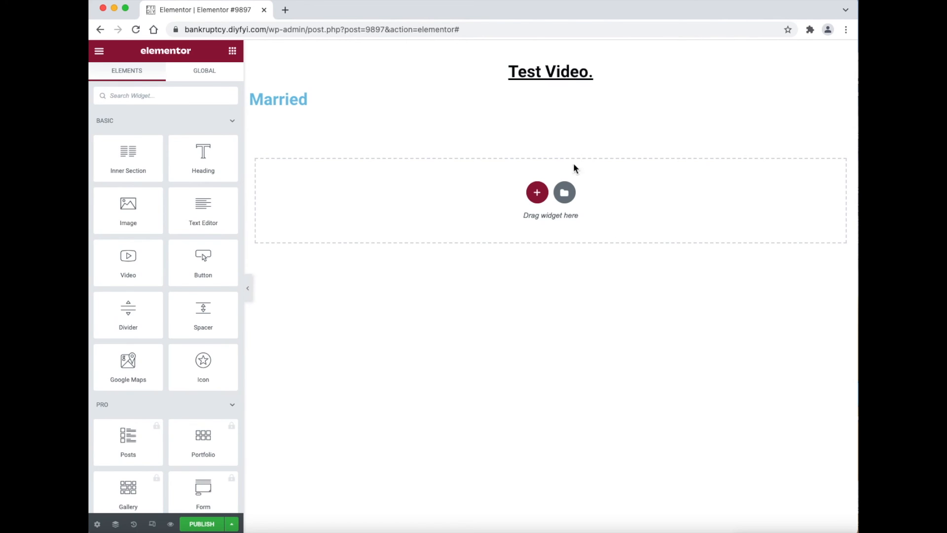
# Unlink the "Married" heading's margin values and set only its left margin to 59 px, keeping the other sides at 0
pyautogui.click(343, 96)
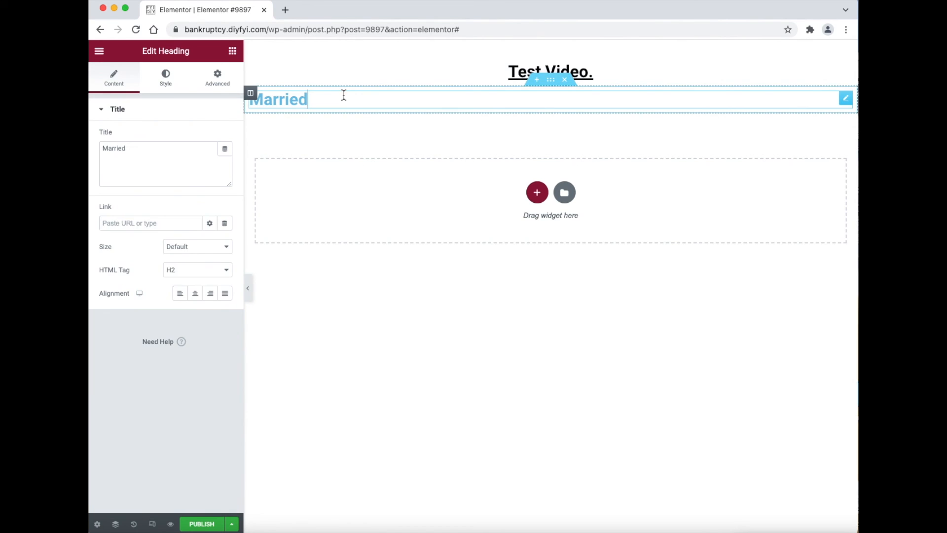
pyautogui.click(222, 87)
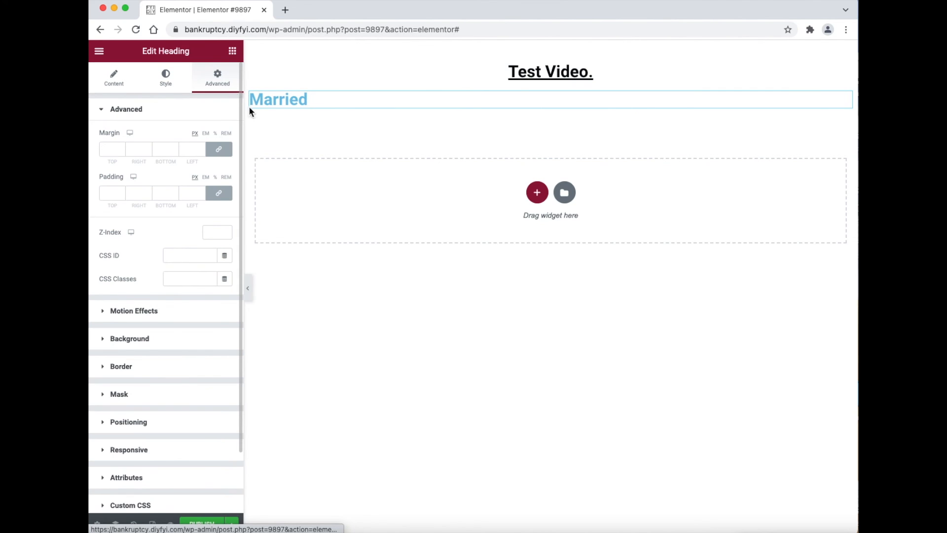
pyautogui.click(201, 148)
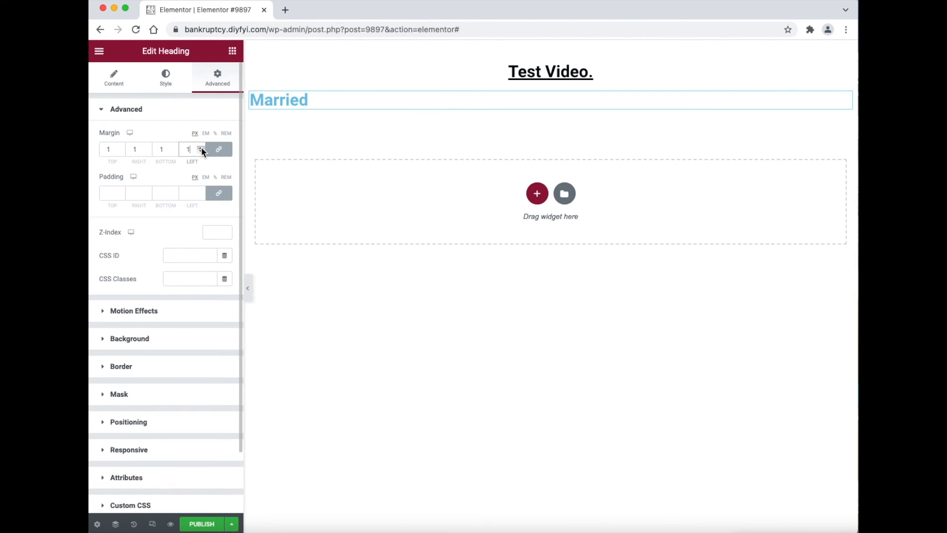
pyautogui.click(201, 151)
pyautogui.click(214, 148)
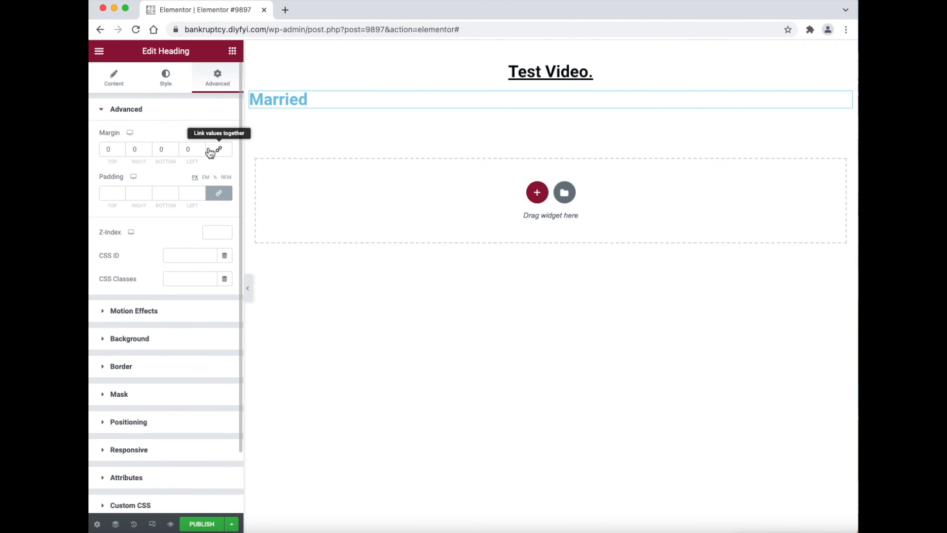
pyautogui.moveTo(201, 148); pyautogui.dragTo(204, 149)
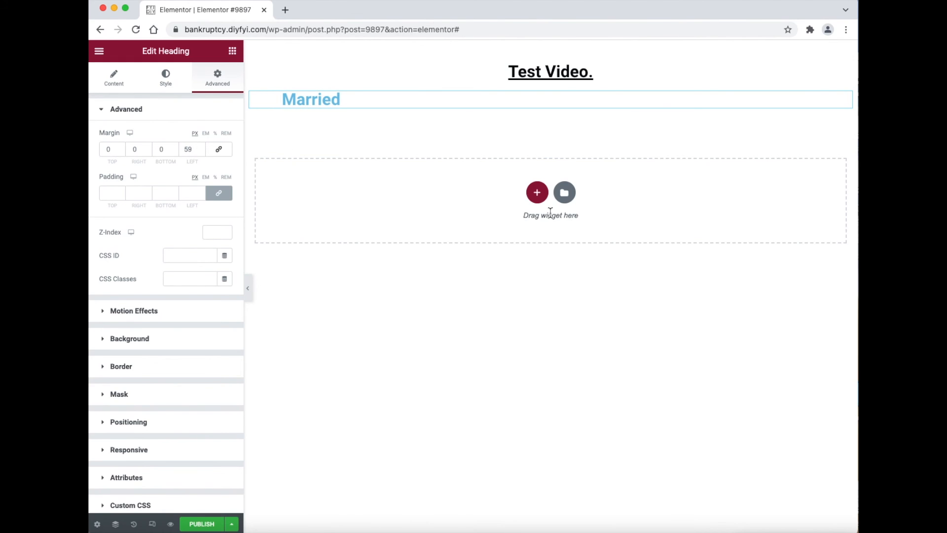
# Add a section with two equal columns below the "Married" heading and place a Shortcode widget in its left column
pyautogui.click(537, 192)
pyautogui.click(481, 223)
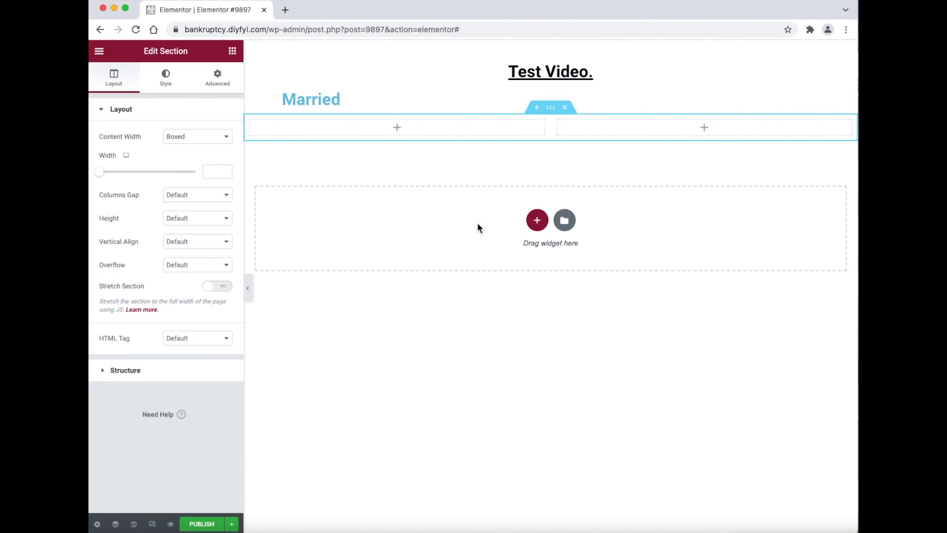
pyautogui.click(403, 132)
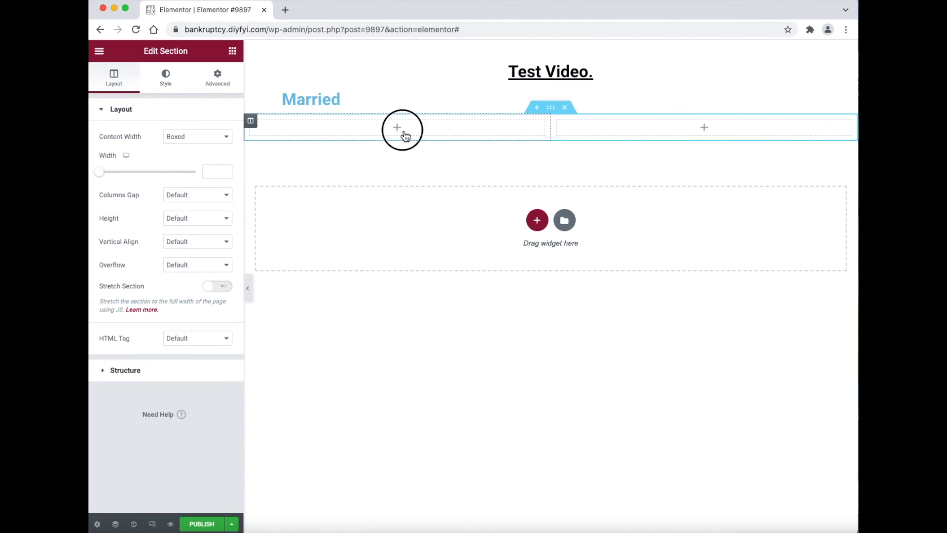
pyautogui.scroll(-15, 219, 260)
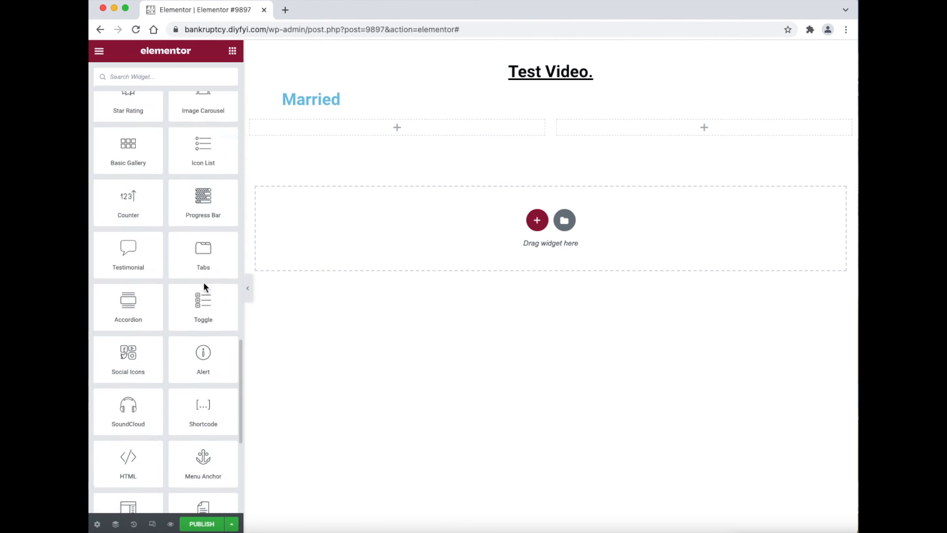
pyautogui.moveTo(203, 315); pyautogui.dragTo(435, 130)
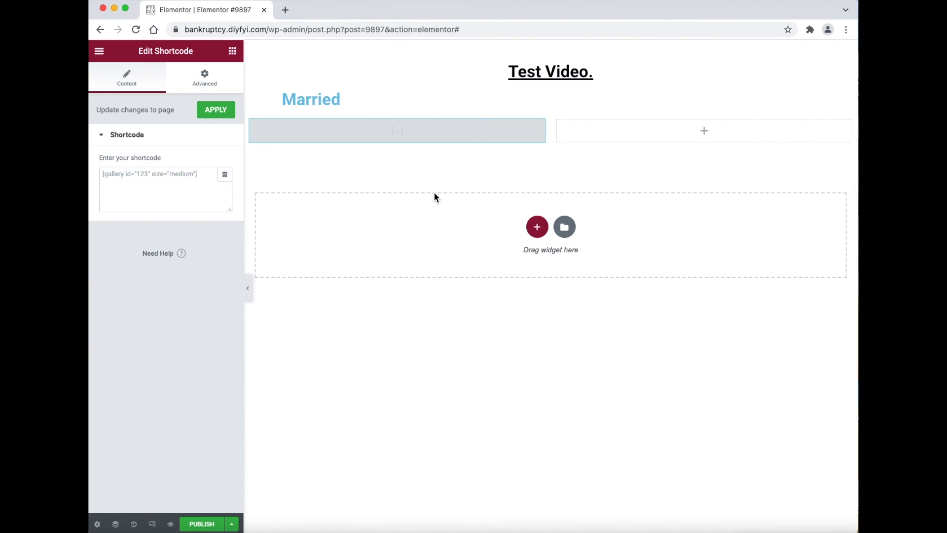
# Switch to Microsoft Word and copy the whole muse-video-player embed code from the document
pyautogui.click(307, 526)
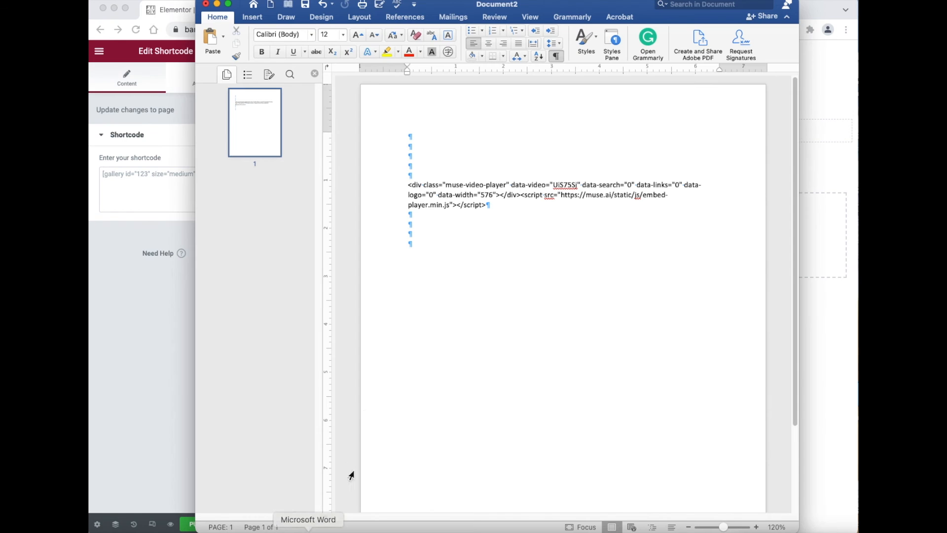
pyautogui.moveTo(492, 205); pyautogui.dragTo(401, 186)
pyautogui.rightClick(418, 188)
pyautogui.click(429, 206)
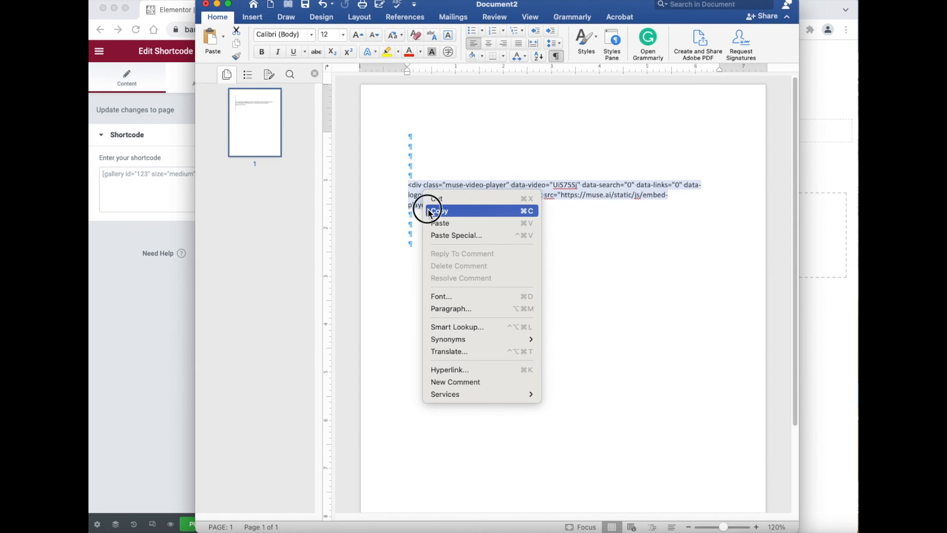
# Return to the Elementor editor, paste the embed code into the Shortcode widget and apply it to the page
pyautogui.click(177, 318)
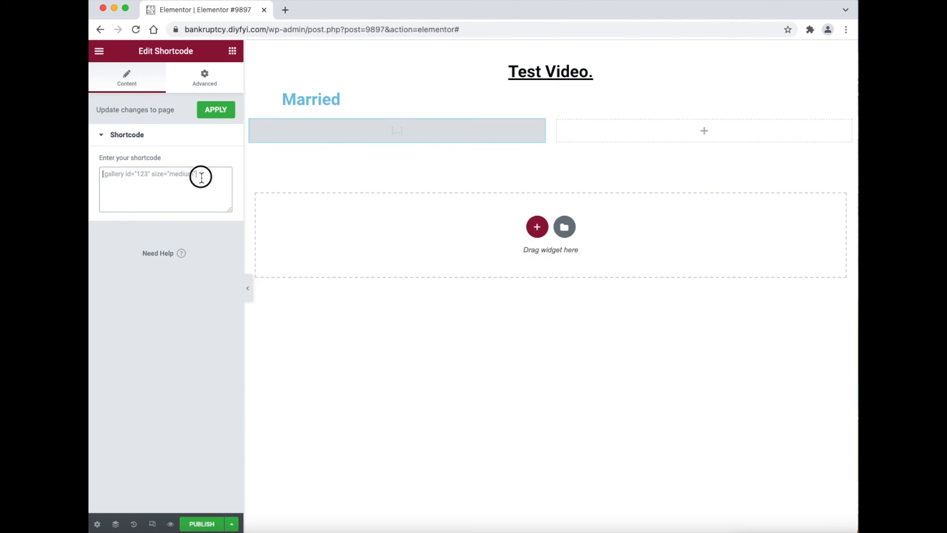
pyautogui.rightClick(126, 175)
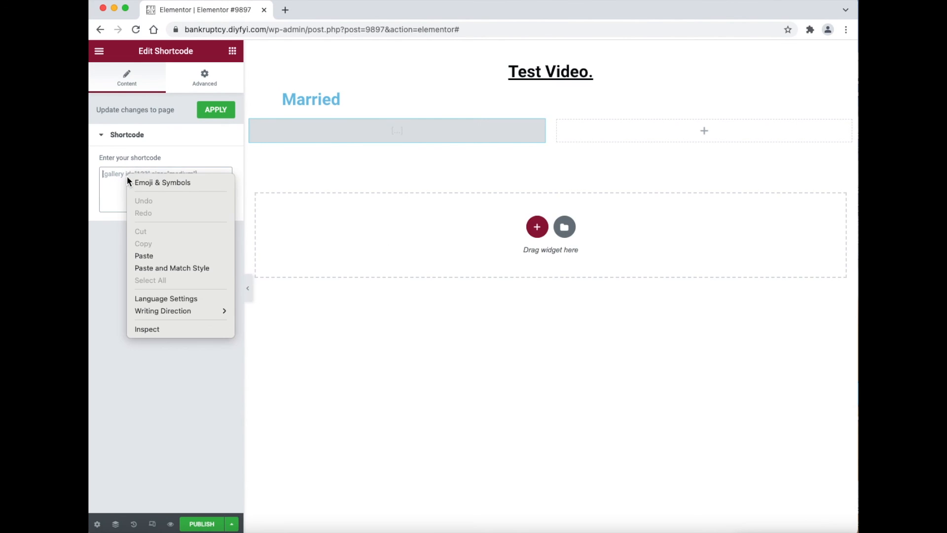
pyautogui.click(160, 254)
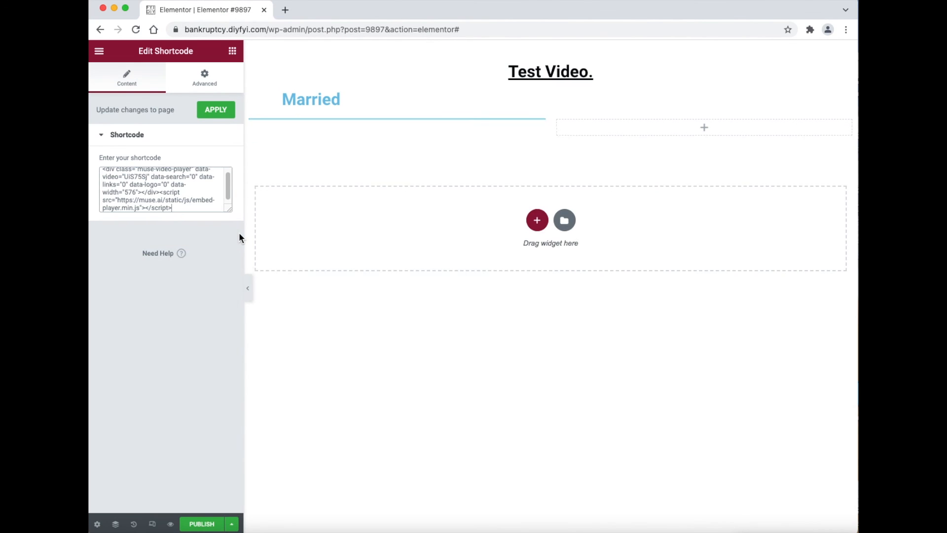
pyautogui.click(230, 115)
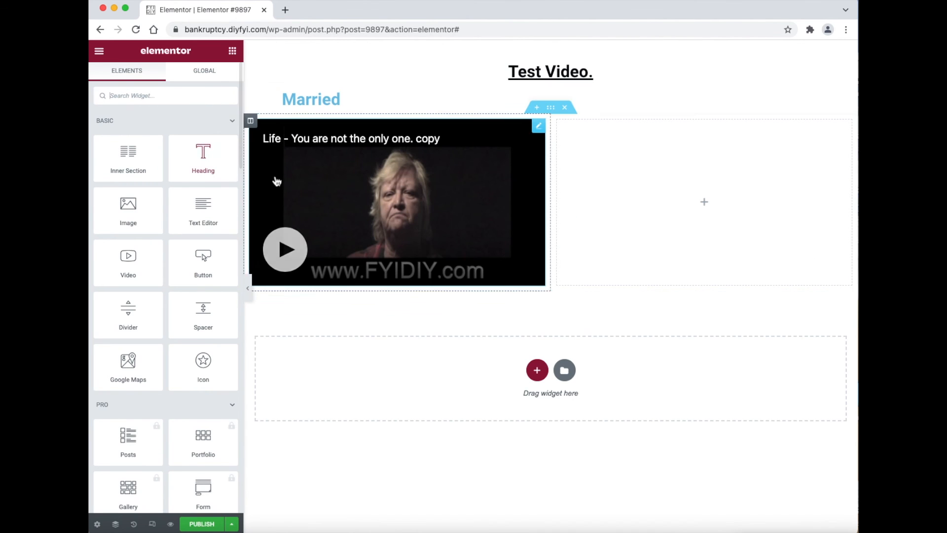
# Set the video widget's left margin to 29 px with the other sides at 0, and check the page in a preview
pyautogui.click(539, 127)
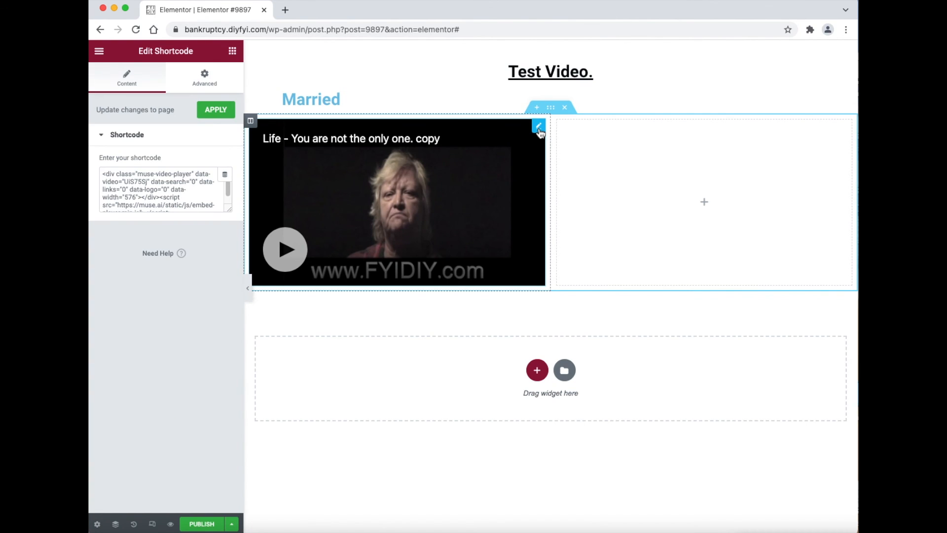
pyautogui.click(215, 87)
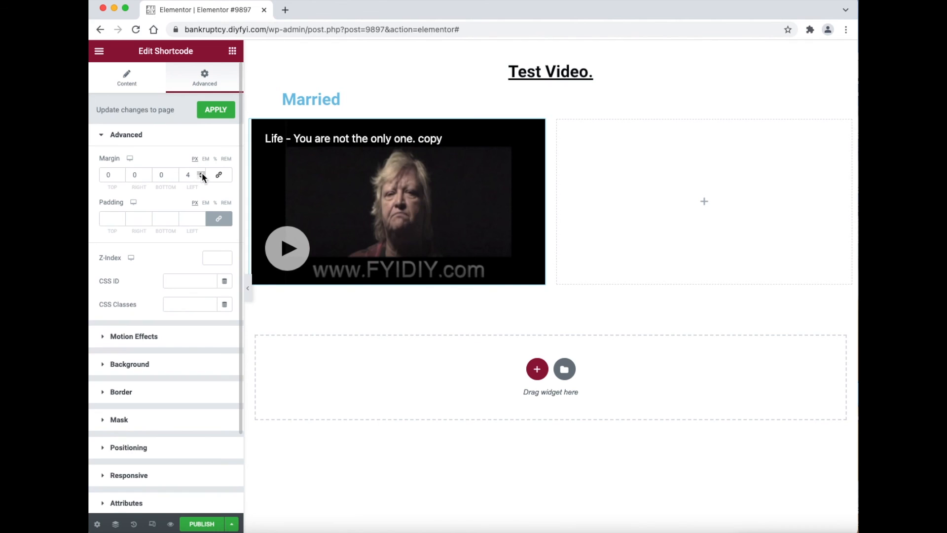
pyautogui.click(202, 174)
pyautogui.click(202, 175)
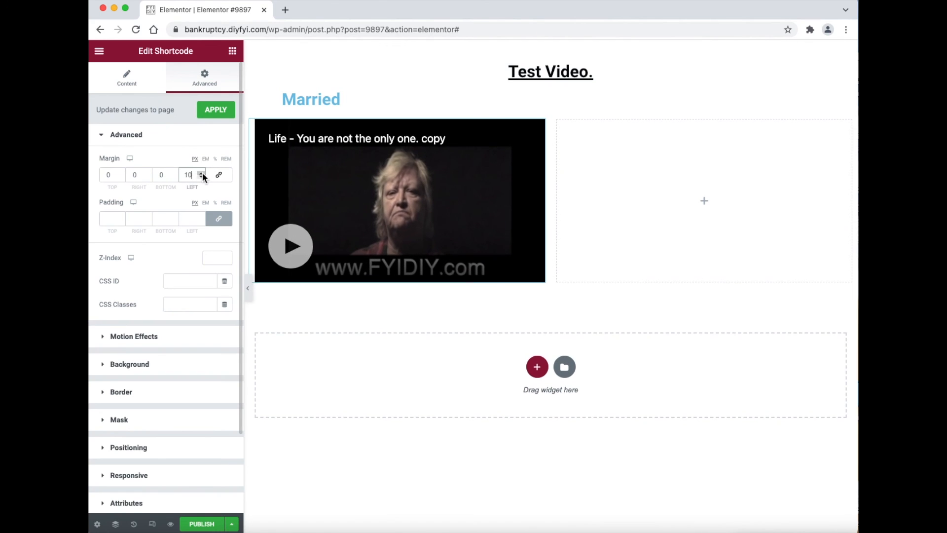
pyautogui.click(202, 175)
pyautogui.click(203, 175)
pyautogui.click(202, 174)
pyautogui.click(202, 175)
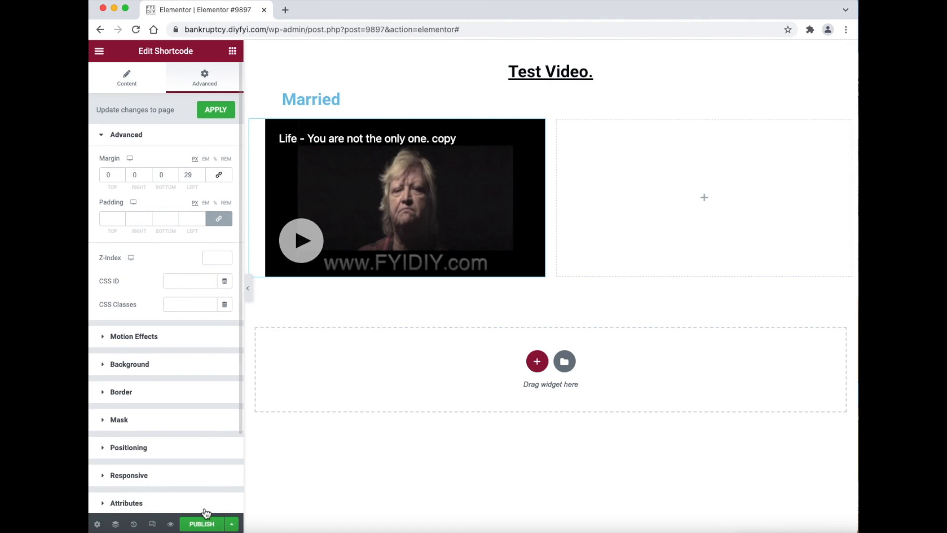
pyautogui.click(171, 525)
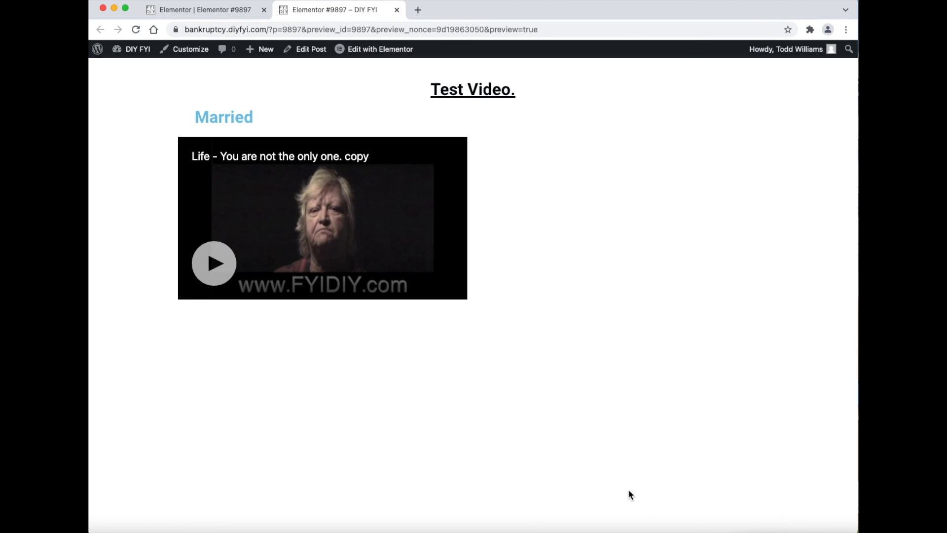
pyautogui.press('super+w')
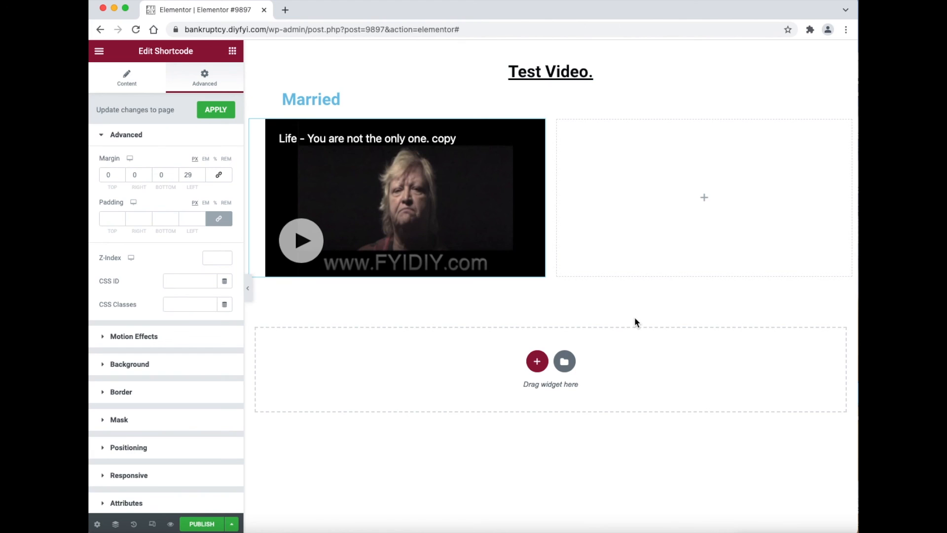
# Place a Text Editor widget in the column beside the video and replace its placeholder with the pasted lines Boy, Girl, Wife and Grass
pyautogui.click(708, 200)
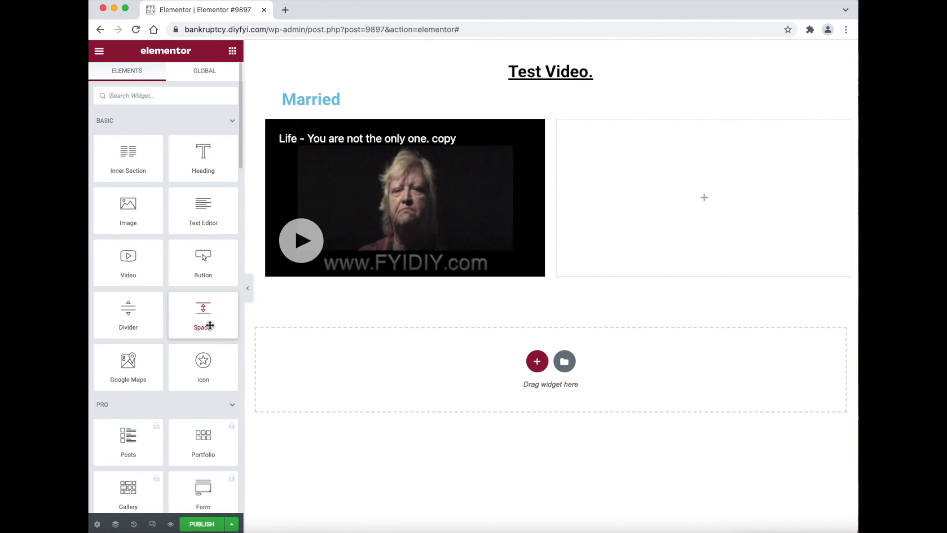
pyautogui.moveTo(203, 207); pyautogui.dragTo(642, 207)
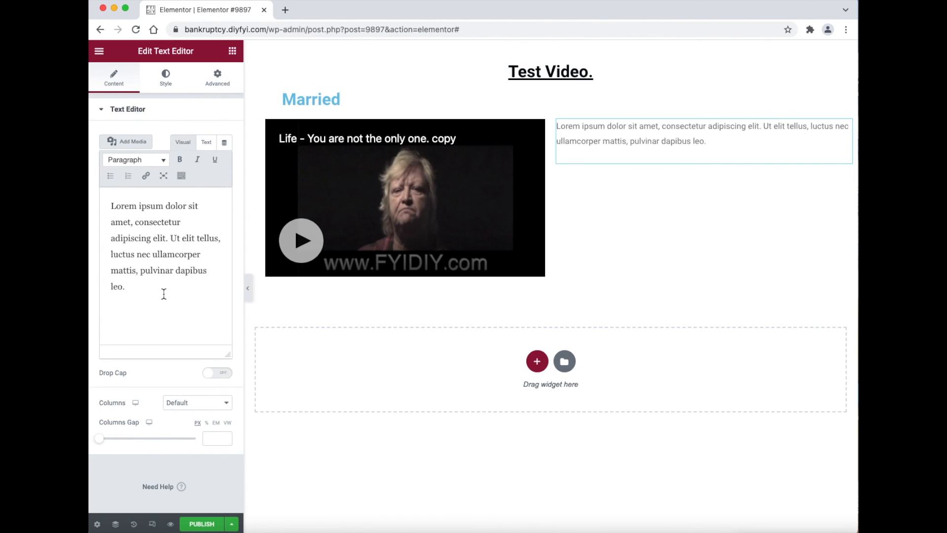
pyautogui.moveTo(161, 296); pyautogui.dragTo(110, 205)
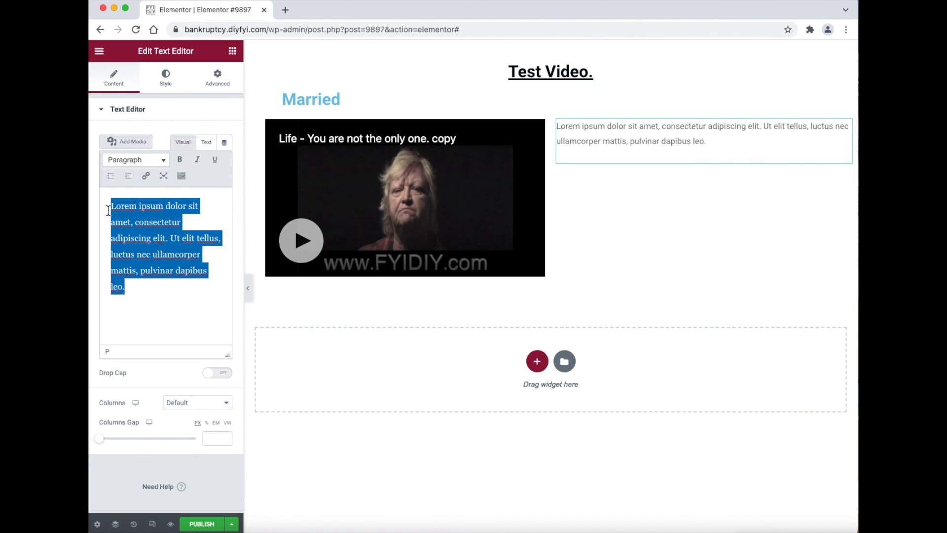
pyautogui.rightClick(132, 224)
pyautogui.click(176, 317)
# Try to remove the paragraph break between "Boy" and "Girl", and restore it
pyautogui.click(133, 215)
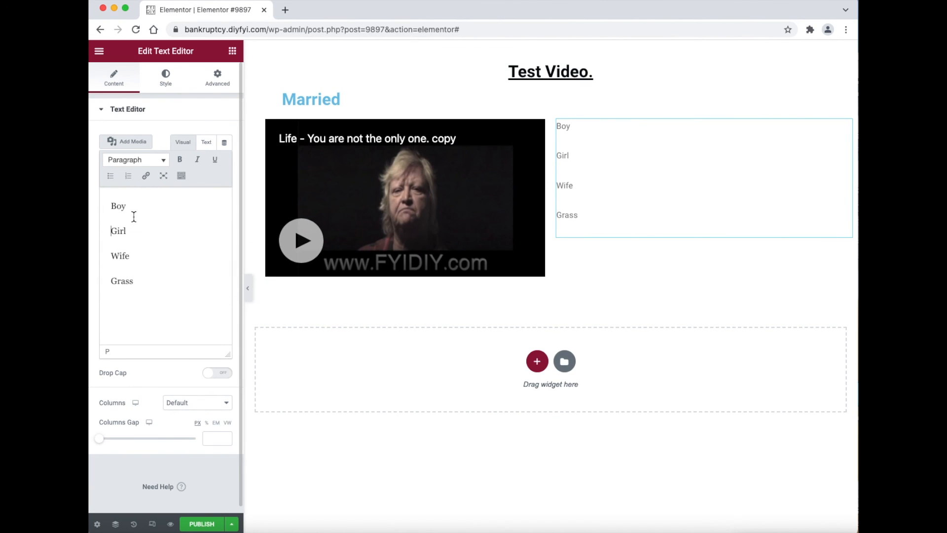
pyautogui.press('BackSpace')
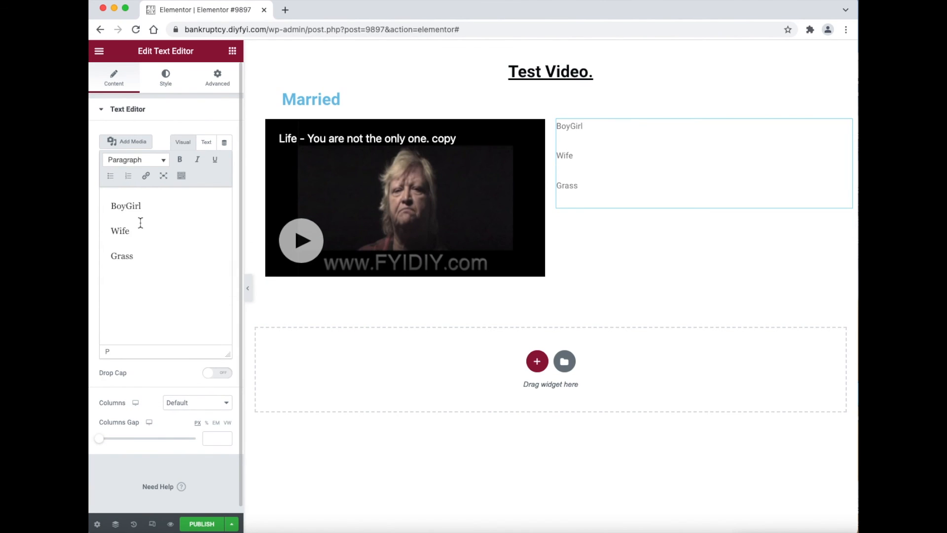
pyautogui.press('Return')
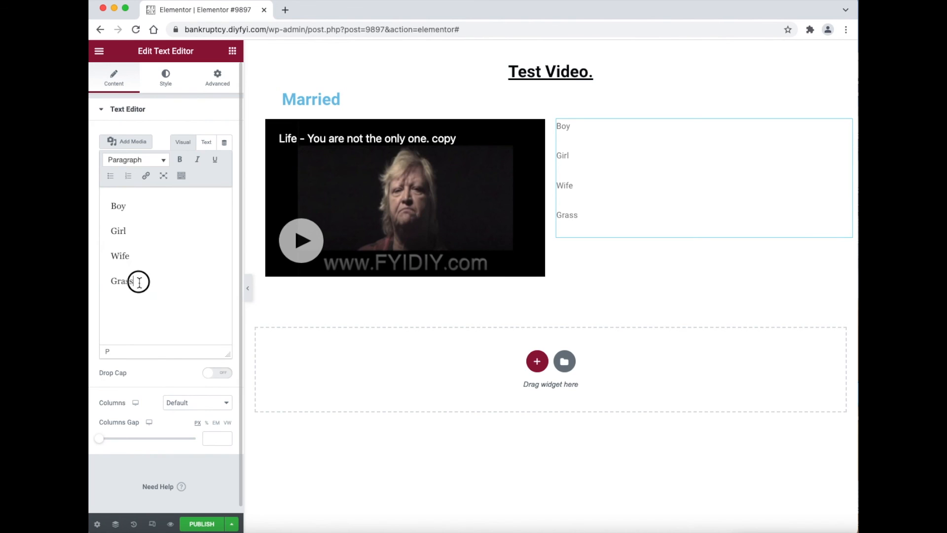
# Format the lines Boy, Girl, Wife and Grass as a bulleted list in bold italic
pyautogui.moveTo(138, 281); pyautogui.dragTo(106, 208)
pyautogui.click(111, 176)
pyautogui.click(170, 258)
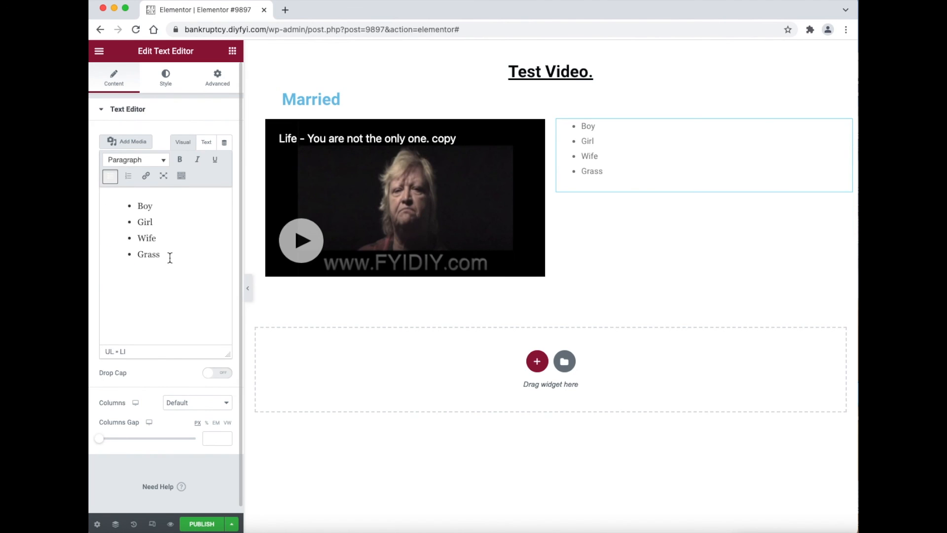
pyautogui.moveTo(170, 258); pyautogui.dragTo(131, 211)
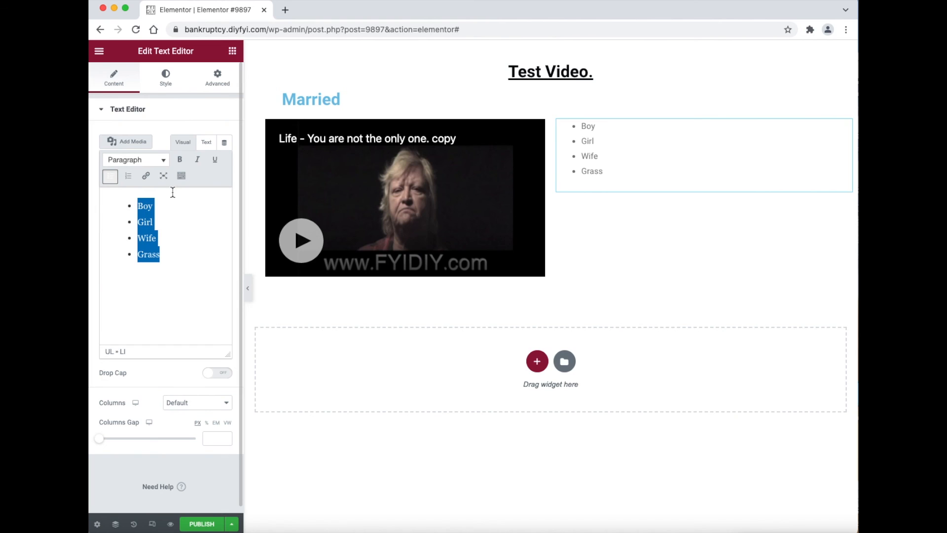
pyautogui.click(185, 165)
pyautogui.click(197, 160)
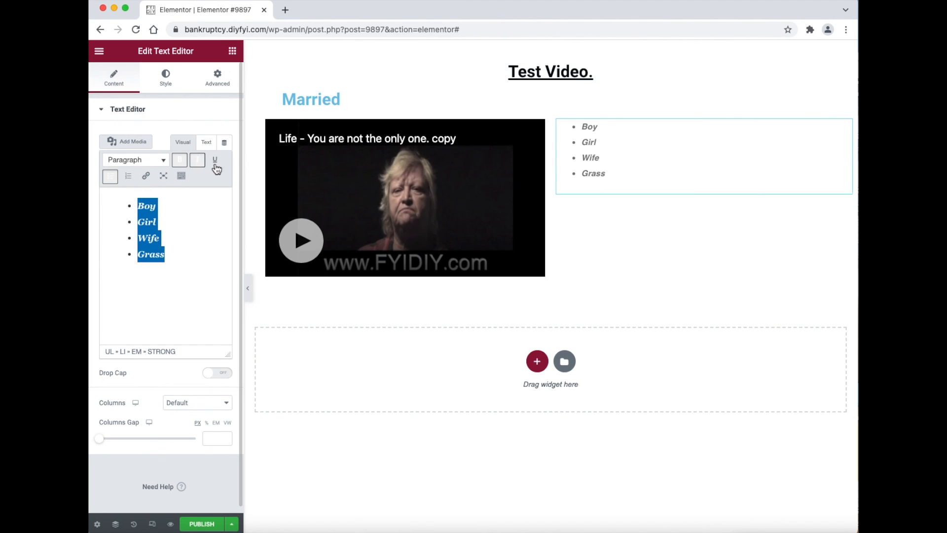
pyautogui.click(222, 166)
pyautogui.click(178, 210)
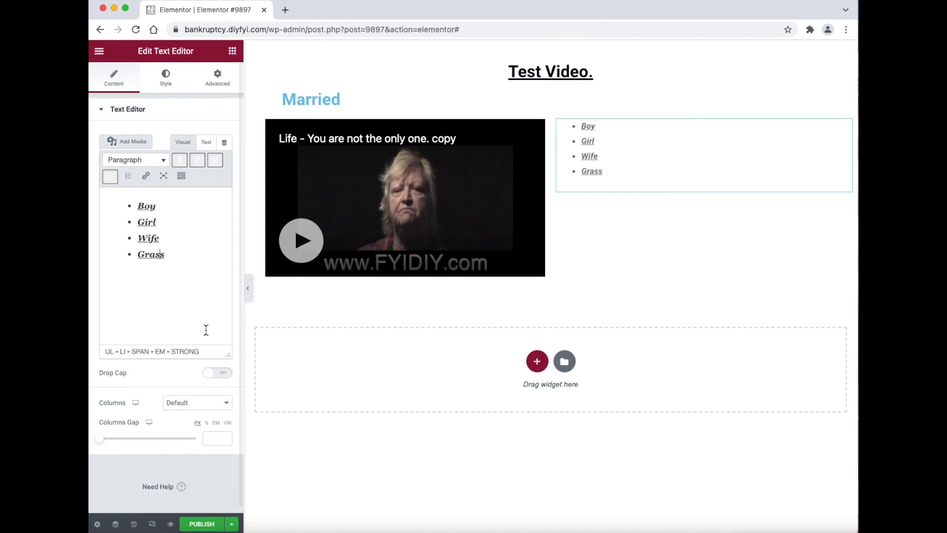
pyautogui.moveTo(176, 255); pyautogui.dragTo(140, 251)
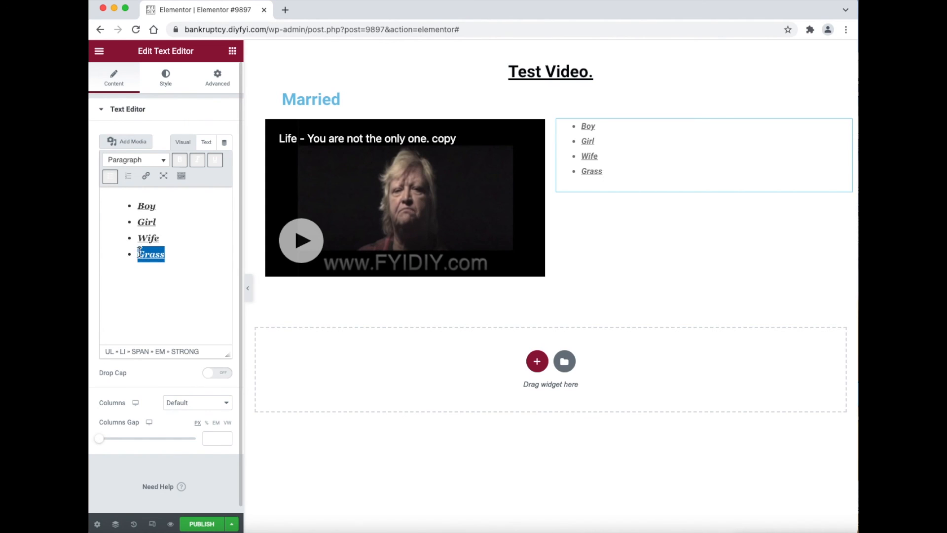
pyautogui.click(146, 175)
pyautogui.rightClick(242, 274)
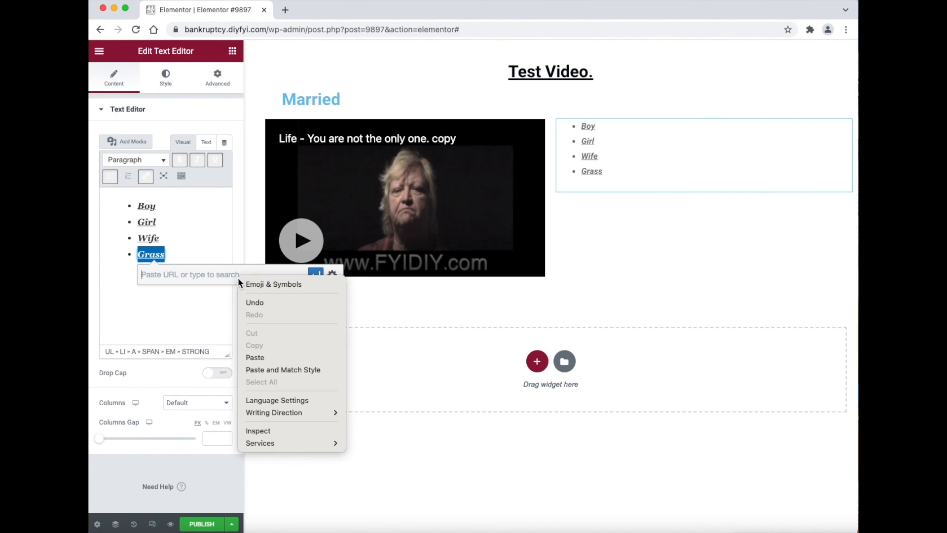
pyautogui.click(268, 357)
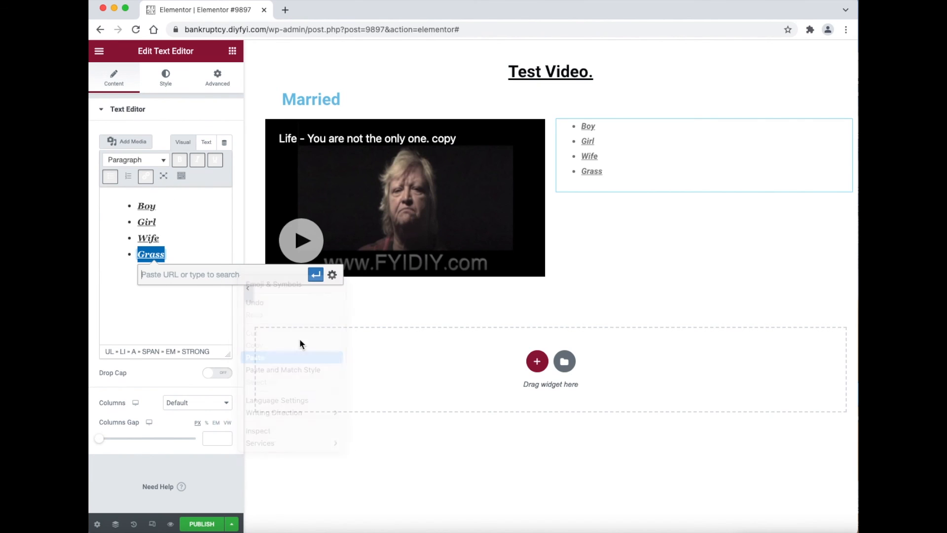
pyautogui.click(316, 279)
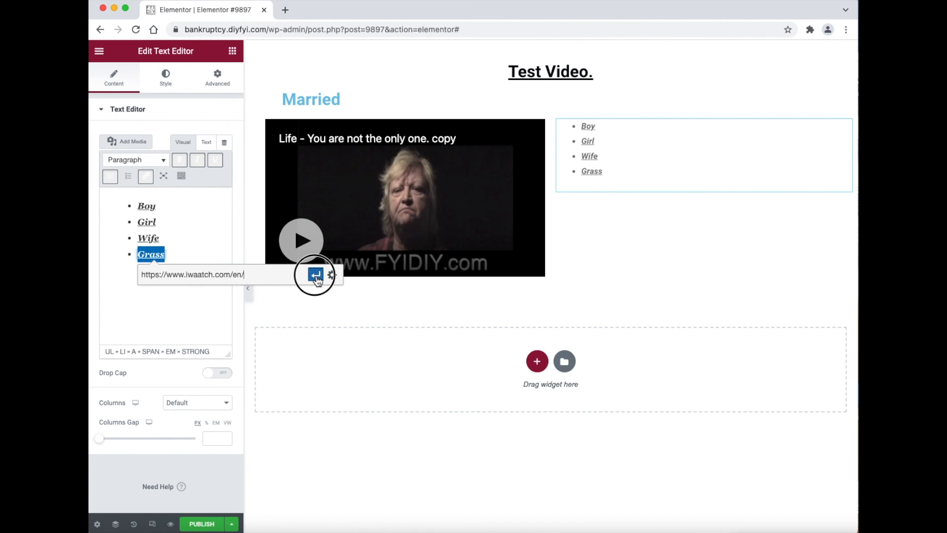
# Preview the page and follow the link on Grass to test it
pyautogui.click(173, 524)
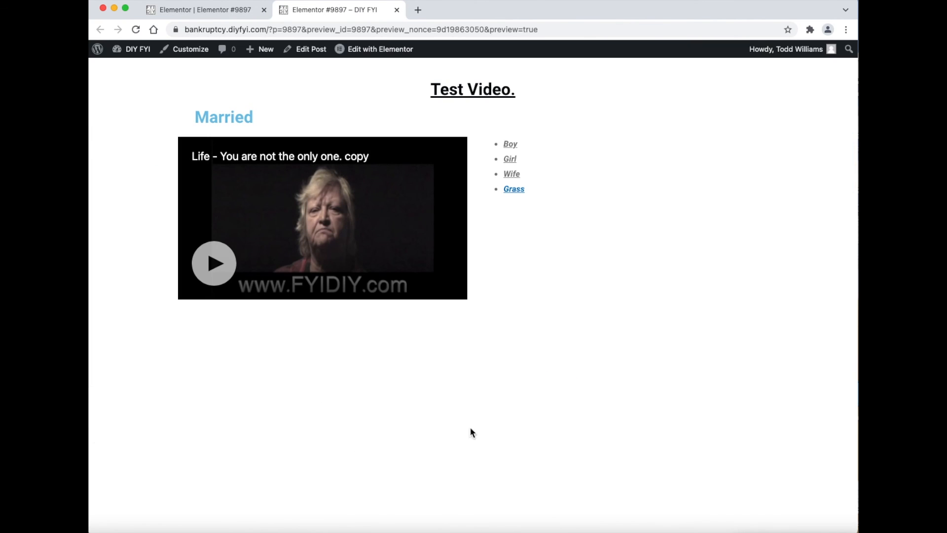
pyautogui.click(526, 195)
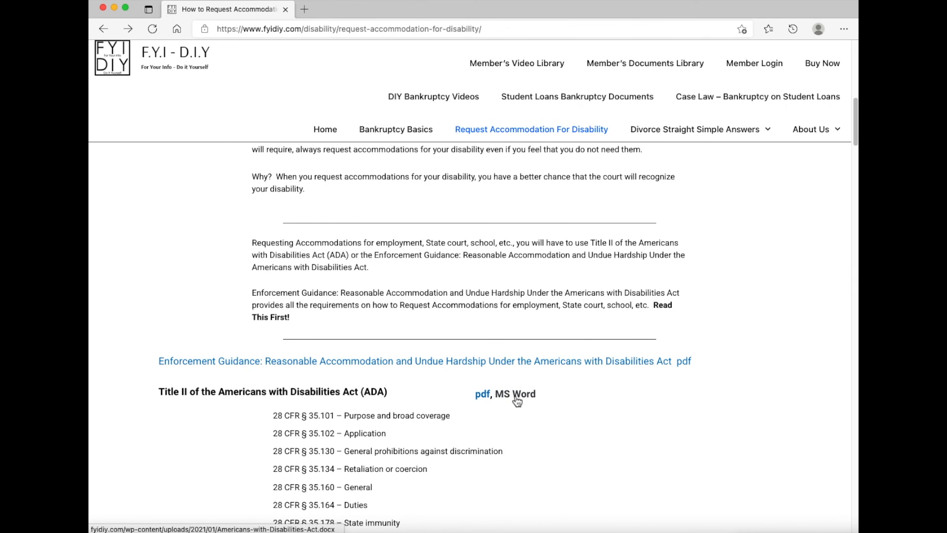
# On the disability accommodation page in Microsoft Edge, open the MS Word version of Title II of the ADA and look over its first page
pyautogui.click(516, 397)
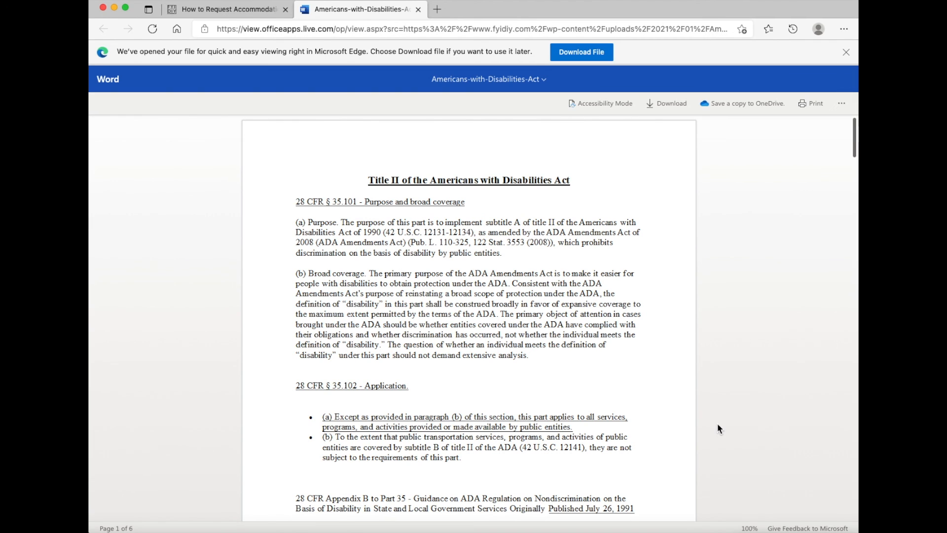
pyautogui.scroll(-2, 719, 429)
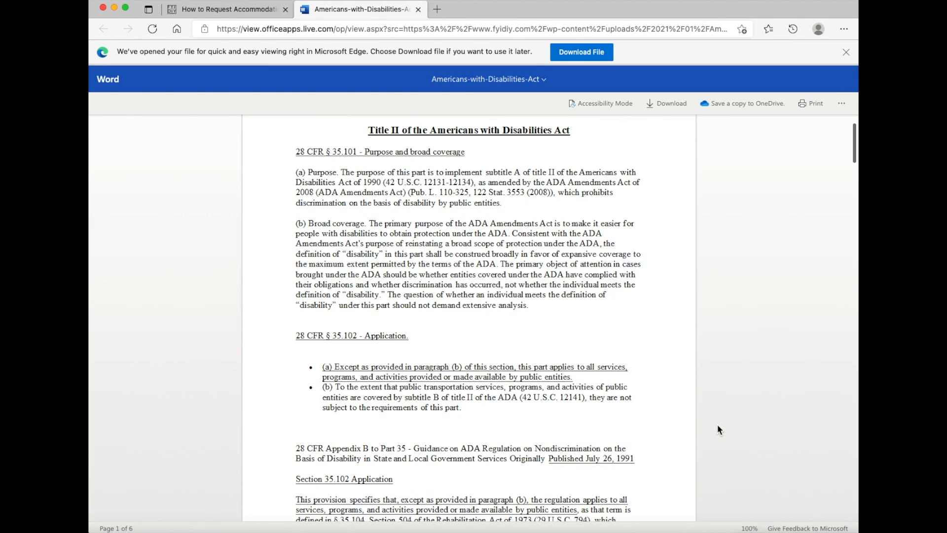
pyautogui.scroll(2, 718, 425)
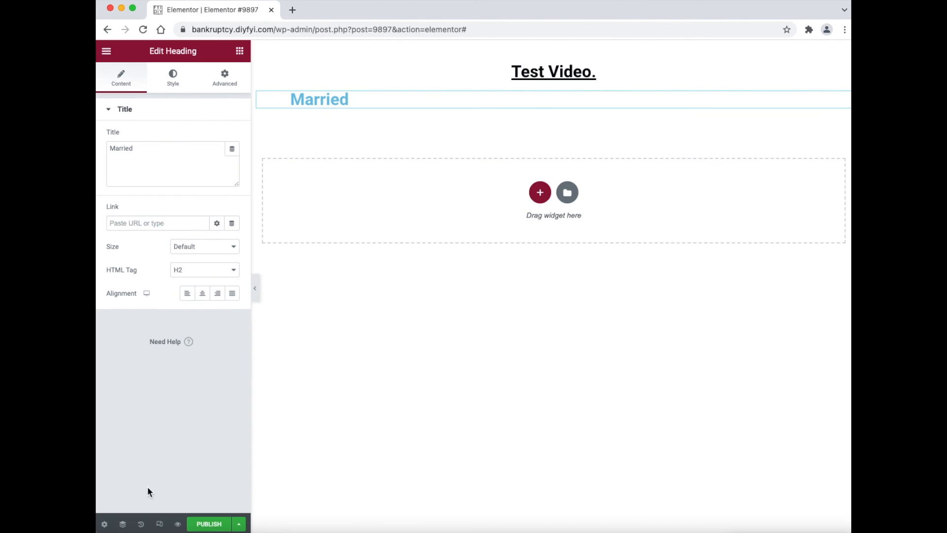
# Step the Elementor post back through its edit history to the heading padding edit just before the second section was added
pyautogui.click(140, 522)
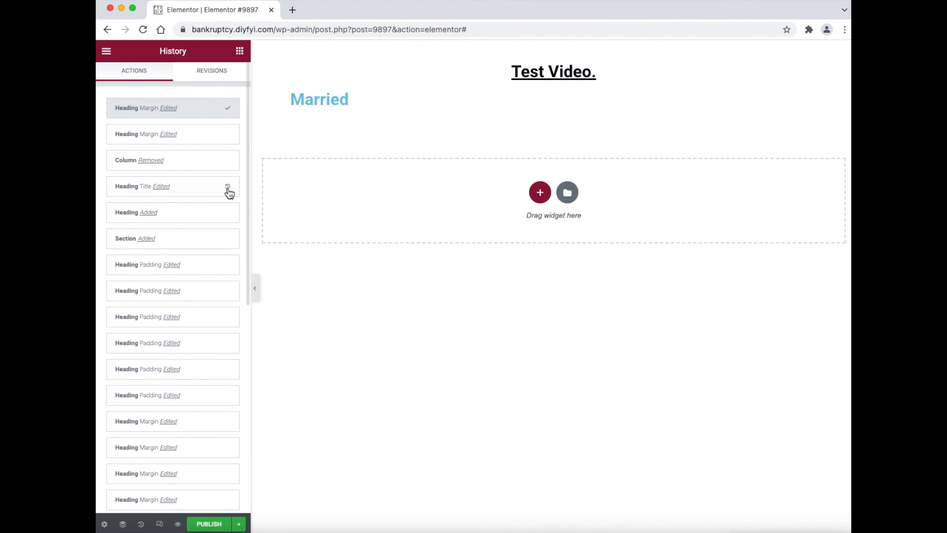
pyautogui.click(209, 161)
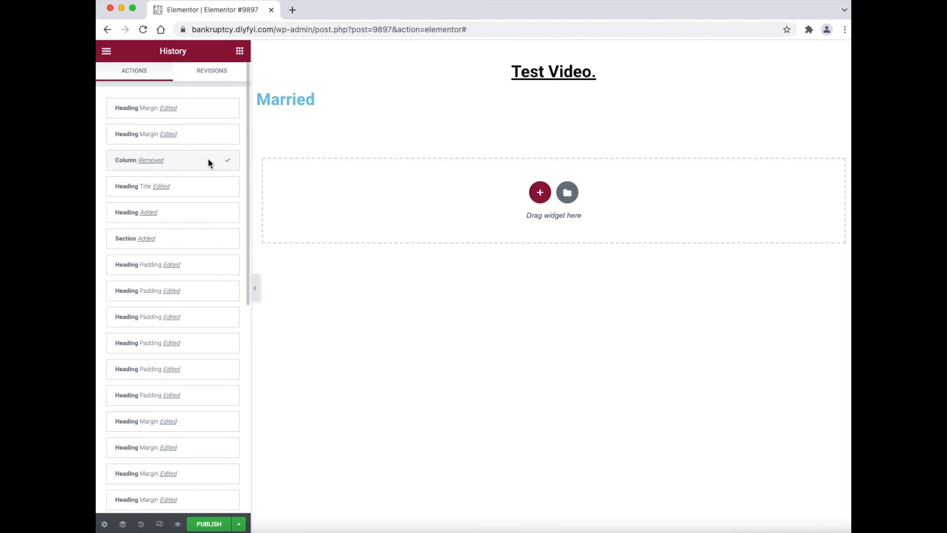
pyautogui.click(198, 187)
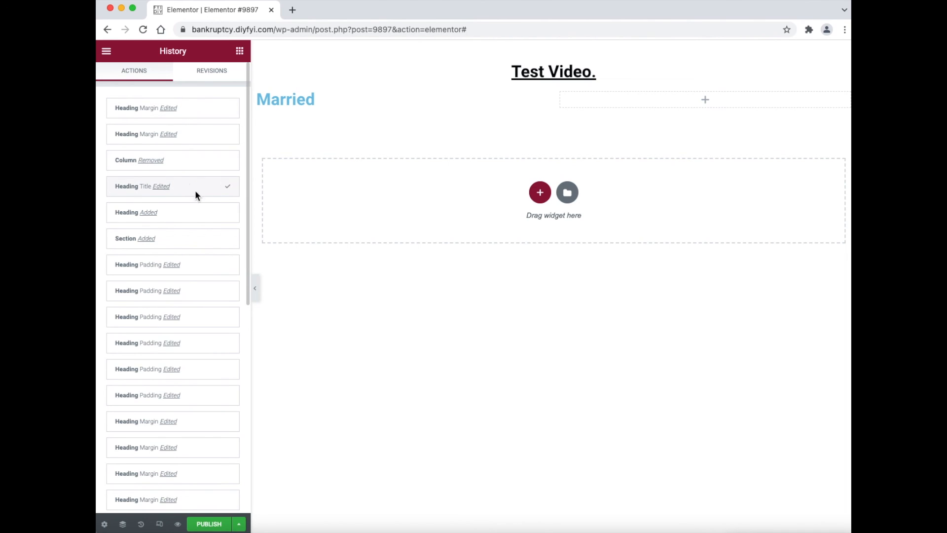
pyautogui.click(194, 218)
pyautogui.click(199, 238)
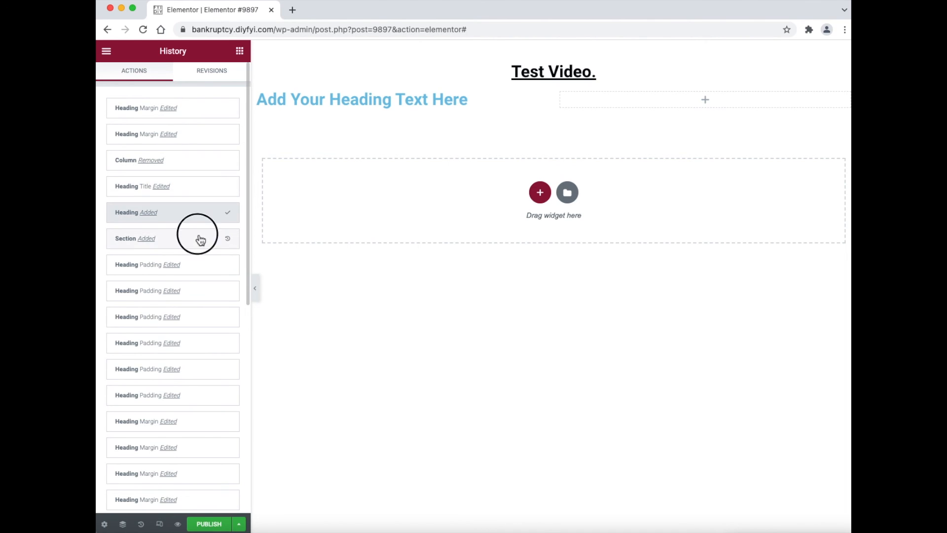
pyautogui.click(206, 266)
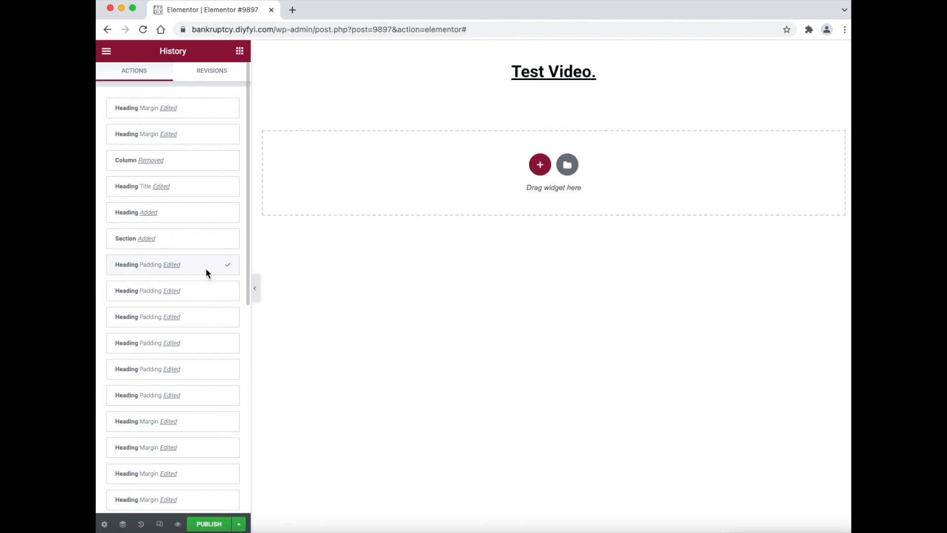